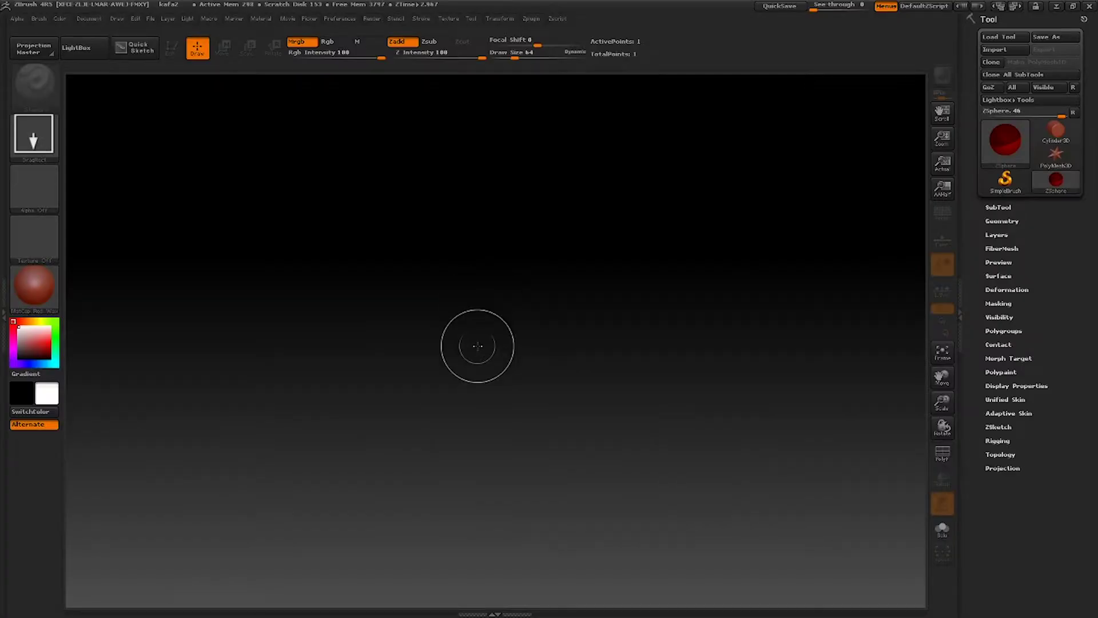
Draw a root ZSphere on the canvas, enter Edit mode and activate symmetry across the X axis
left_click_drag(478, 346, 534, 554)
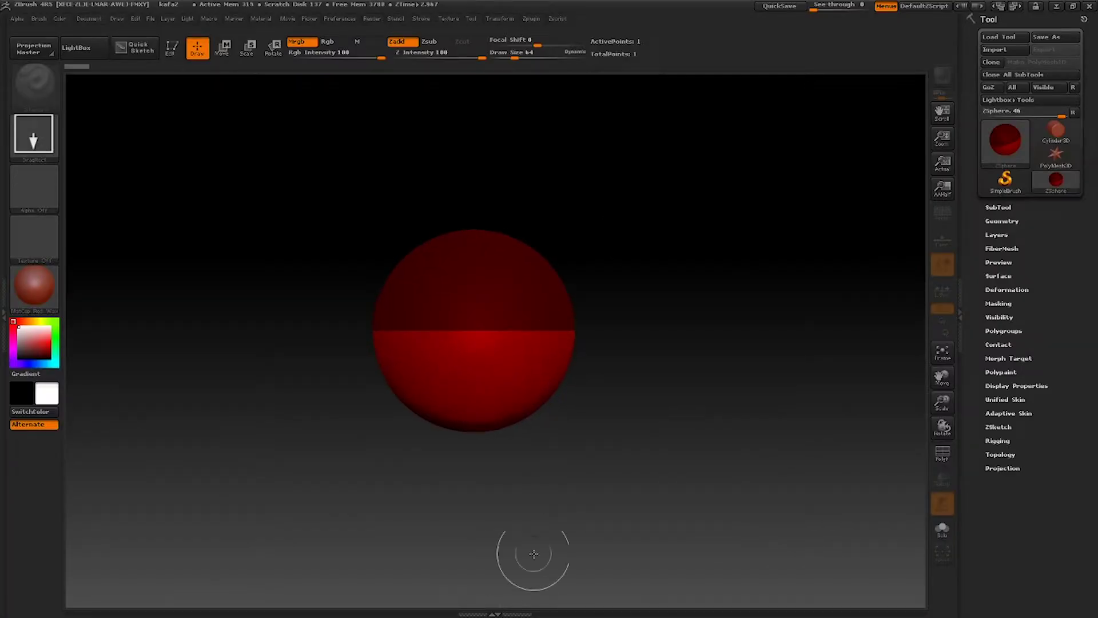
left_click(171, 57)
left_click(497, 19)
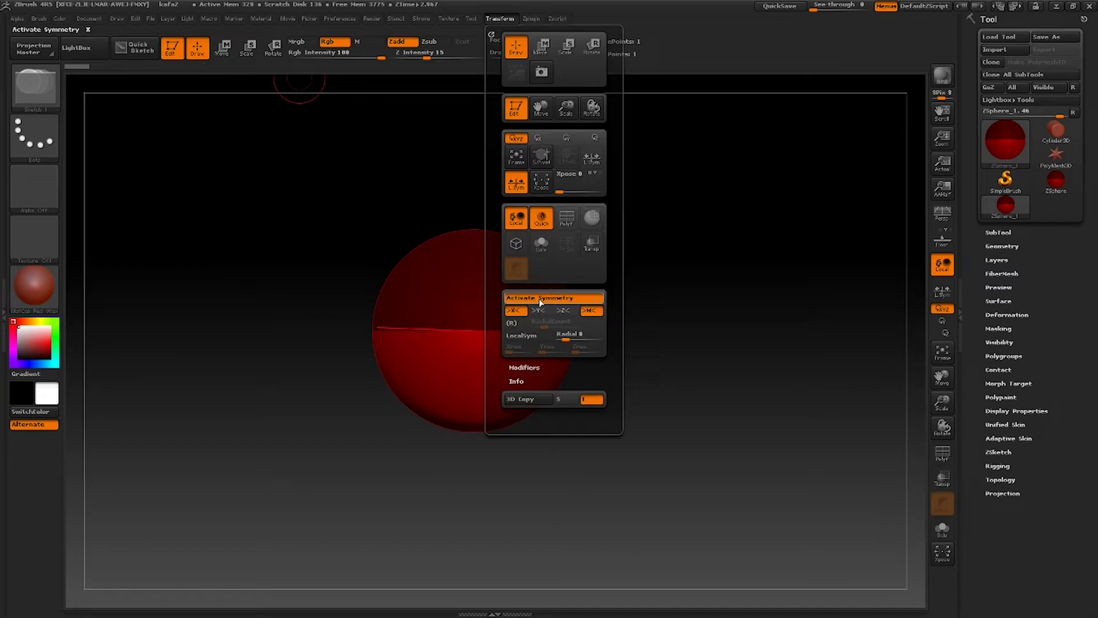
Add a child ZSphere on the symmetry centre of the root and pull it up and outward to form the torso
left_click_drag(494, 323, 505, 343)
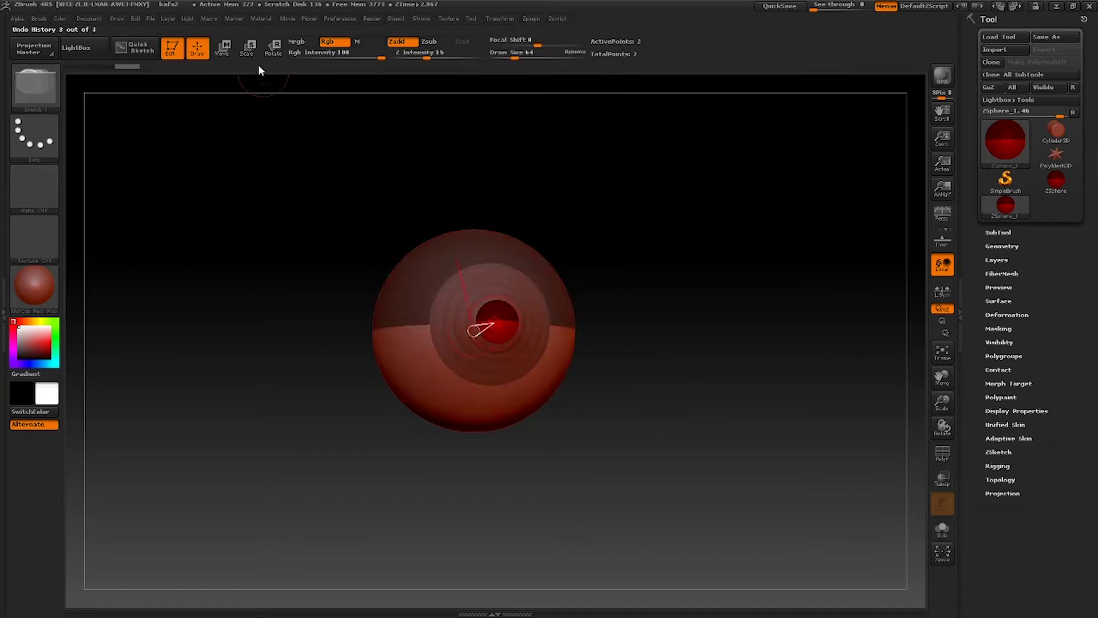
left_click(224, 50)
left_click_drag(658, 229, 747, 217)
mouse_move(568, 270)
left_mouse_down()
mouse_move(625, 241)
mouse_move(645, 254)
mouse_move(637, 230)
mouse_move(648, 190)
mouse_move(610, 227)
mouse_move(635, 207)
left_mouse_up()
Add another centred ZSphere at the torso's end and extend it diagonally upward as the neck
left_click(200, 51)
key("ctrl+z")
left_click_drag(483, 446, 486, 481)
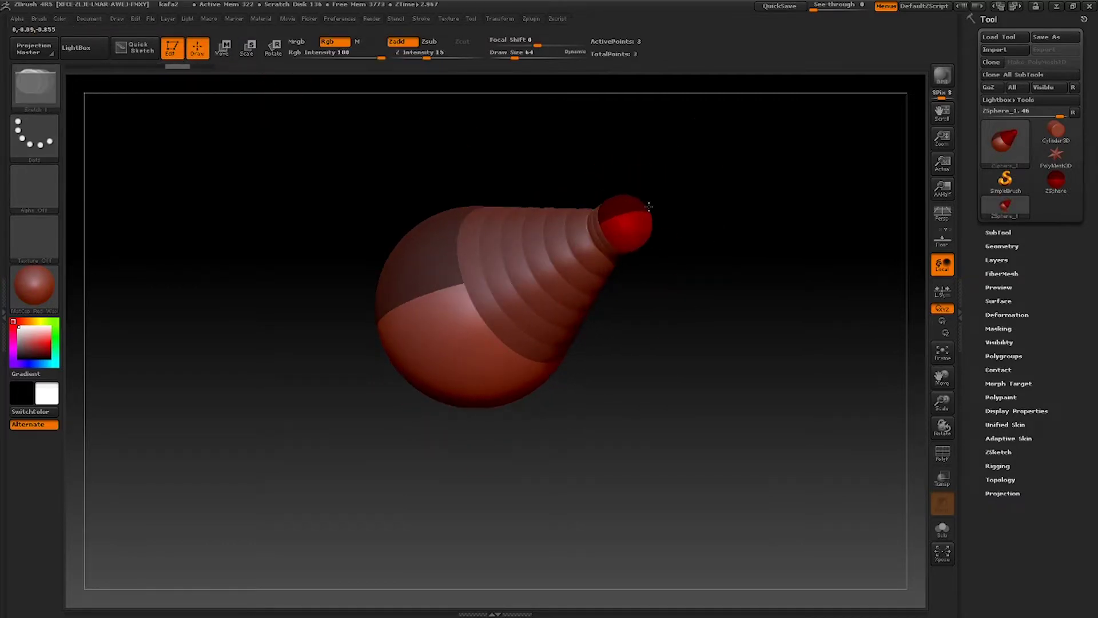
key("w")
left_click_drag(674, 211, 753, 130)
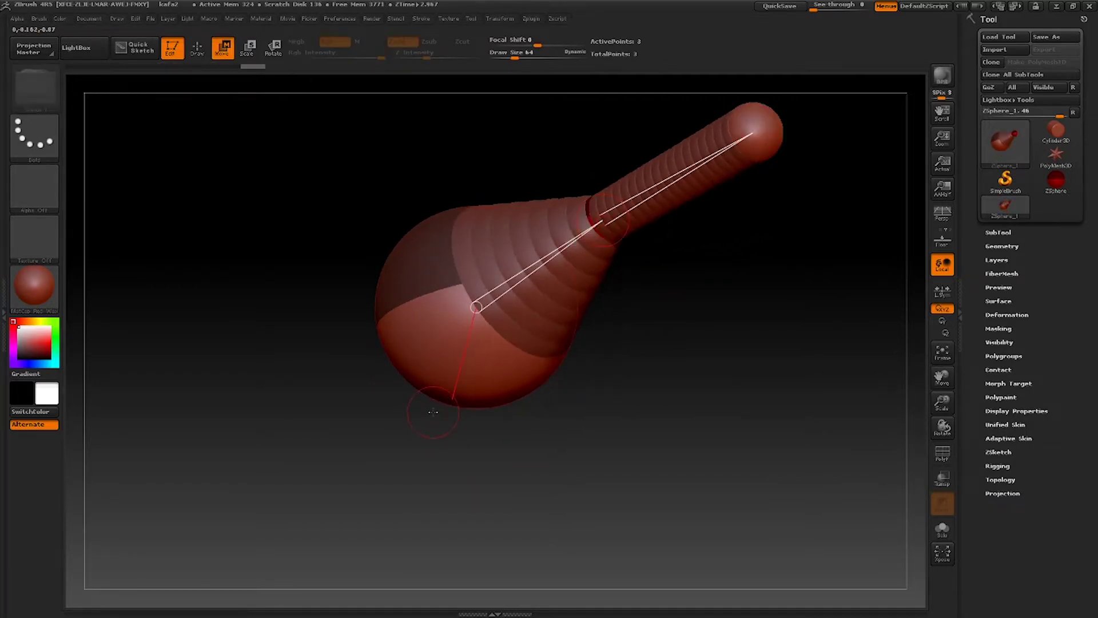
Draw a mirrored pair of ZSpheres on the underside of the root and extend them downward as thighs
left_click(197, 52)
left_click_drag(481, 362, 423, 487)
left_click(224, 51)
Scale the neck's end ZSphere down slightly and enlarge the joint between torso and neck
left_click(248, 48)
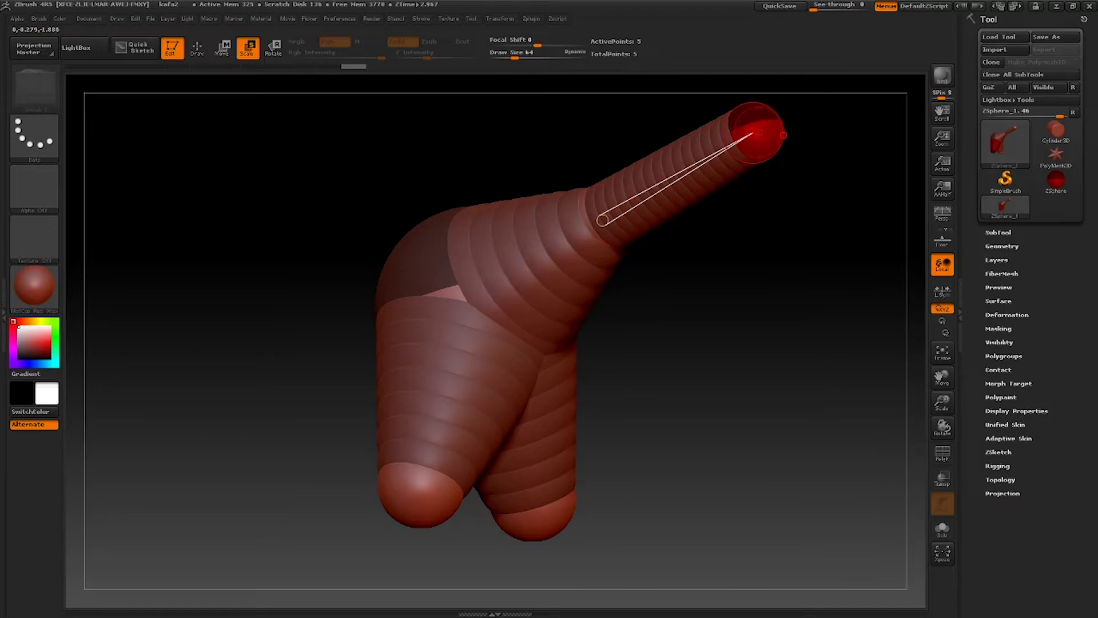
left_click_drag(758, 127, 770, 137)
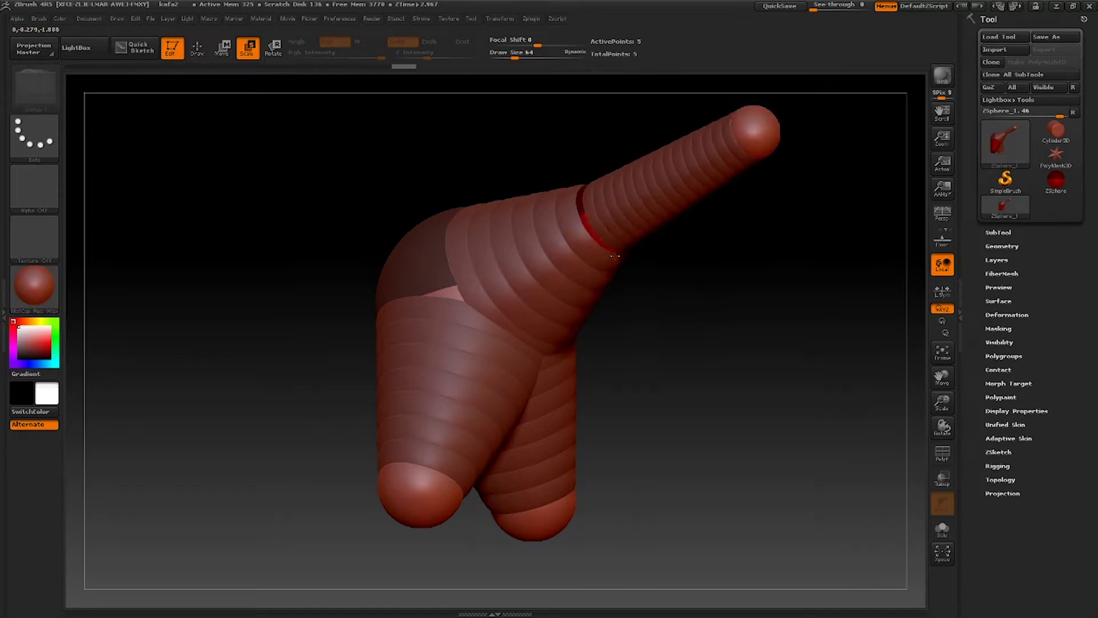
left_click_drag(598, 223, 633, 254)
Reposition the neck's end ZSphere and pull a new ZSphere out beyond it for the skull
key("w")
left_click_drag(758, 133, 805, 106)
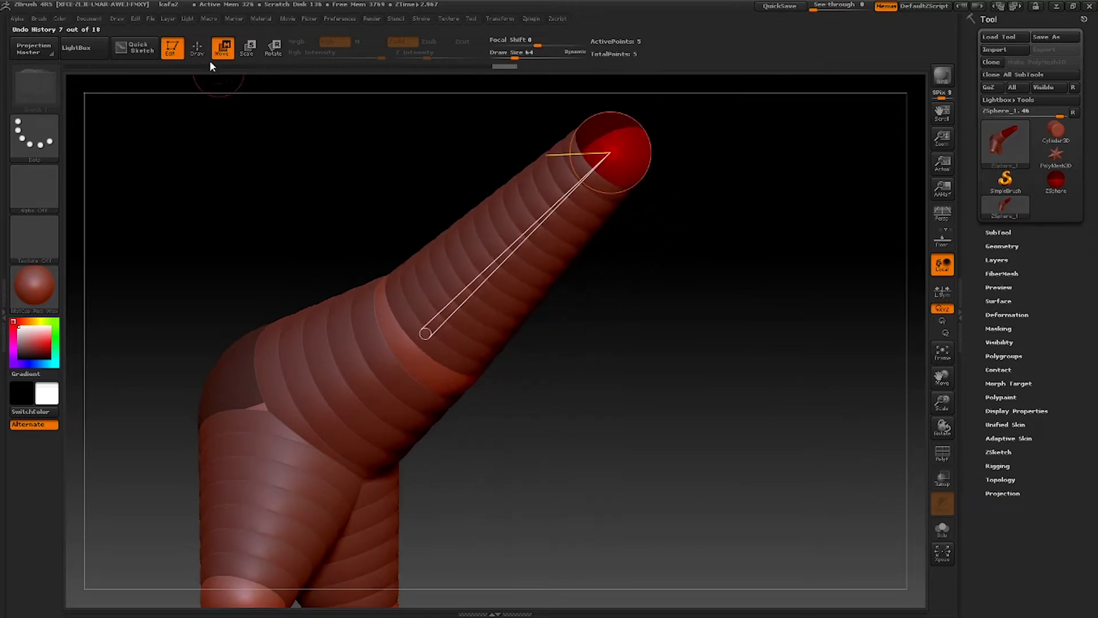
key("ctrl+z")
key("ctrl+z")
mouse_move(636, 122)
left_mouse_down()
mouse_move(665, 121)
mouse_move(717, 27)
left_mouse_up()
key("w")
Extend a further ZSphere forward from the skull to form the snout
left_click_drag(944, 374, 806, 574)
mouse_move(591, 207)
left_mouse_down()
mouse_move(586, 221)
mouse_move(663, 255)
mouse_move(723, 233)
left_mouse_up()
left_click(197, 58)
left_click(229, 58)
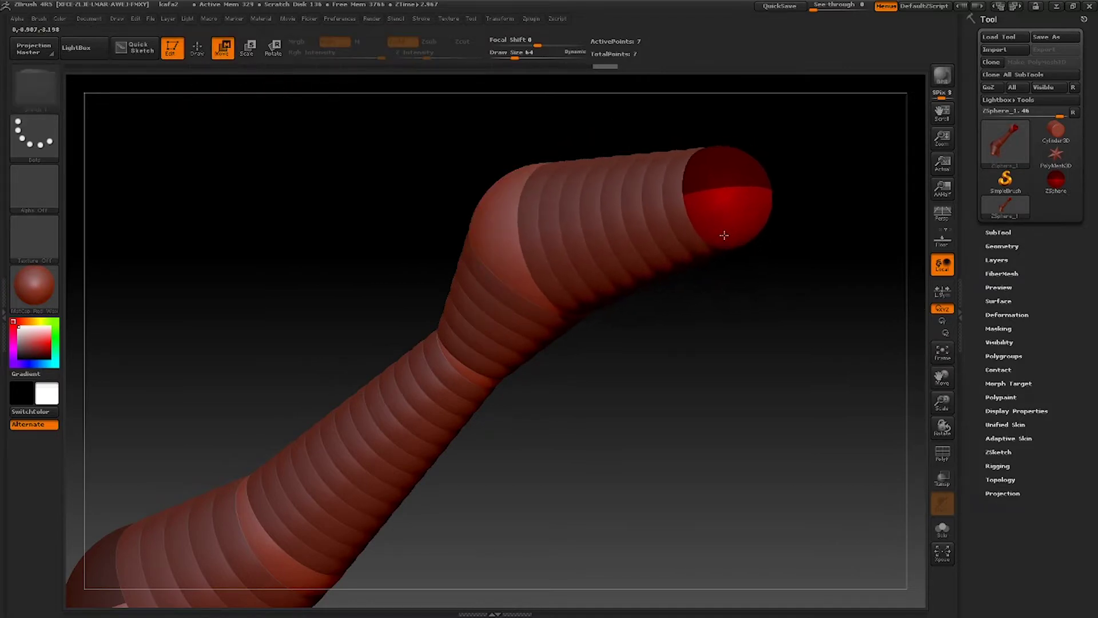
Insert a ZSphere joint midway along the snout, keeping it on the symmetry centre
left_click(198, 57)
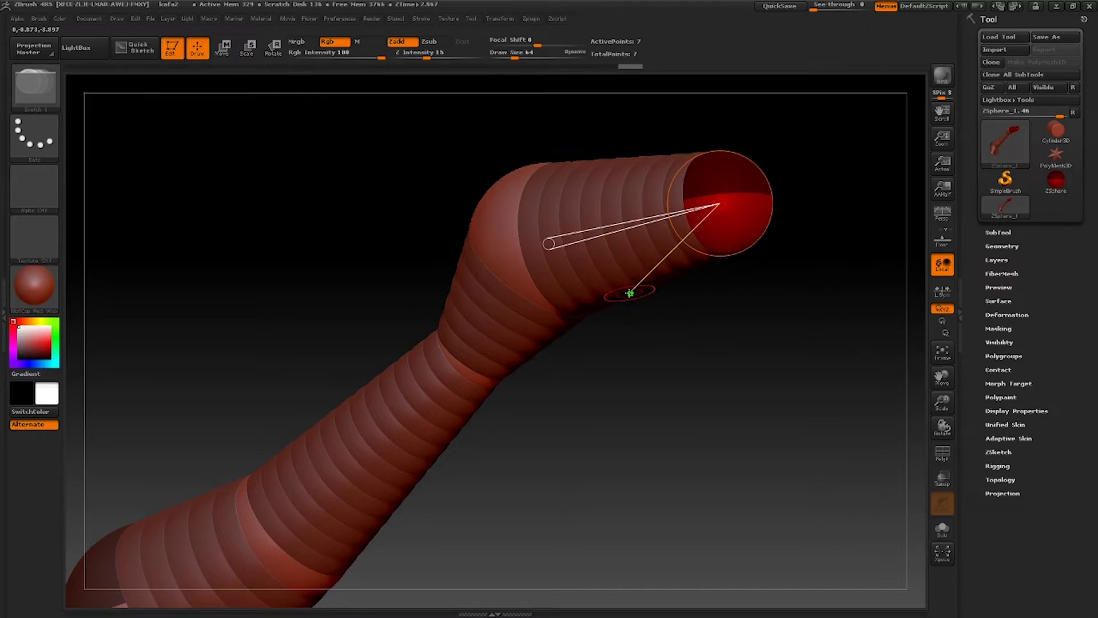
left_click(630, 294)
left_click_drag(732, 366, 684, 343)
left_click(623, 262)
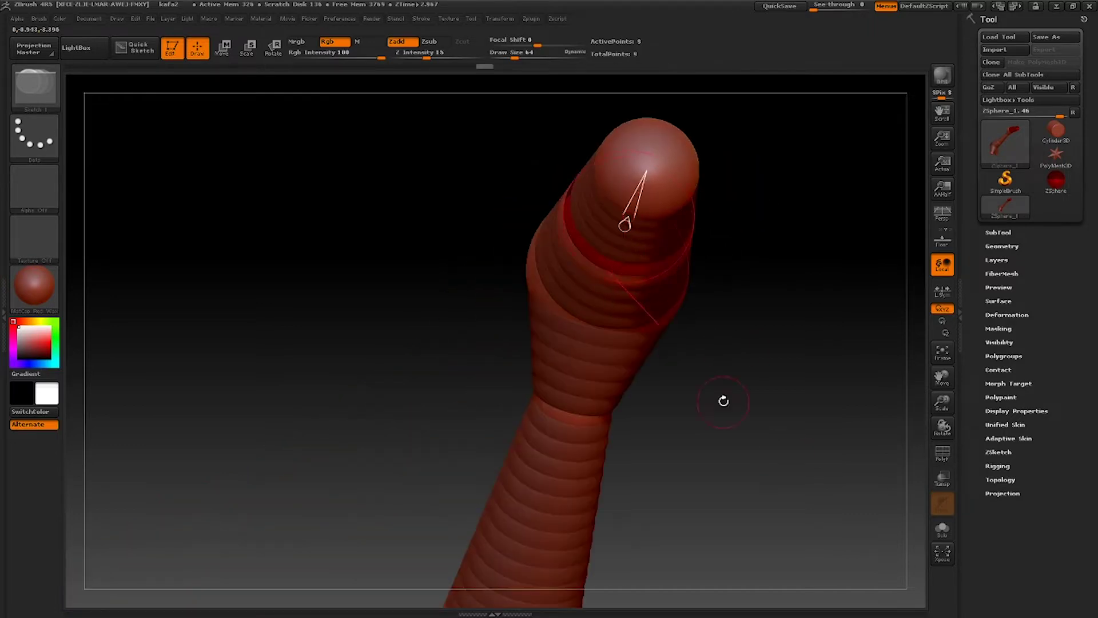
left_click_drag(723, 400, 765, 433)
left_click_drag(943, 402, 931, 348)
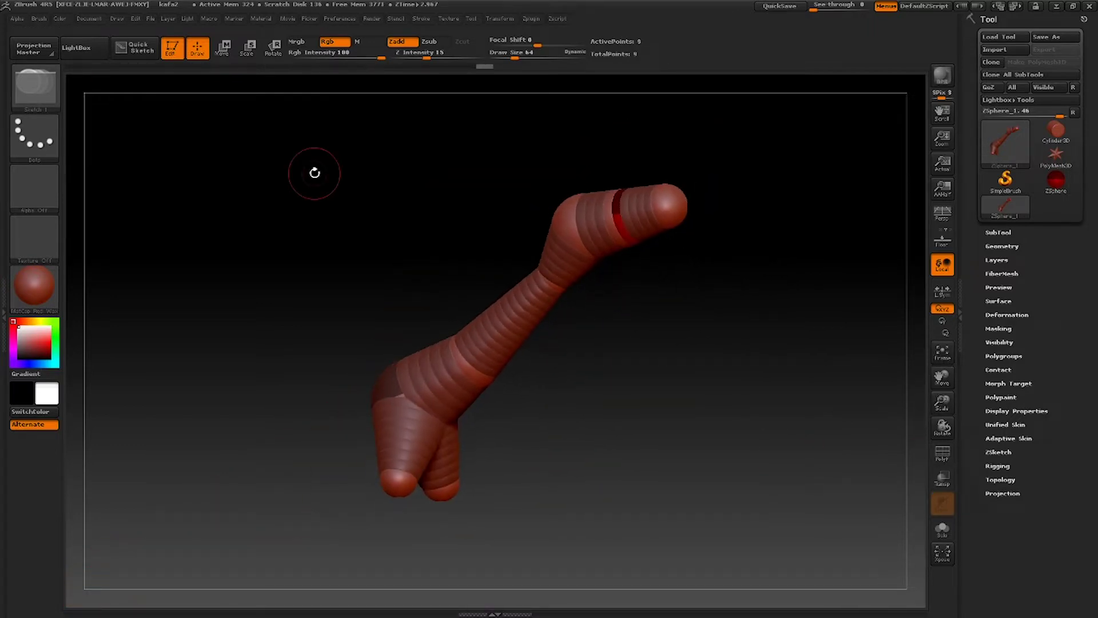
Move the root ZSphere backward and raise the mid-torso joint to refine the body's pose
left_click(224, 58)
mouse_move(408, 487)
left_mouse_down()
mouse_move(428, 482)
mouse_move(442, 513)
mouse_move(466, 498)
mouse_move(434, 474)
mouse_move(466, 496)
mouse_move(400, 482)
left_mouse_up()
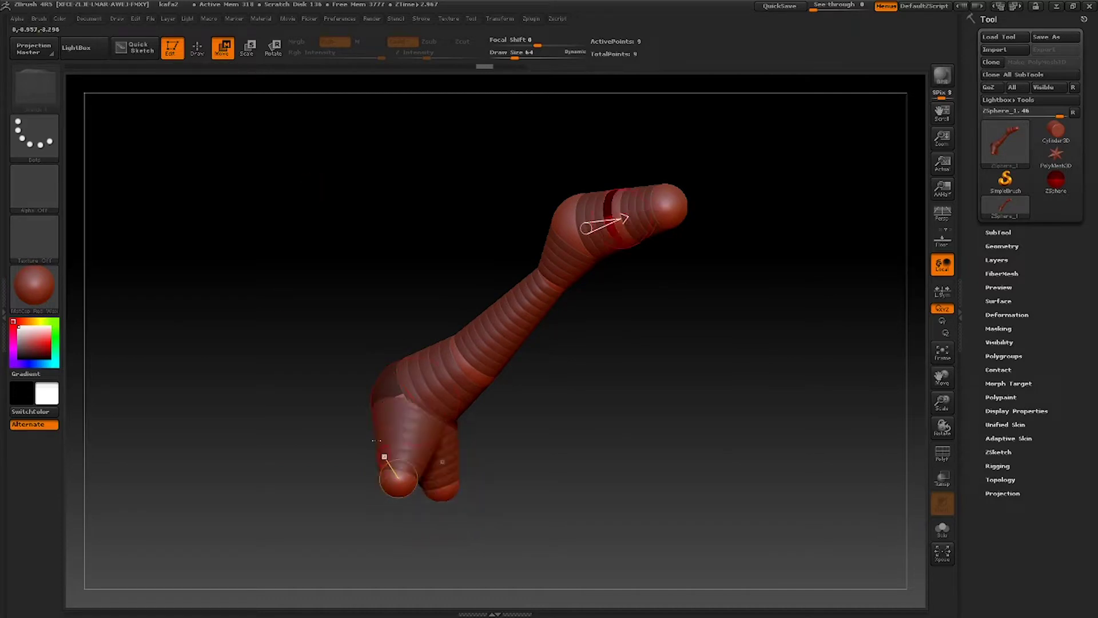
left_click_drag(384, 383, 363, 377)
left_click_drag(478, 379, 476, 357)
Draw mirrored lower-leg ZSpheres from the knees, moving the knees forward and the ankles down and back
left_click(198, 51)
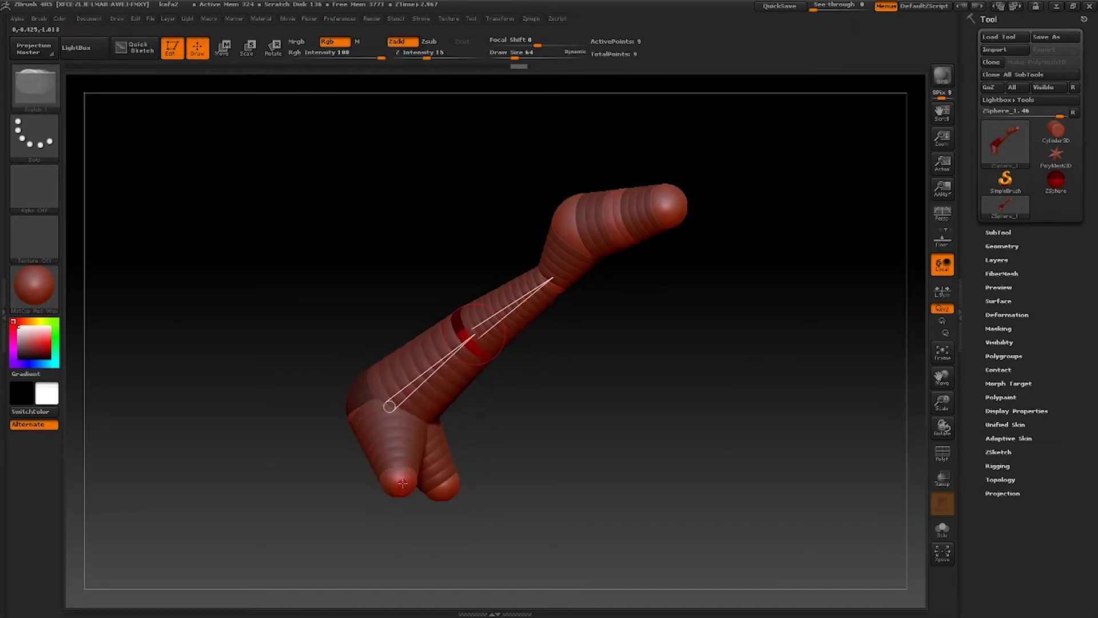
left_click_drag(400, 484, 439, 530)
left_click(223, 53)
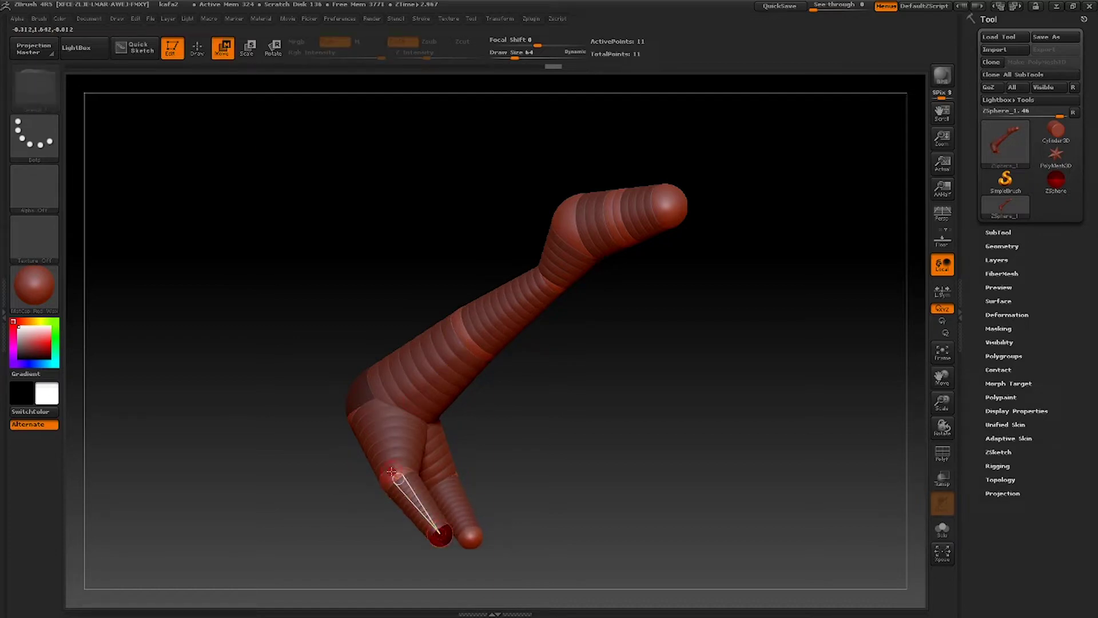
left_click_drag(392, 471, 427, 478)
left_click_drag(440, 532, 403, 580)
left_click_drag(563, 462, 591, 494)
Add mirrored ZSpheres at the ankles and pull them forward to form the feet
left_click_drag(940, 385, 896, 277)
key("q")
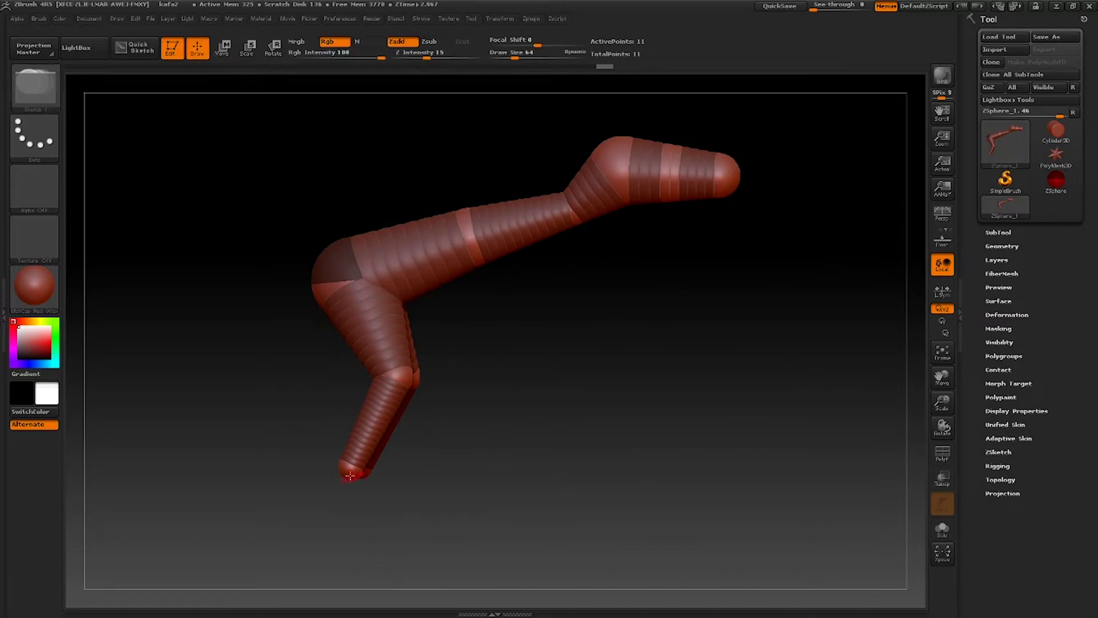
key("ctrl+z")
left_click_drag(425, 479, 362, 471)
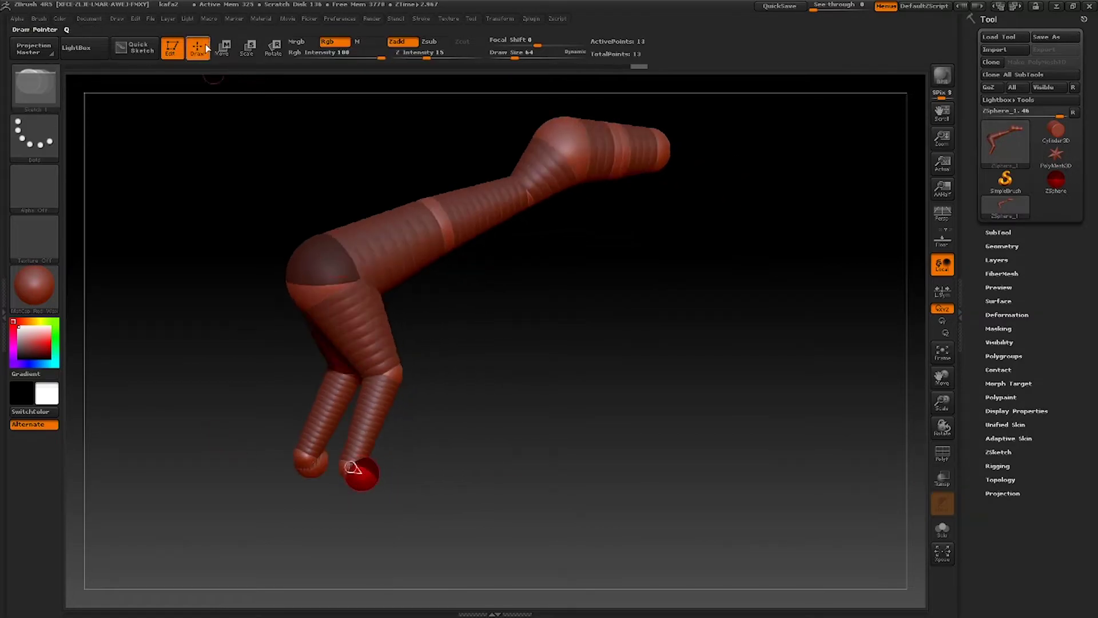
key("w")
mouse_move(448, 448)
left_mouse_down()
mouse_move(404, 452)
mouse_move(419, 466)
left_mouse_up()
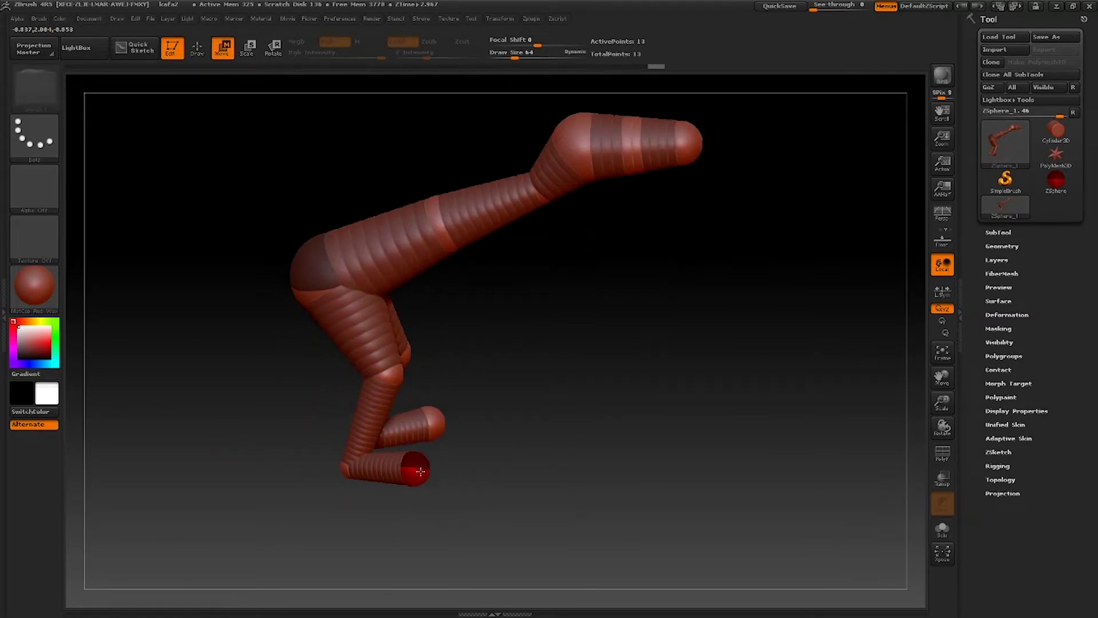
Insert extra ZSphere joints along the neck between the torso joint and the skull
left_click_drag(581, 347, 618, 343)
left_click(197, 48)
left_click_drag(394, 117, 433, 143)
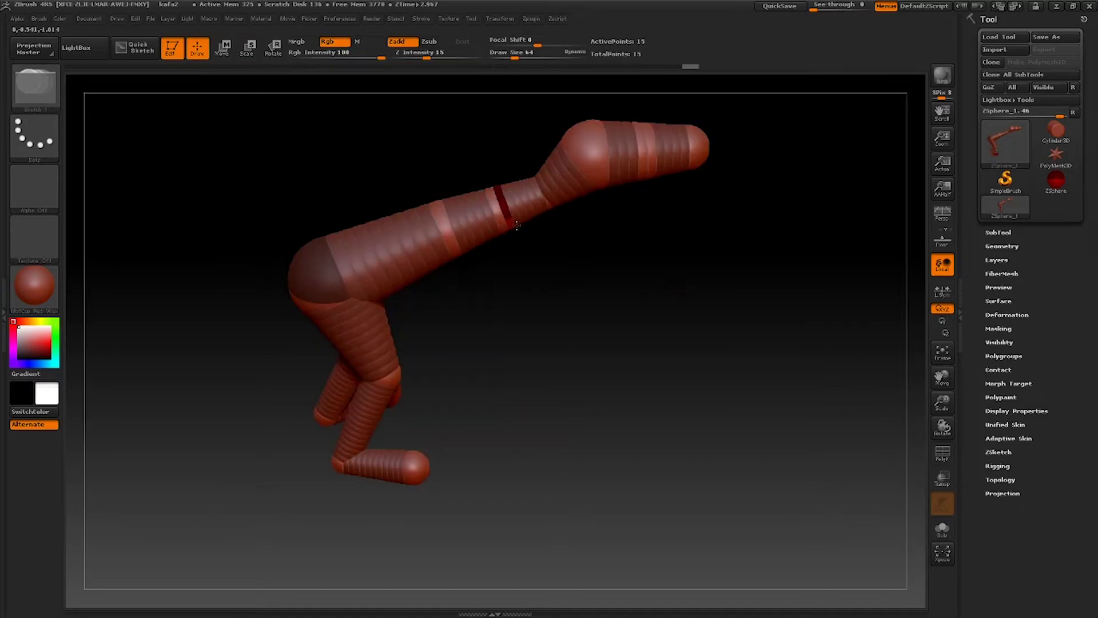
mouse_move(598, 297)
left_mouse_down()
mouse_move(469, 298)
mouse_move(589, 306)
mouse_move(612, 286)
left_mouse_up()
left_click(539, 212)
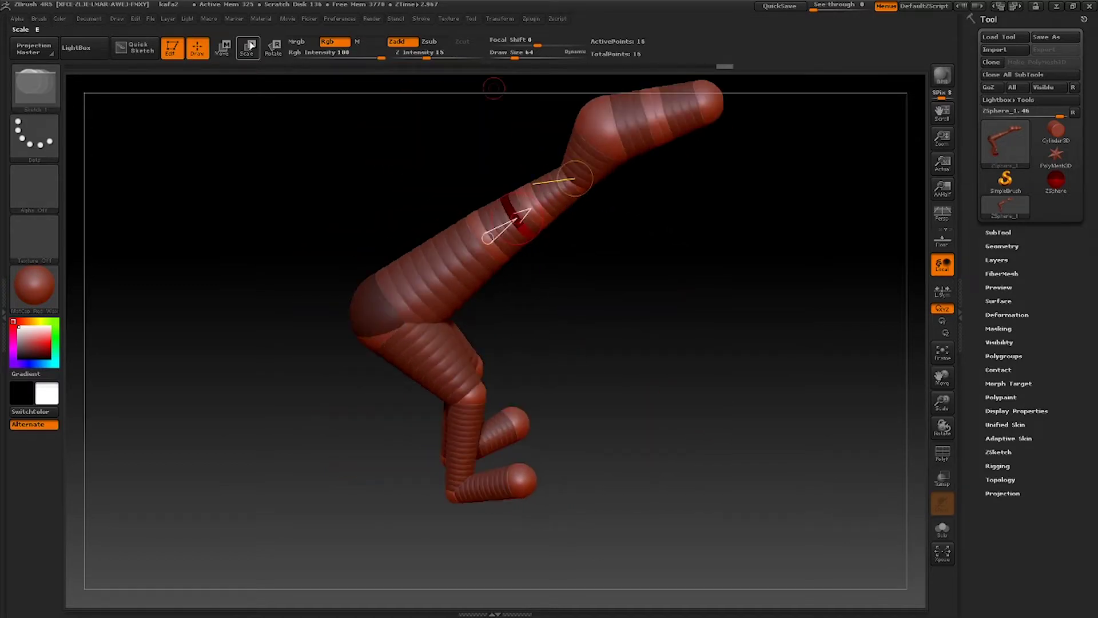
Scale up the skull ZSphere and reduce the snout's tip
left_click(250, 49)
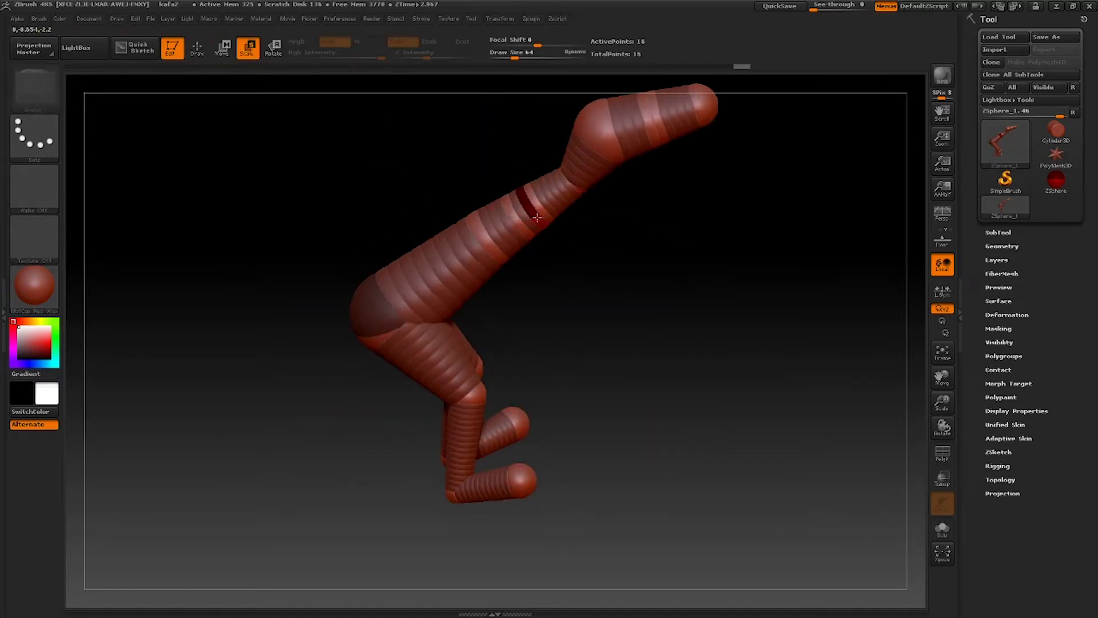
left_click_drag(577, 179, 604, 138)
left_click_drag(687, 117, 691, 121)
Preview the ZSphere figure as an adaptive skin mesh
left_click_drag(743, 344, 750, 330)
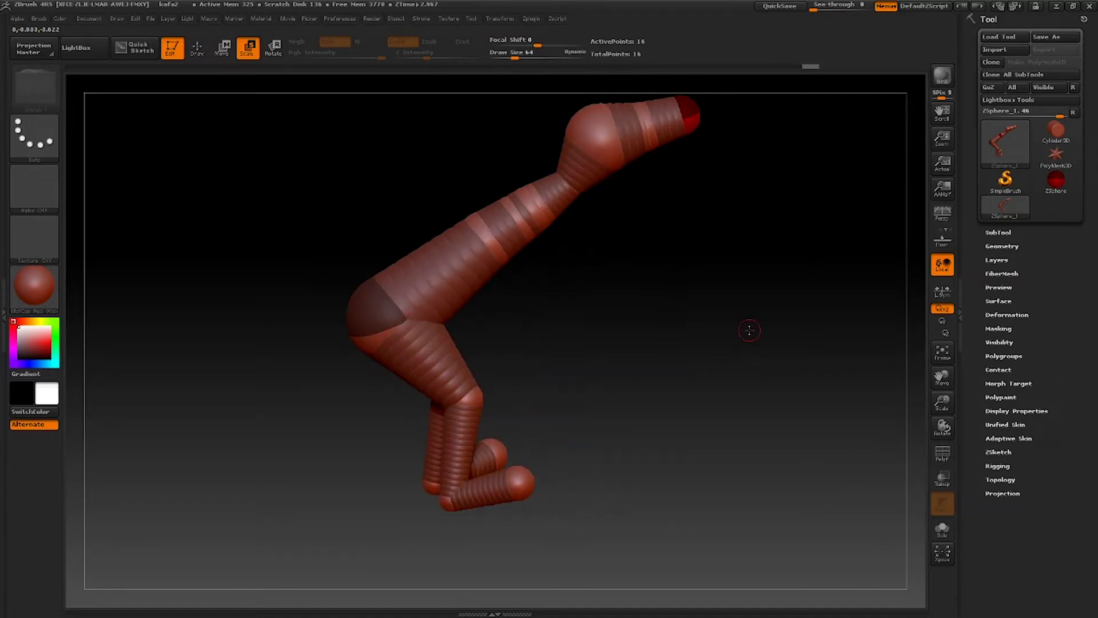
left_click_drag(944, 376, 915, 397)
key("a")
mouse_move(794, 364)
left_mouse_down()
mouse_move(727, 376)
mouse_move(774, 417)
mouse_move(794, 364)
left_mouse_up()
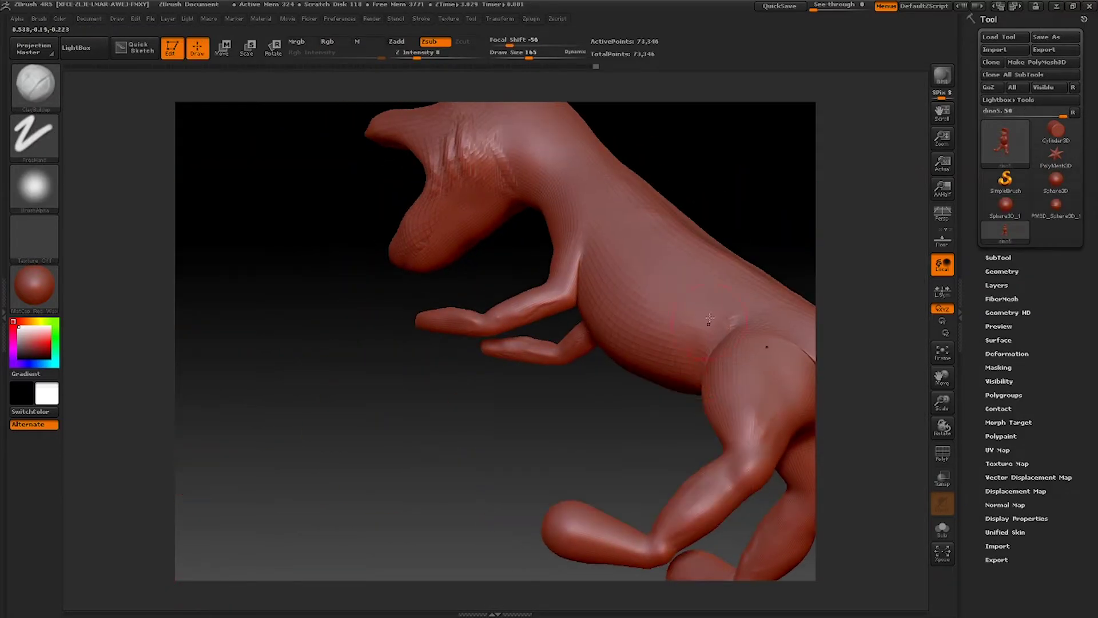
Select the Move brush for sculpting the dinosaur mesh and set its draw size to about 290
left_click_drag(683, 412, 210, 341, "alt")
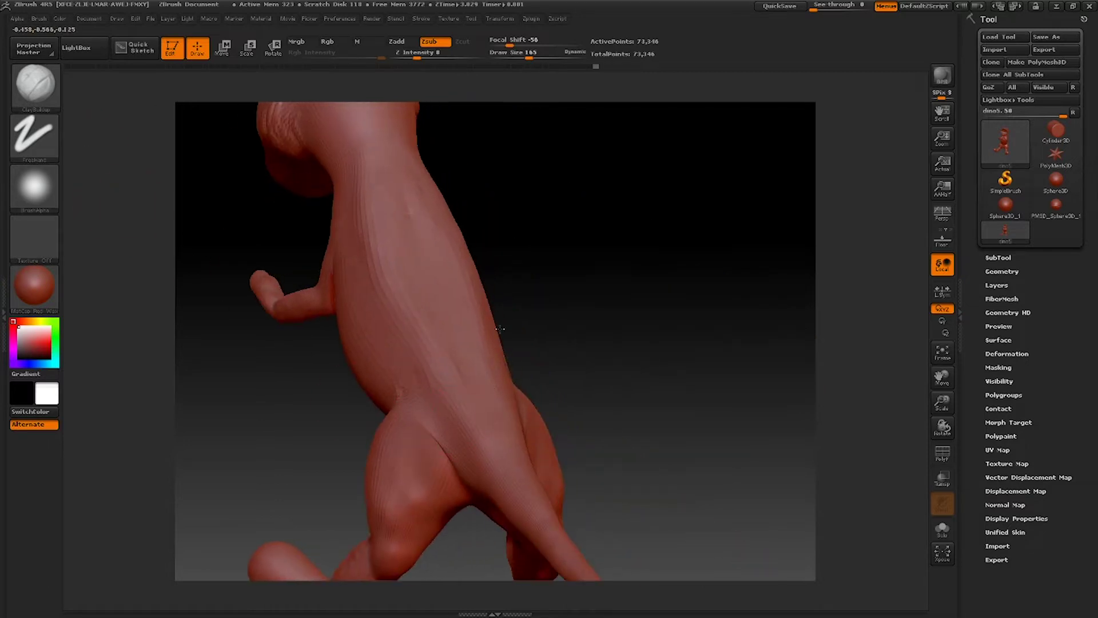
mouse_move(500, 329)
left_mouse_down()
mouse_move(598, 292)
mouse_move(515, 312)
left_mouse_up()
left_click(34, 98)
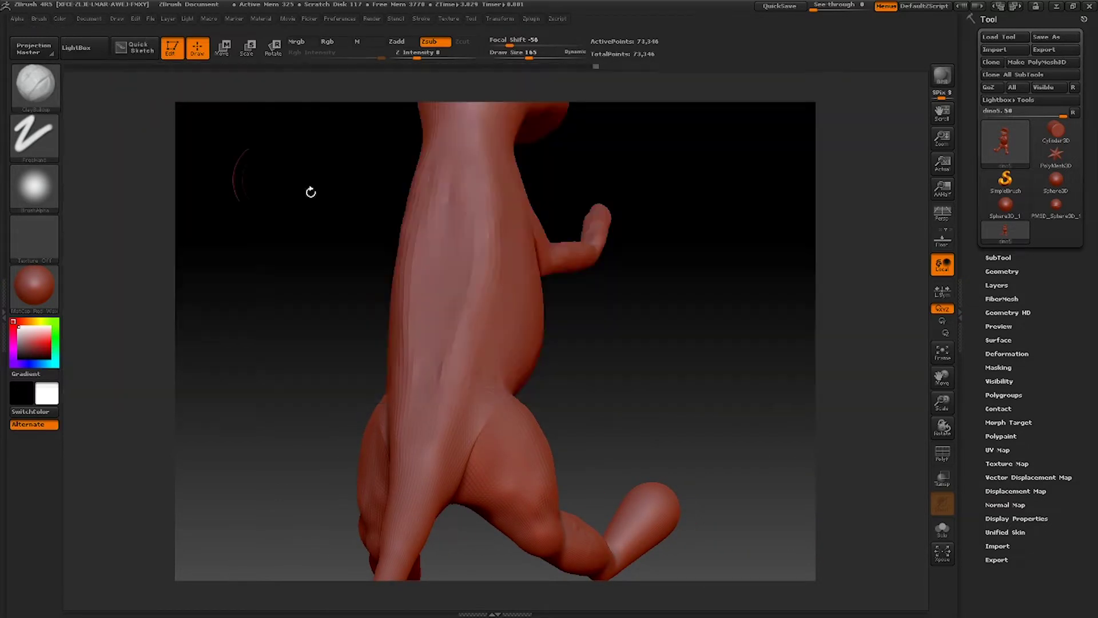
left_click(35, 87)
left_click(102, 300)
left_click(540, 57)
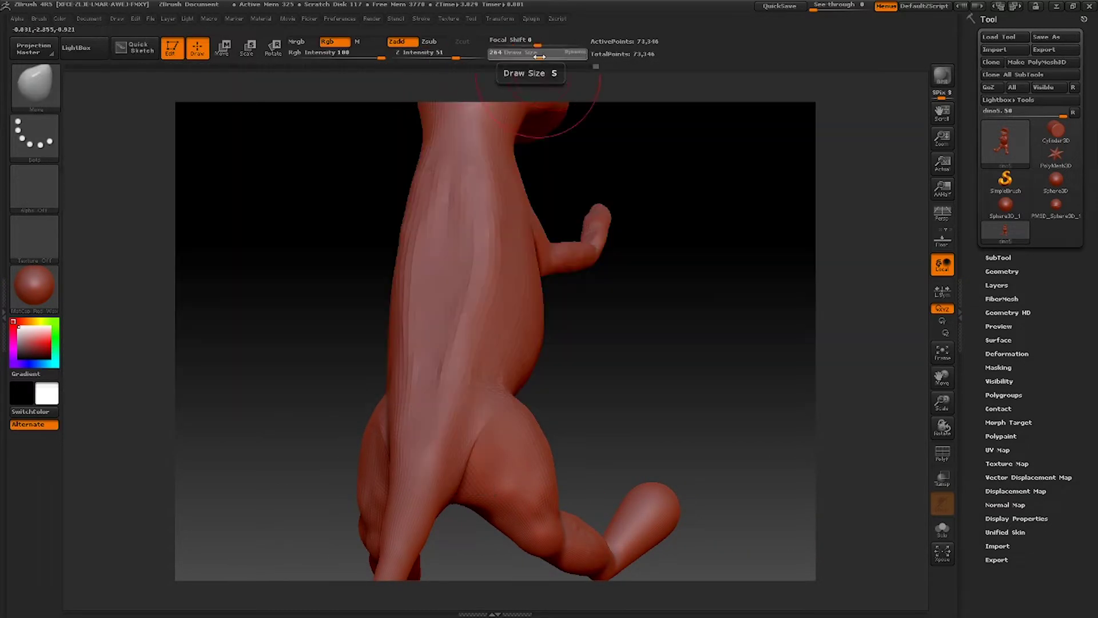
left_click_drag(539, 57, 541, 57)
Reshape the hips and upper thighs with the Move brush, working from behind the dinosaur
left_click_drag(647, 320, 693, 320)
left_click_drag(540, 423, 524, 421)
left_click_drag(646, 320, 647, 355)
left_click_drag(483, 382, 493, 383)
mouse_move(658, 344)
left_mouse_down()
mouse_move(572, 338)
mouse_move(620, 363)
mouse_move(378, 382)
mouse_move(396, 408)
left_mouse_up()
mouse_move(321, 354)
left_mouse_down()
mouse_move(229, 343)
mouse_move(277, 360)
left_mouse_up()
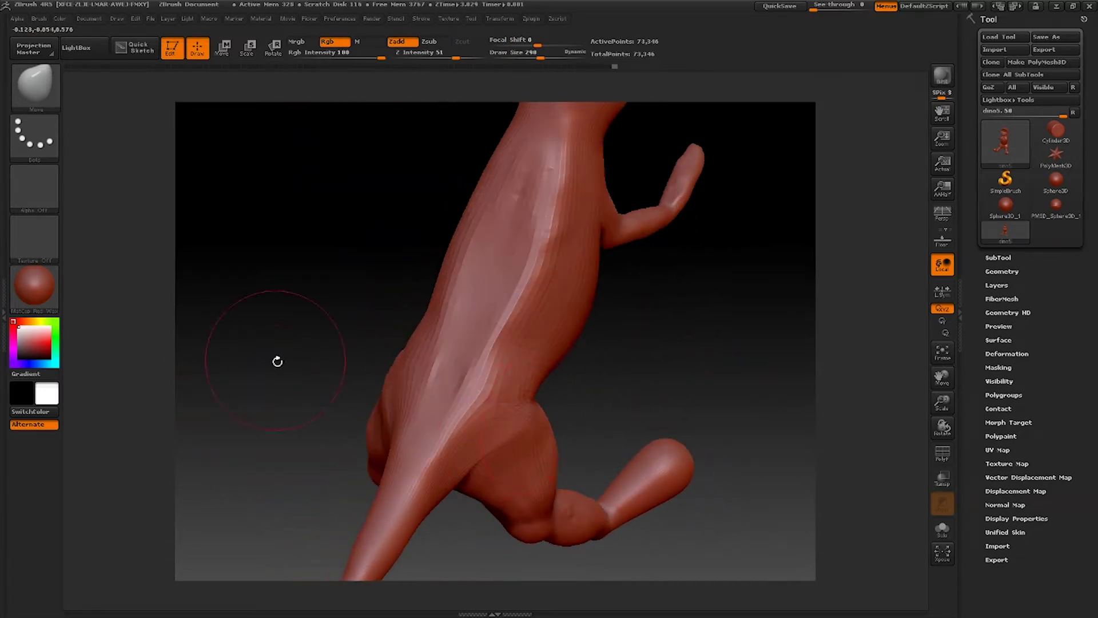
left_click_drag(377, 401, 388, 399)
mouse_move(320, 343)
left_mouse_down()
mouse_move(252, 343)
mouse_move(260, 332)
left_mouse_up()
Reduce the Move brush's draw size to about 230 and pull the side of the dinosaur's lower jaw outward
left_click_drag(269, 280, 377, 280)
left_click_drag(725, 284, 670, 240)
left_click_drag(545, 56, 536, 57)
mouse_move(726, 344)
left_mouse_down()
mouse_move(675, 358)
mouse_move(543, 269)
mouse_move(321, 152)
mouse_move(443, 159)
left_mouse_up()
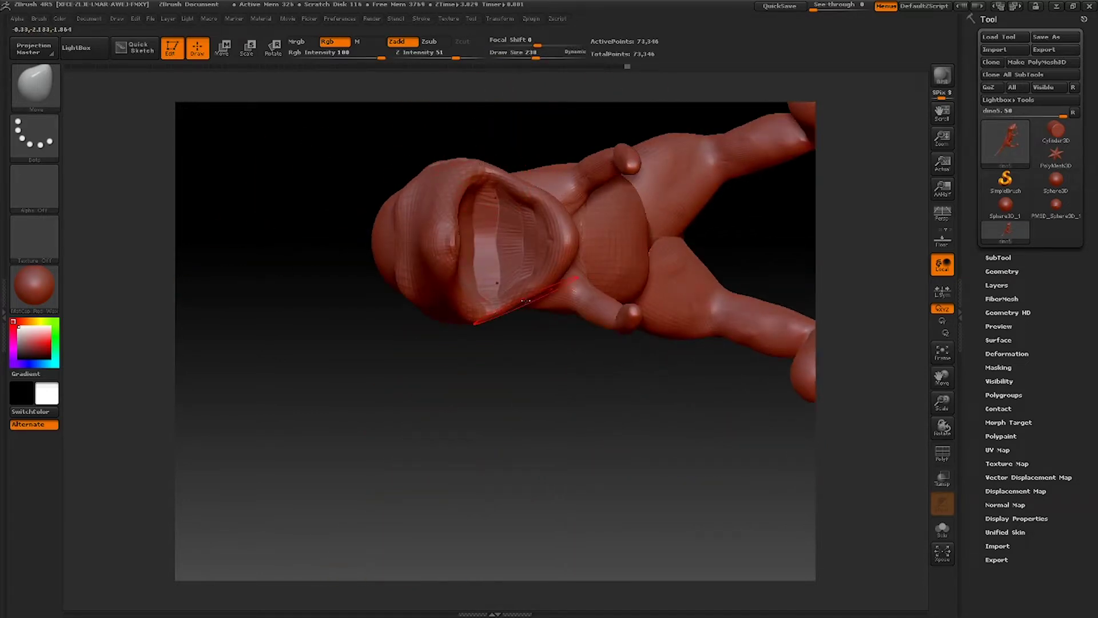
mouse_move(526, 301)
left_mouse_down()
mouse_move(487, 257)
mouse_move(572, 228)
mouse_move(596, 275)
mouse_move(656, 258)
mouse_move(723, 302)
mouse_move(706, 302)
mouse_move(719, 405)
mouse_move(741, 319)
mouse_move(741, 417)
mouse_move(860, 304)
mouse_move(512, 469)
mouse_move(562, 337)
left_mouse_up()
Set the draw size to 145 and reshape the front of the feet with the Move brush
left_click_drag(517, 59, 521, 58)
left_click_drag(554, 378, 578, 437)
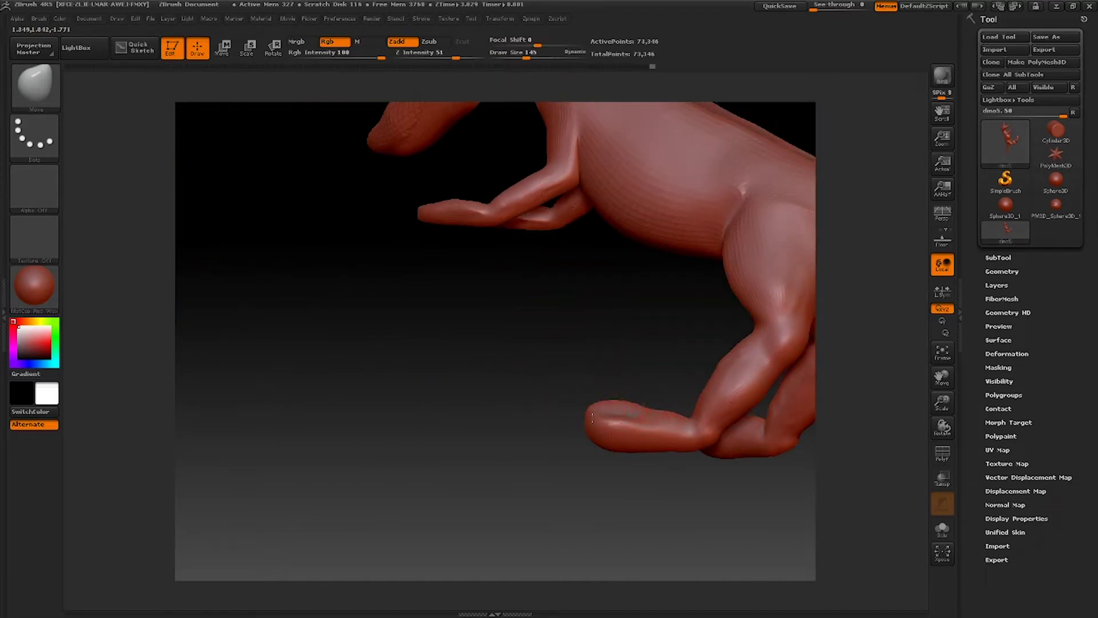
mouse_move(623, 406)
left_mouse_down()
mouse_move(658, 395)
mouse_move(631, 433)
mouse_move(629, 392)
mouse_move(618, 418)
mouse_move(668, 416)
mouse_move(658, 379)
mouse_move(642, 380)
mouse_move(707, 349)
mouse_move(722, 378)
mouse_move(741, 314)
mouse_move(721, 338)
left_mouse_up()
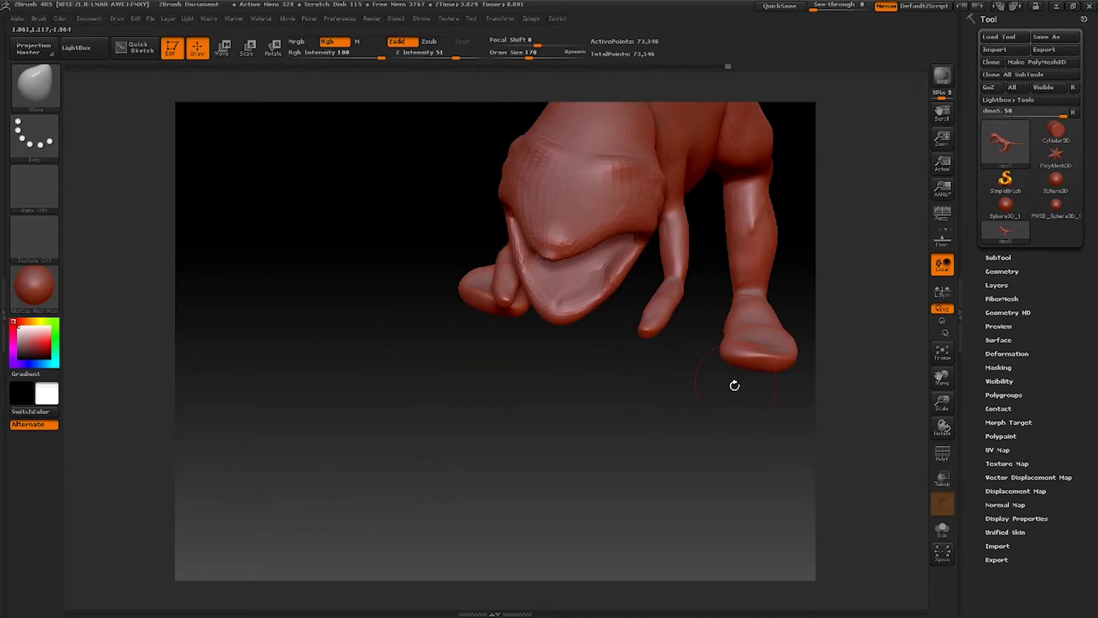
Pull the heel of the foot down and adjust the toe's tip with the Move brush
mouse_move(734, 385)
left_mouse_down()
mouse_move(766, 366)
mouse_move(789, 375)
mouse_move(770, 343)
mouse_move(775, 292)
mouse_move(658, 389)
left_mouse_up()
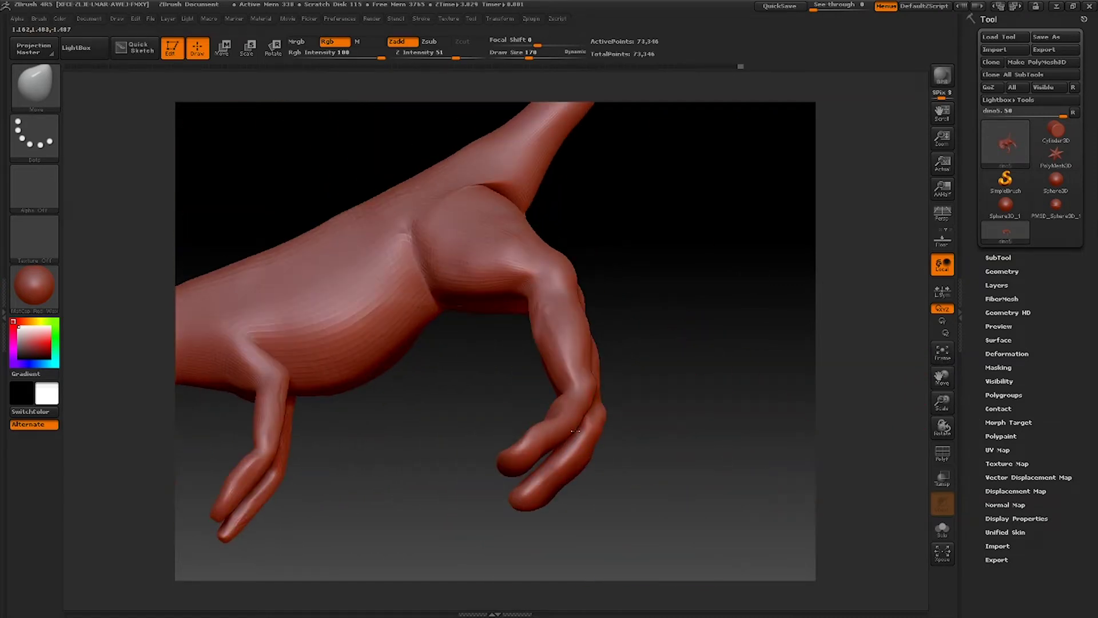
left_click_drag(594, 458, 672, 366)
left_click_drag(591, 420, 576, 441)
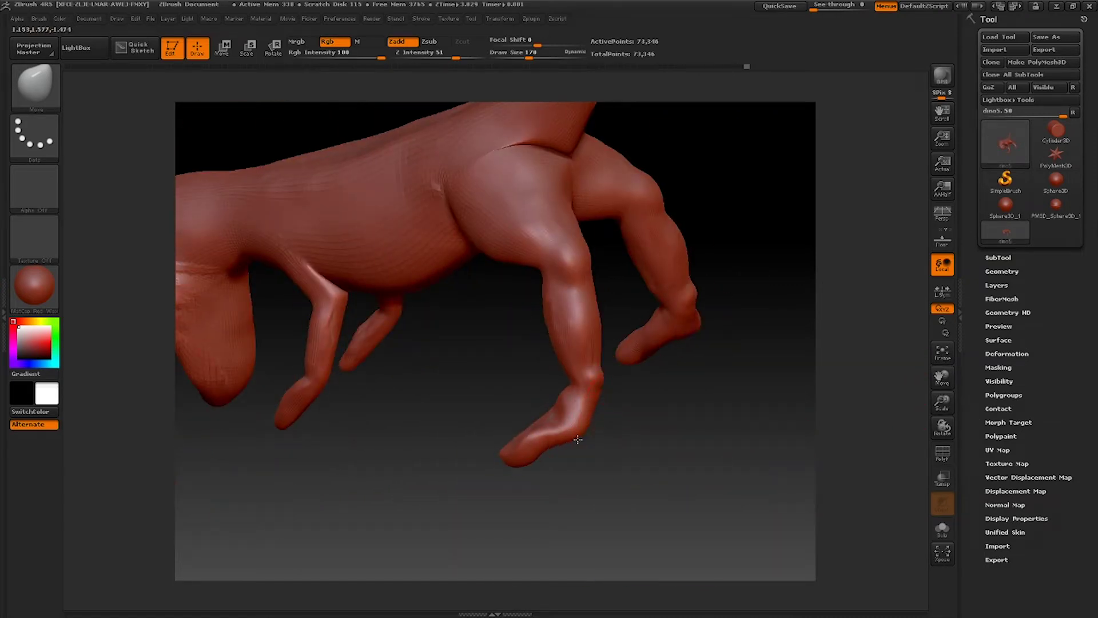
left_click(534, 56)
left_click_drag(513, 458, 506, 461)
Set the draw size to about 140 and refine the heels, ankles and soles with the Move brush
mouse_move(354, 446)
left_mouse_down()
mouse_move(480, 415)
mouse_move(514, 450)
mouse_move(544, 417)
mouse_move(506, 441)
left_mouse_up()
left_click(536, 56)
left_click_drag(641, 404, 515, 415)
left_click_drag(517, 361, 578, 372)
left_click_drag(536, 52, 525, 58)
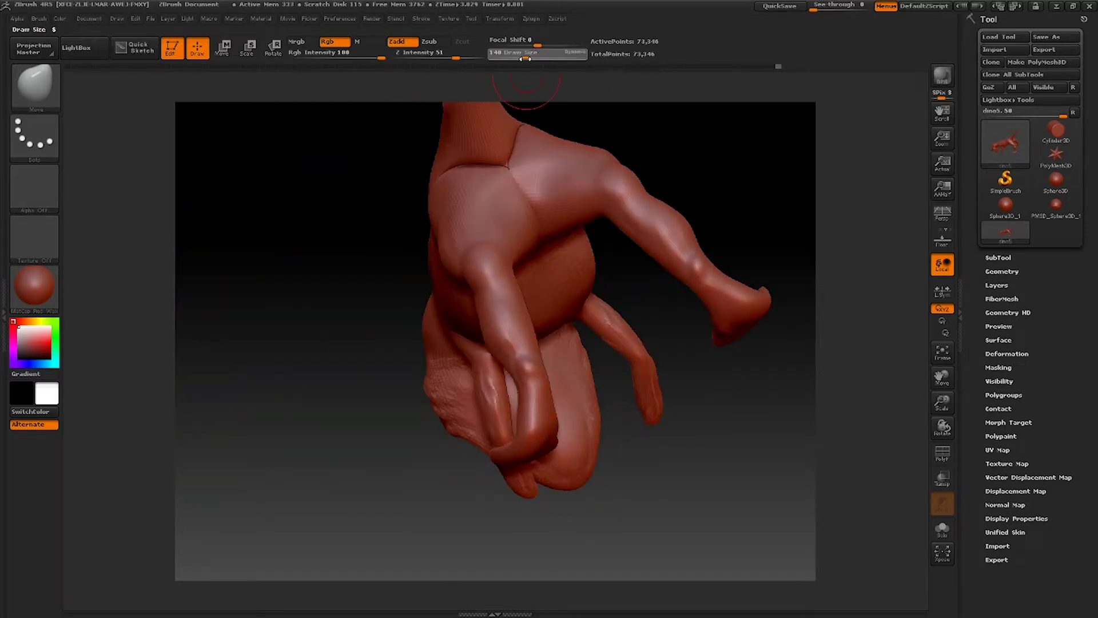
left_click_drag(682, 473, 699, 468)
left_click_drag(539, 459, 545, 448)
left_click_drag(700, 452, 801, 451)
left_click_drag(543, 451, 540, 448)
mouse_move(675, 452)
left_mouse_down()
mouse_move(601, 446)
mouse_move(589, 427)
mouse_move(561, 432)
mouse_move(710, 449)
left_mouse_up()
mouse_move(508, 440)
left_mouse_down()
mouse_move(568, 446)
mouse_move(610, 431)
mouse_move(440, 461)
mouse_move(475, 443)
mouse_move(455, 395)
mouse_move(517, 383)
mouse_move(598, 421)
left_mouse_up()
left_click_drag(546, 344, 559, 367)
Set the draw size to 203 and adjust the shape of the lower legs and feet with the Move brush
left_click_drag(366, 317, 598, 375)
mouse_move(508, 358)
left_mouse_down()
mouse_move(513, 373)
mouse_move(679, 423)
left_mouse_up()
mouse_move(766, 338)
left_mouse_down()
mouse_move(777, 430)
mouse_move(583, 480)
mouse_move(644, 518)
mouse_move(642, 501)
mouse_move(619, 485)
left_mouse_up()
mouse_move(941, 402)
left_mouse_down()
mouse_move(941, 412)
mouse_move(938, 217)
left_mouse_up()
mouse_move(716, 401)
left_mouse_down()
mouse_move(638, 375)
mouse_move(578, 378)
left_mouse_up()
left_click(533, 54)
mouse_move(470, 355)
left_mouse_down()
mouse_move(478, 368)
mouse_move(499, 366)
mouse_move(486, 380)
left_mouse_up()
mouse_move(499, 360)
left_mouse_down()
mouse_move(452, 350)
mouse_move(440, 366)
left_mouse_up()
mouse_move(437, 370)
left_mouse_down()
mouse_move(294, 349)
mouse_move(437, 380)
mouse_move(424, 349)
mouse_move(366, 343)
mouse_move(397, 326)
mouse_move(410, 299)
mouse_move(302, 331)
mouse_move(347, 338)
mouse_move(320, 354)
left_mouse_up()
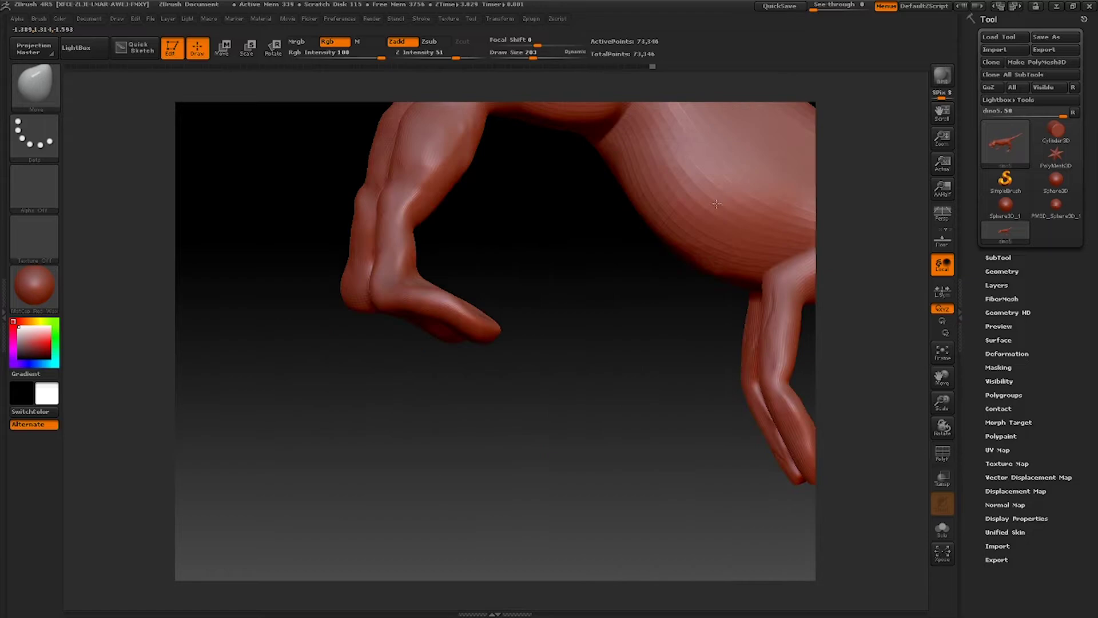
left_click_drag(717, 203, 680, 226)
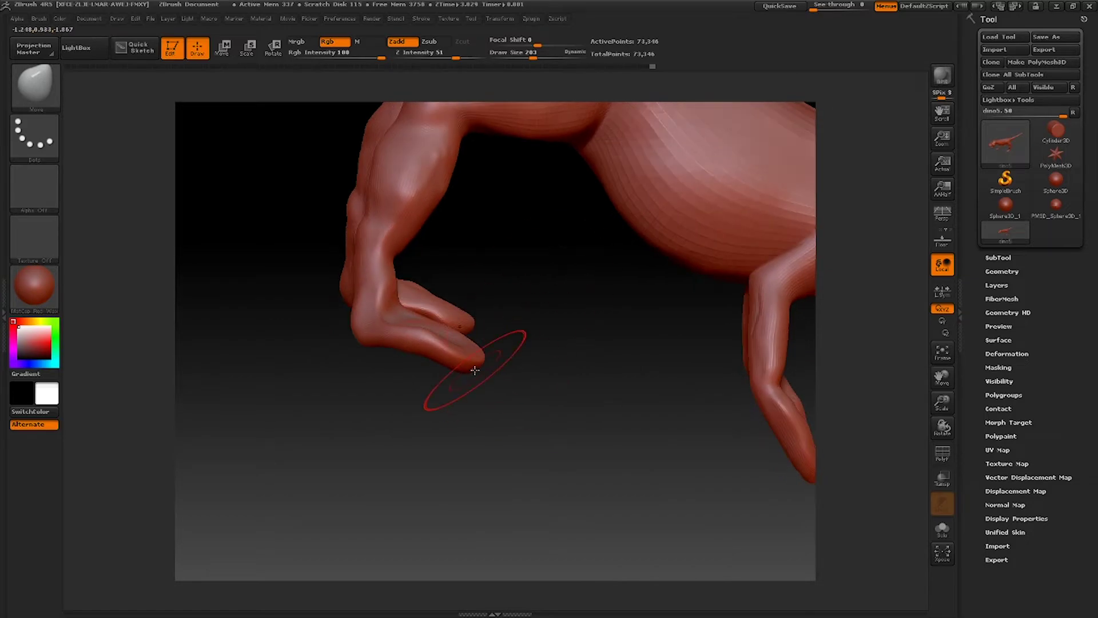
Reshape the rounded hind feet with the Move brush, raising the draw size from 105 to 378
left_click_drag(464, 358, 617, 363)
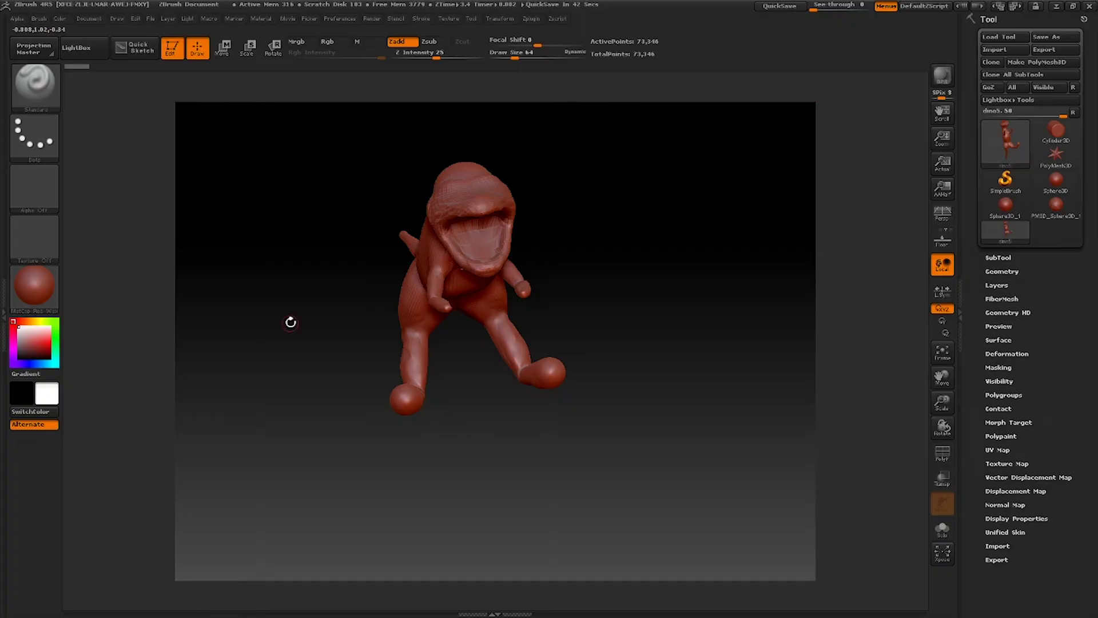
left_click_drag(291, 323, 334, 325)
left_click_drag(516, 58, 521, 58)
left_click(43, 89)
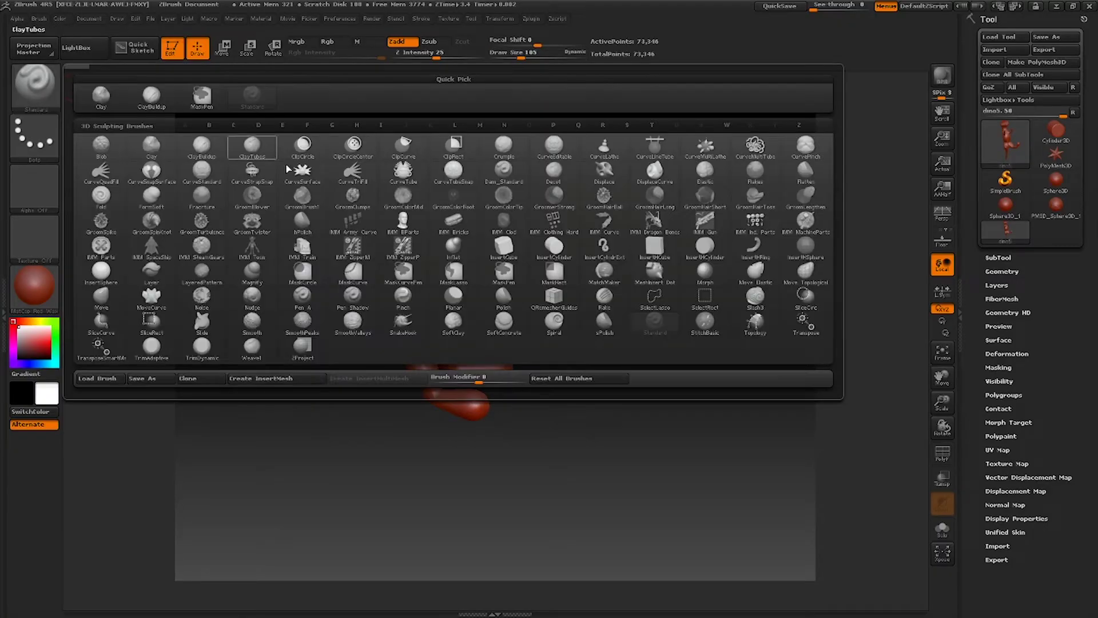
left_click(55, 90)
left_click(102, 294)
mouse_move(658, 424)
left_mouse_down()
mouse_move(540, 422)
mouse_move(732, 403)
left_mouse_up()
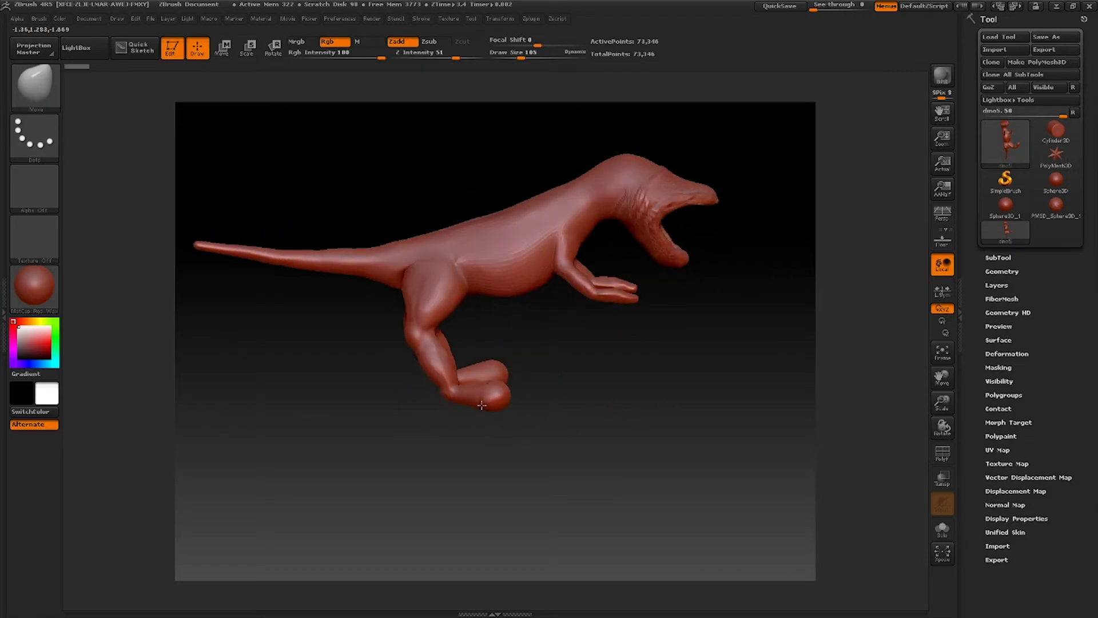
mouse_move(432, 428)
left_mouse_down()
mouse_move(662, 427)
mouse_move(584, 417)
mouse_move(640, 446)
mouse_move(569, 396)
mouse_move(578, 400)
left_mouse_up()
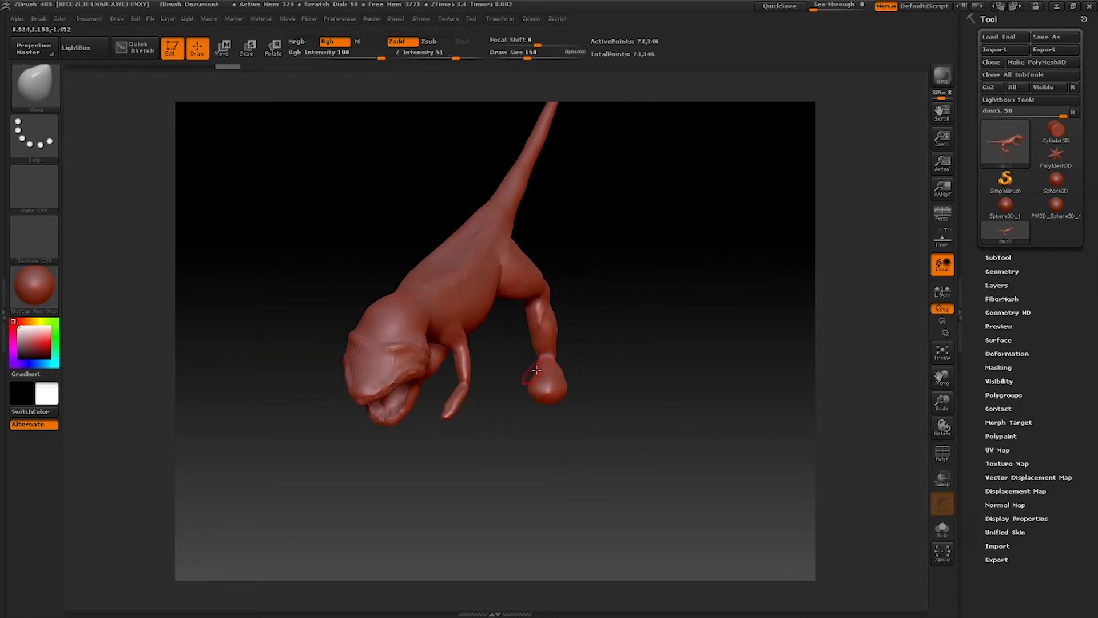
left_click_drag(536, 370, 616, 382)
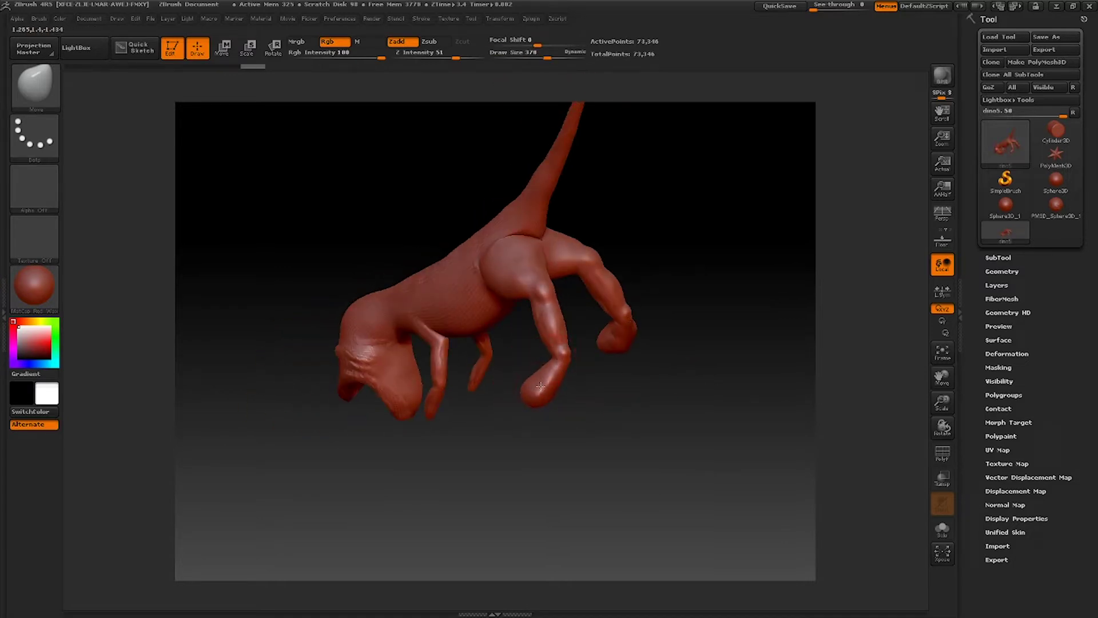
left_click_drag(520, 393, 571, 374)
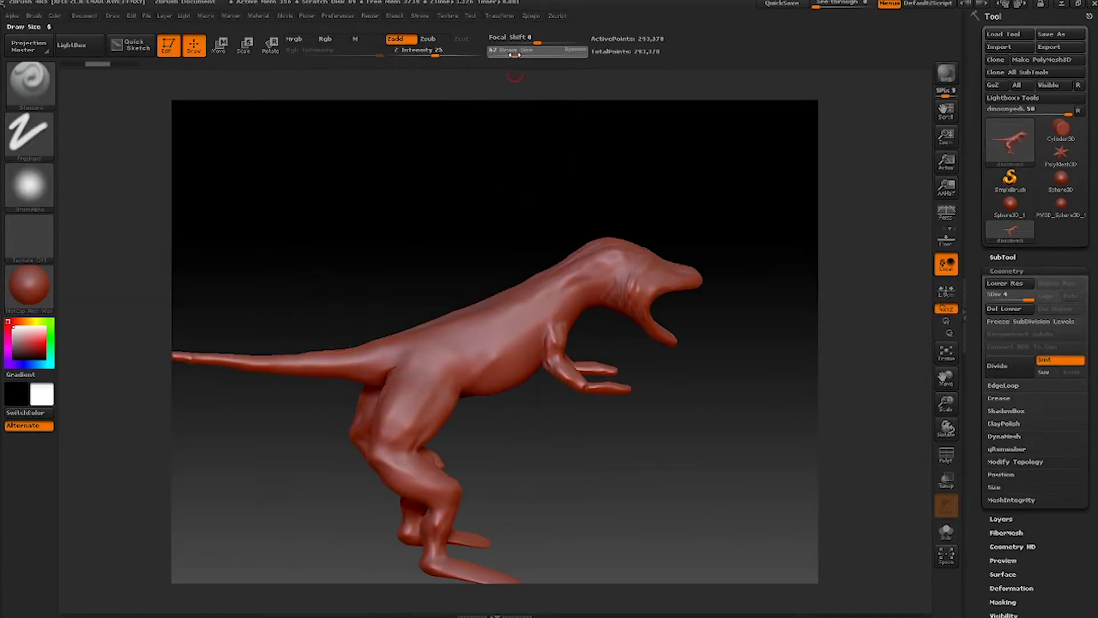
Set the Standard brush to draw size 97 and Z Intensity 17, and sculpt raised ridges along the neck and back
left_click(512, 52)
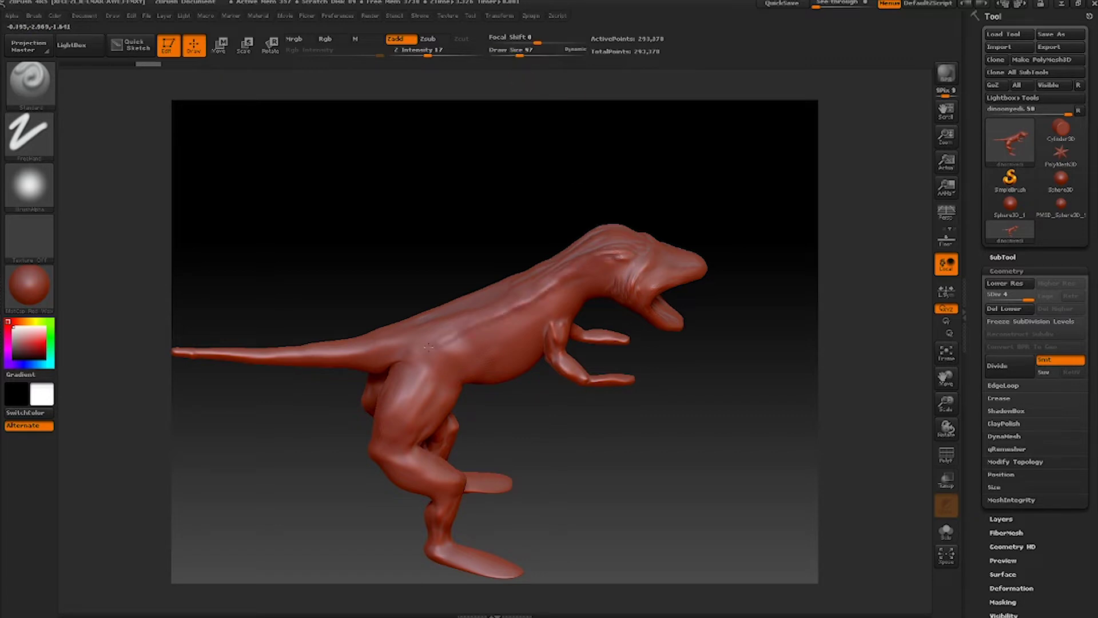
left_click_drag(604, 251, 705, 245)
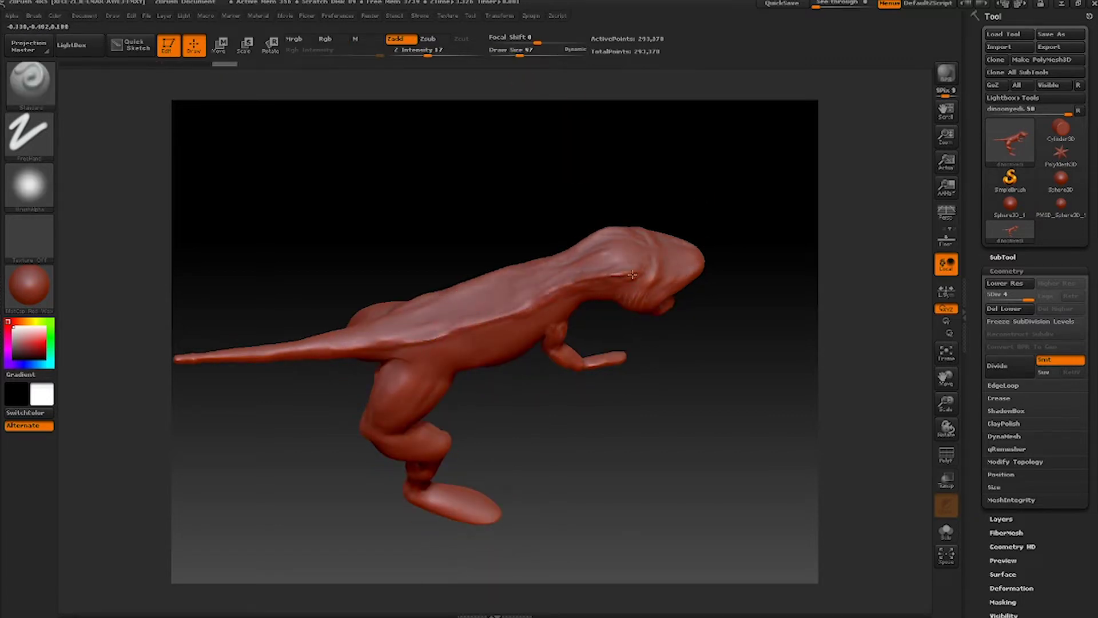
left_click_drag(647, 272, 498, 330)
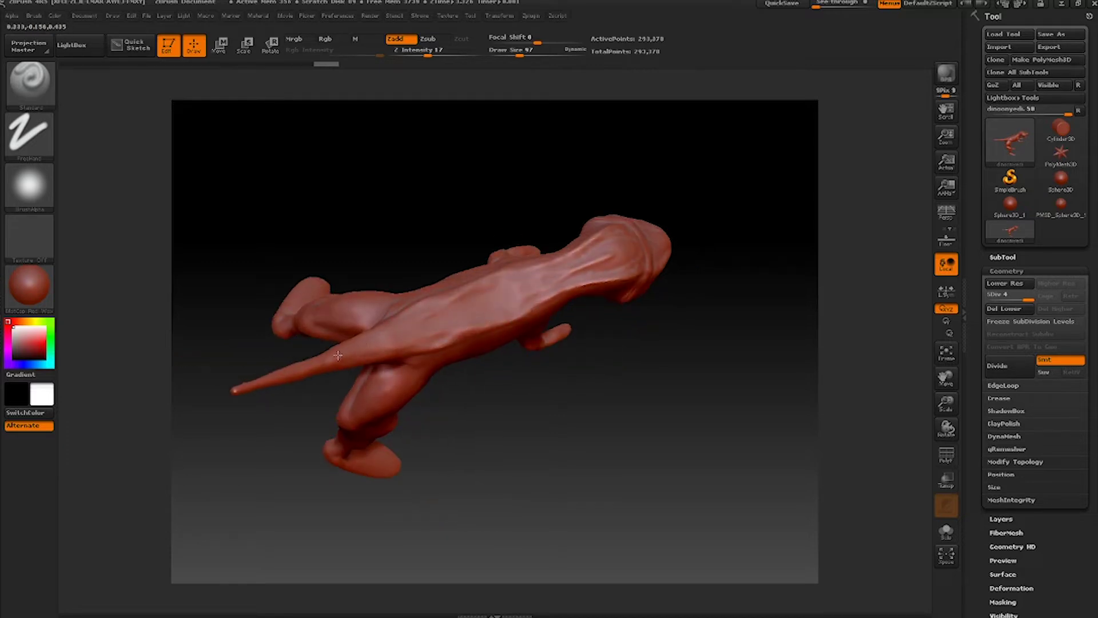
Set the draw size to 113 and Z Intensity to 30, and build up the ridges from the neck to the tail
left_click_drag(519, 52, 522, 53)
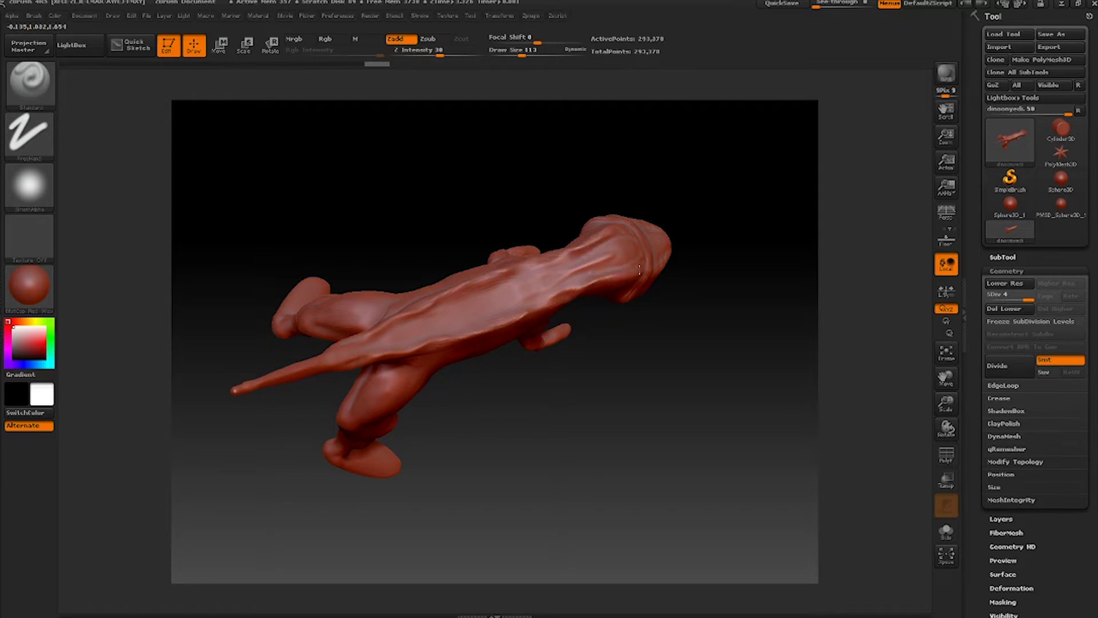
left_click_drag(639, 270, 640, 274)
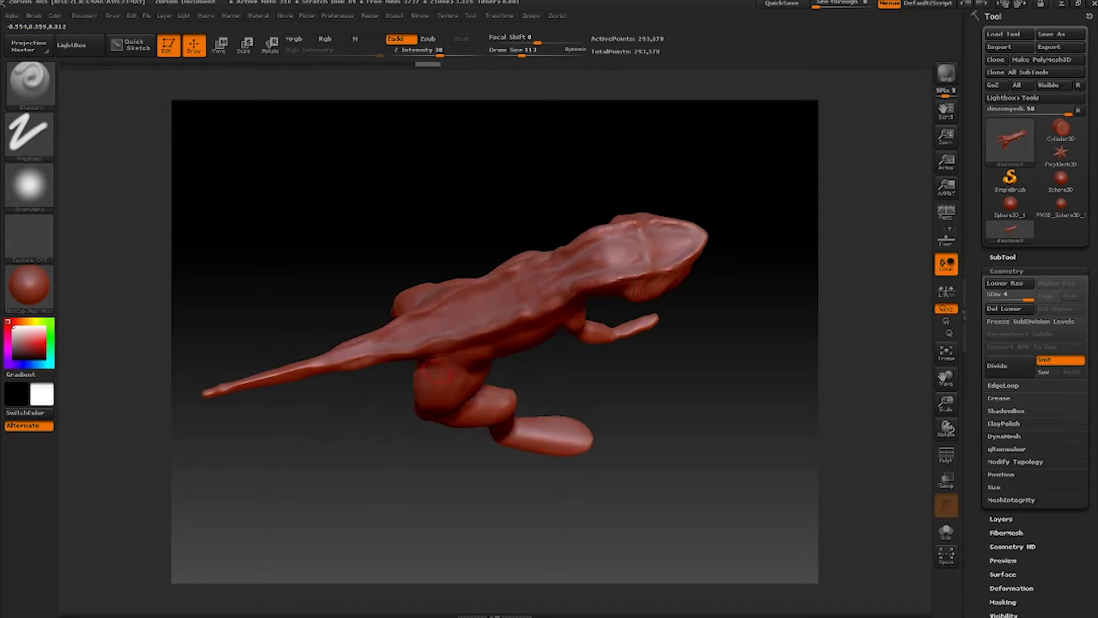
left_click_drag(320, 332, 274, 188)
Smooth the ridges along the neck, back and tail with the Smooth brush
key("shift")
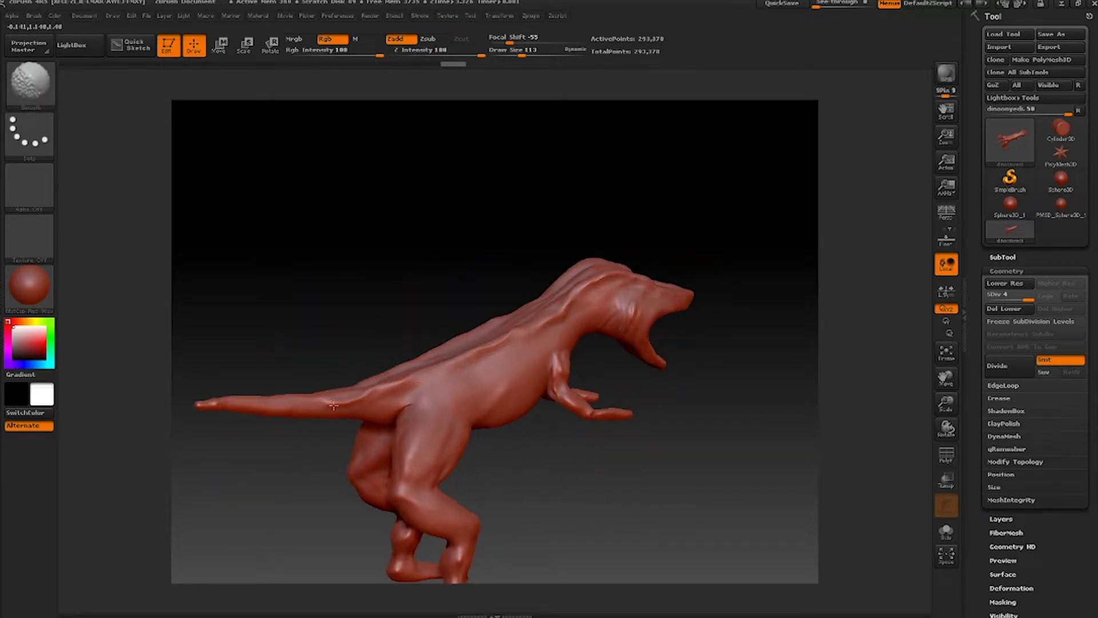
left_click_drag(706, 320, 711, 370)
mouse_move(590, 252)
left_mouse_down("shift")
mouse_move(515, 313)
mouse_move(322, 428)
mouse_move(353, 407)
left_mouse_up("shift")
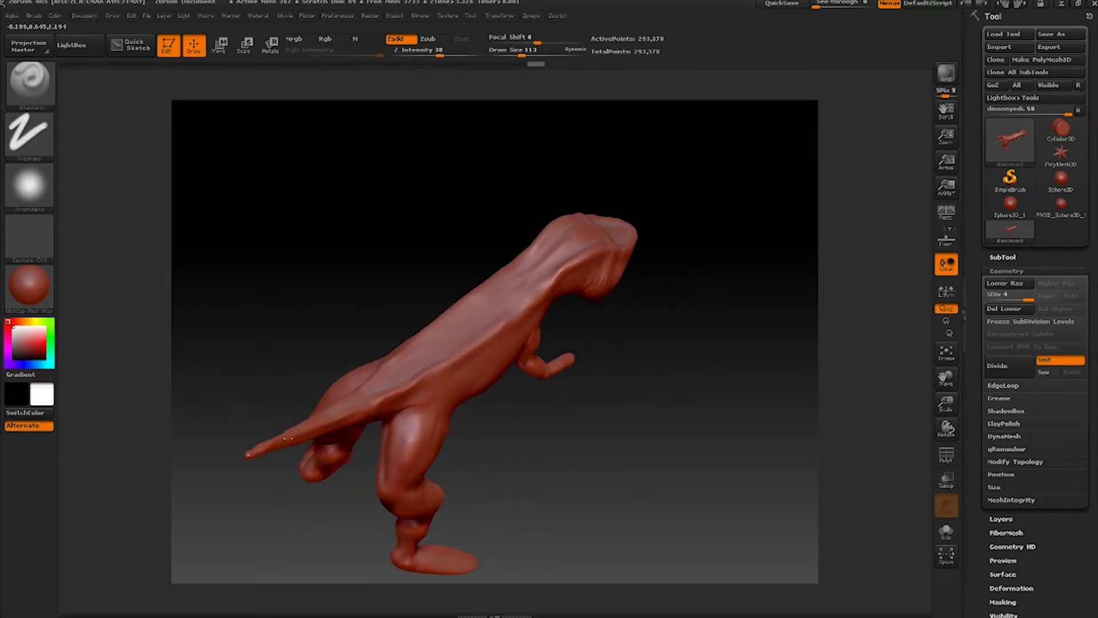
left_click_drag(539, 454, 515, 475)
left_click_drag(403, 429, 245, 457, "shift")
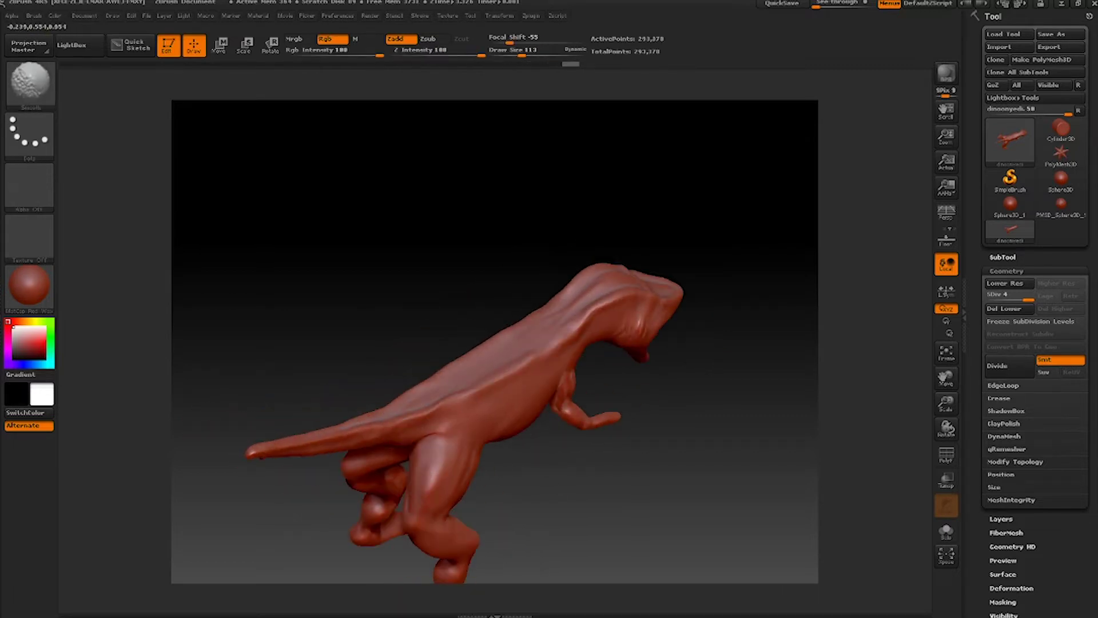
mouse_move(538, 458)
left_mouse_down()
mouse_move(641, 458)
mouse_move(618, 457)
left_mouse_up()
left_click_drag(360, 386, 340, 403, "shift")
mouse_move(275, 503)
left_mouse_down()
mouse_move(311, 490)
mouse_move(343, 457)
left_mouse_up()
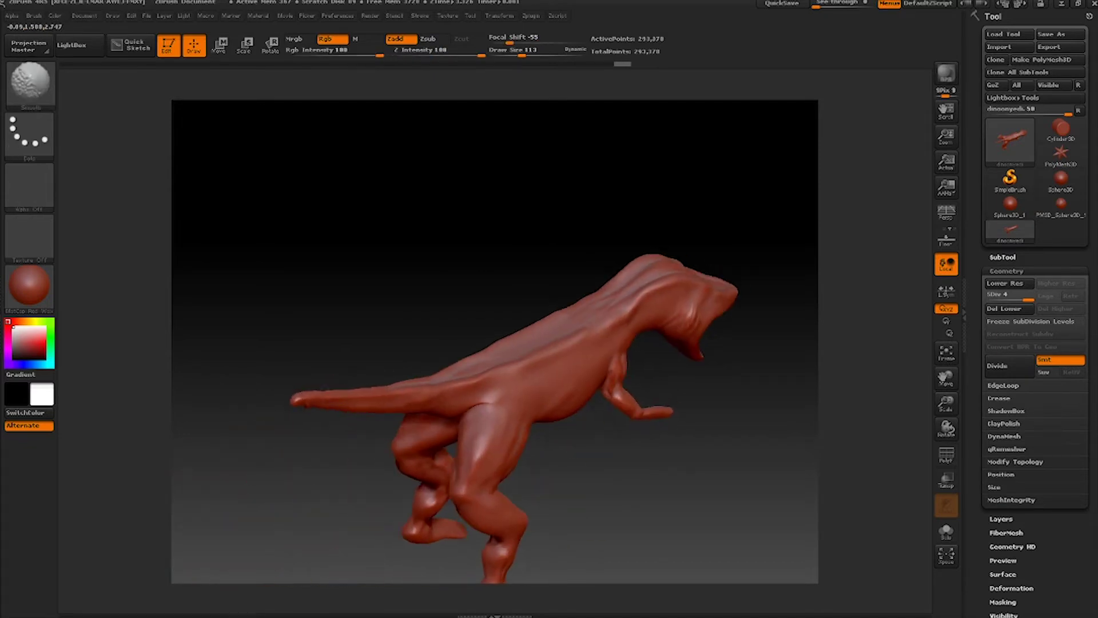
left_click_drag(508, 390, 517, 358)
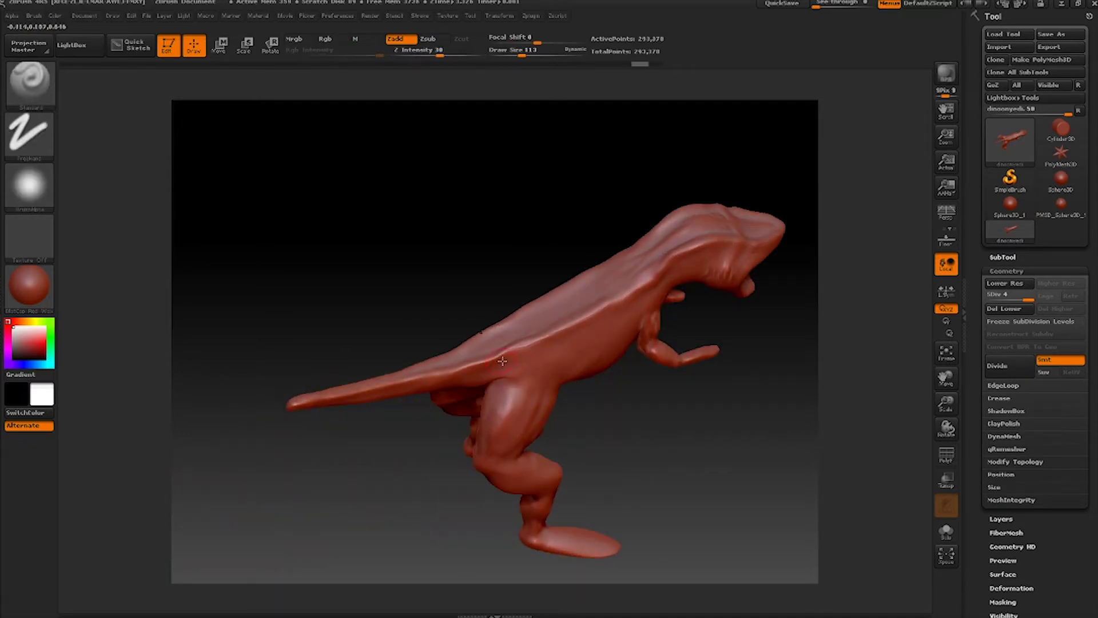
Smooth the side ridge at the shoulder and neck, and rework it from the hip to the tail base
left_click_drag(673, 421, 673, 398)
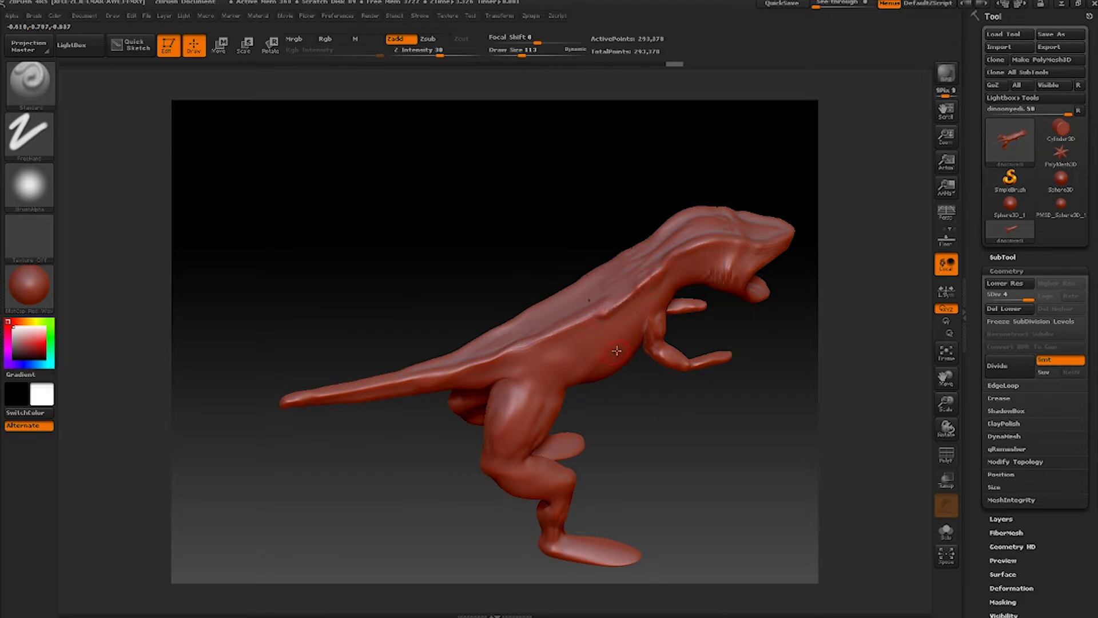
mouse_move(605, 311)
left_mouse_down("shift")
mouse_move(633, 295)
mouse_move(618, 308)
left_mouse_up("shift")
left_click_drag(673, 261, 658, 272, "shift")
left_click_drag(619, 403, 622, 440)
left_click_drag(507, 355, 401, 383)
left_click_drag(495, 359, 552, 350)
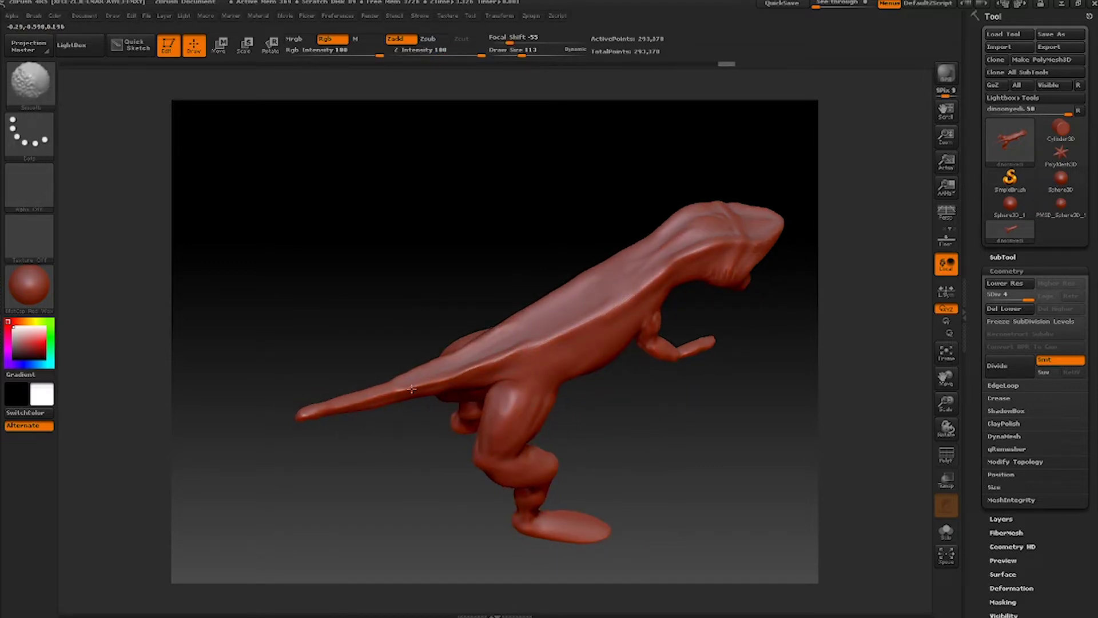
Sculpt a central spine ridge down the back to the tail base and smooth it
mouse_move(629, 412)
left_mouse_down()
mouse_move(635, 444)
mouse_move(610, 418)
mouse_move(646, 457)
left_mouse_up()
left_click_drag(638, 258, 588, 292)
left_click_drag(577, 296, 427, 391)
mouse_move(484, 359)
left_mouse_down()
mouse_move(634, 254)
mouse_move(480, 360)
left_mouse_up()
left_click_drag(625, 264, 658, 237)
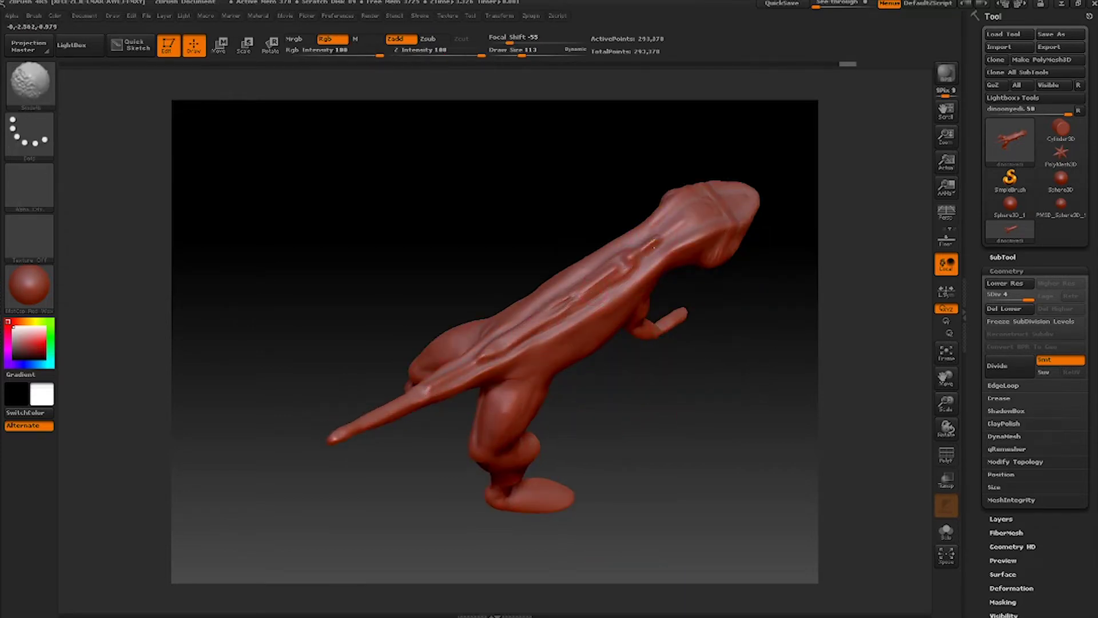
left_click_drag(493, 374, 603, 291)
left_click_drag(378, 432, 405, 395)
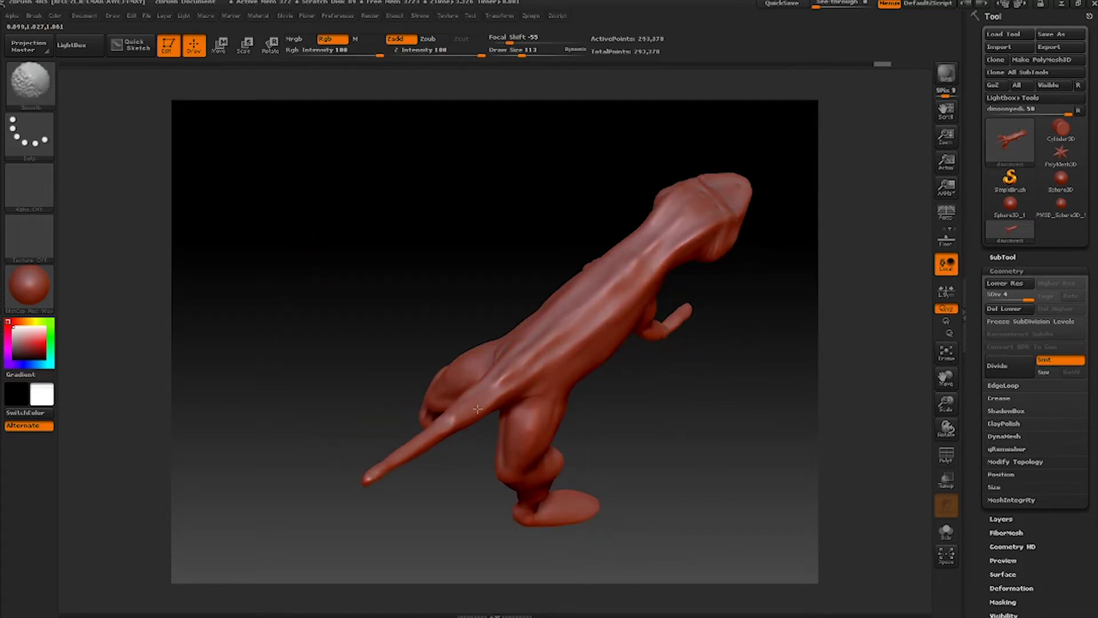
Sculpt muscle definition on the thigh and hip with the Standard brush
mouse_move(632, 200)
left_mouse_down()
mouse_move(532, 171)
mouse_move(457, 240)
left_mouse_up()
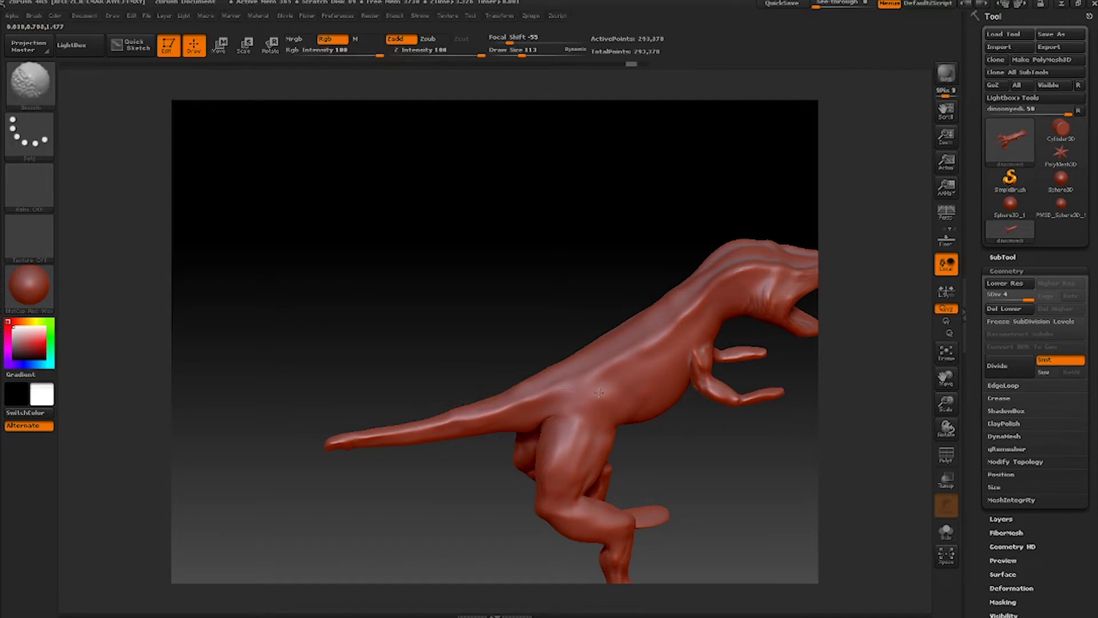
left_click_drag(478, 397, 529, 459)
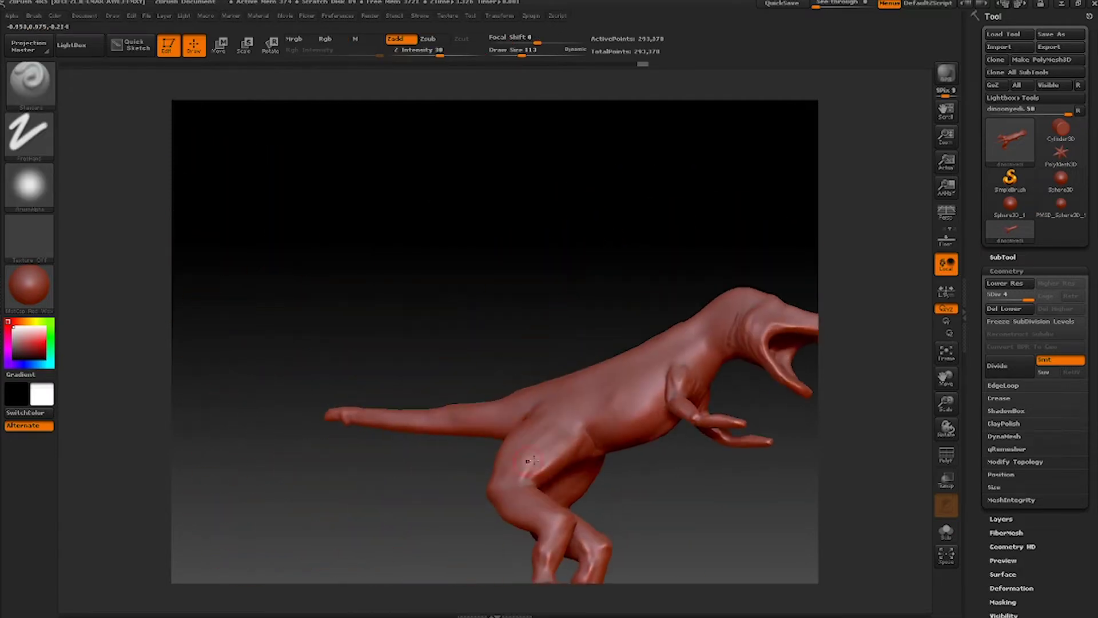
left_click_drag(950, 385, 840, 222)
left_click_drag(574, 410, 595, 404)
left_click_drag(793, 146, 761, 192)
left_click_drag(218, 319, 630, 417)
Set the draw size to 39, raise it to 47, and sculpt the first toe ridges on the foot
left_click_drag(946, 403, 96, 175)
left_click(510, 52)
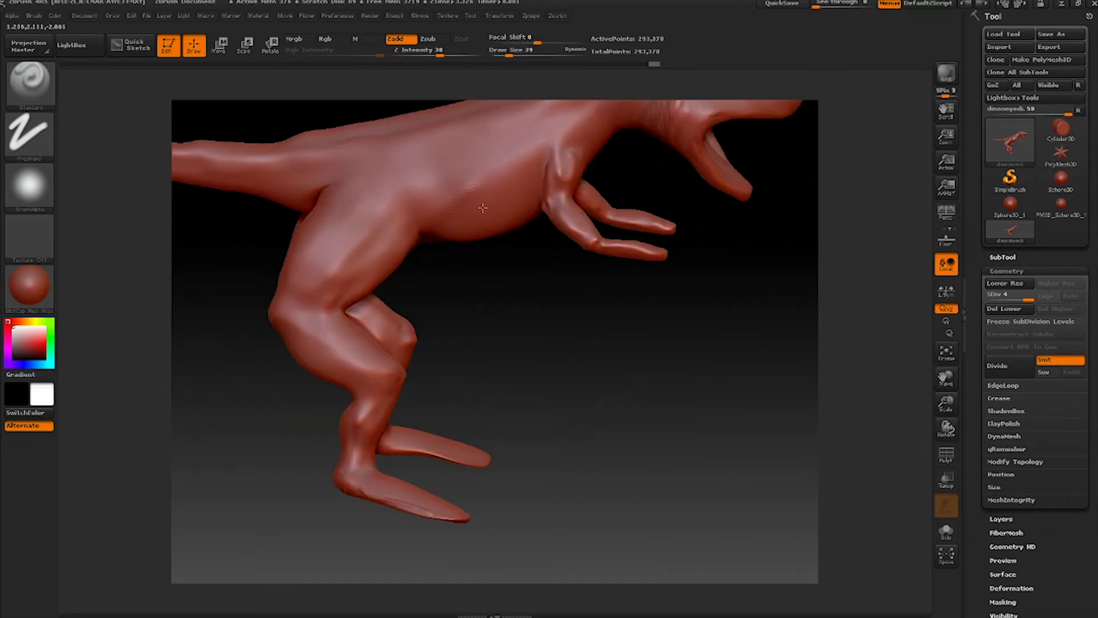
key("bracketright")
key("bracketright")
left_click_drag(946, 429, 801, 486)
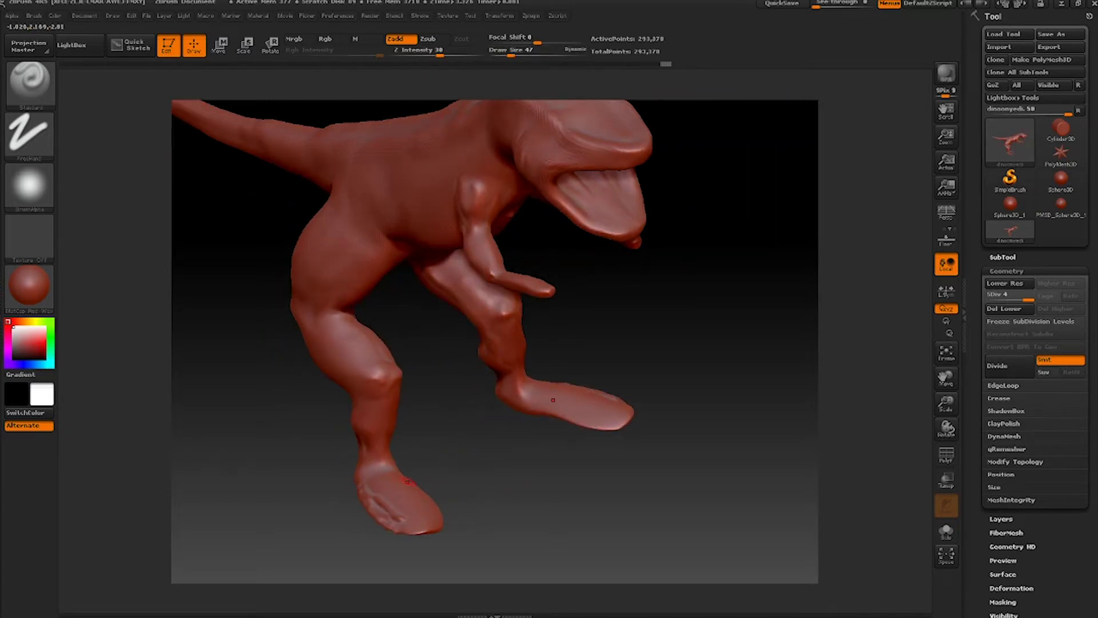
left_click_drag(552, 399, 611, 421)
Set the draw size to 93 and sculpt long toe ridges from the ankle to the tip of the foot
left_click(518, 52)
mouse_move(422, 498)
left_mouse_down()
mouse_move(433, 510)
mouse_move(393, 525)
left_mouse_up()
left_click_drag(379, 483, 394, 501)
left_click_drag(424, 452, 475, 482)
left_click_drag(347, 457, 371, 489)
left_click_drag(478, 443, 394, 515)
left_click_drag(408, 477, 440, 516)
left_click_drag(387, 485, 395, 507)
left_click_drag(369, 465, 394, 507)
mouse_move(405, 467)
left_mouse_down()
mouse_move(434, 501)
mouse_move(404, 524)
left_mouse_up()
left_click_drag(483, 529, 549, 495)
left_click_drag(353, 480, 394, 535)
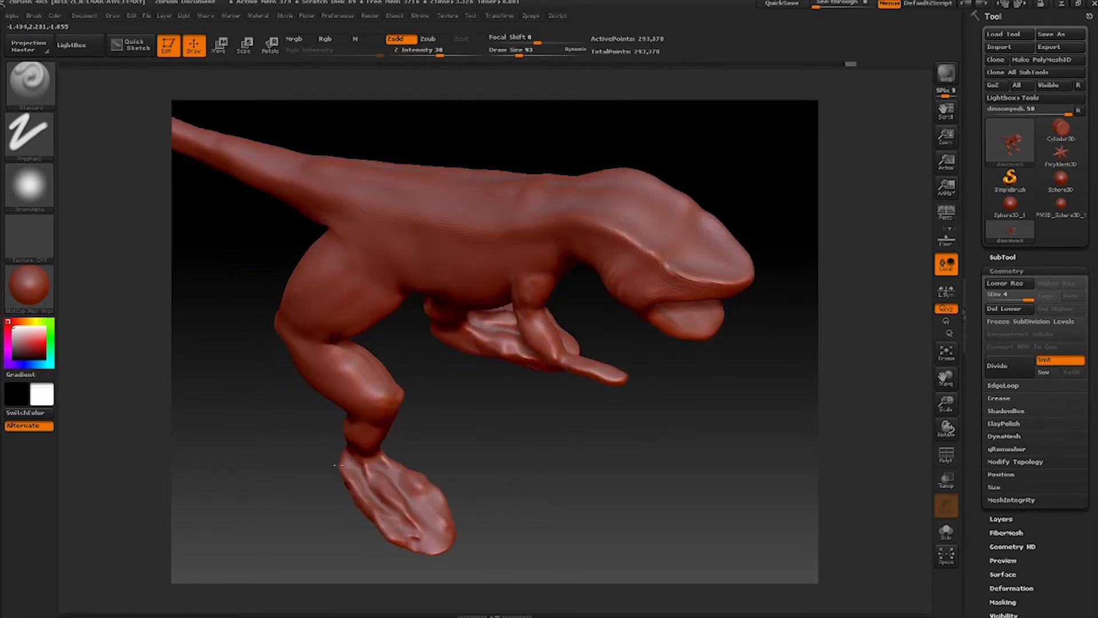
Sculpt the outer edge and heel of the foot and smooth its side
mouse_move(274, 480)
left_mouse_down()
mouse_move(338, 466)
mouse_move(365, 477)
left_mouse_up()
left_click_drag(330, 467, 361, 505)
mouse_move(269, 481)
left_mouse_down()
mouse_move(338, 503)
mouse_move(349, 524)
left_mouse_up()
mouse_move(324, 457)
left_mouse_down()
mouse_move(348, 474)
mouse_move(361, 468)
mouse_move(252, 483)
mouse_move(458, 475)
left_mouse_up()
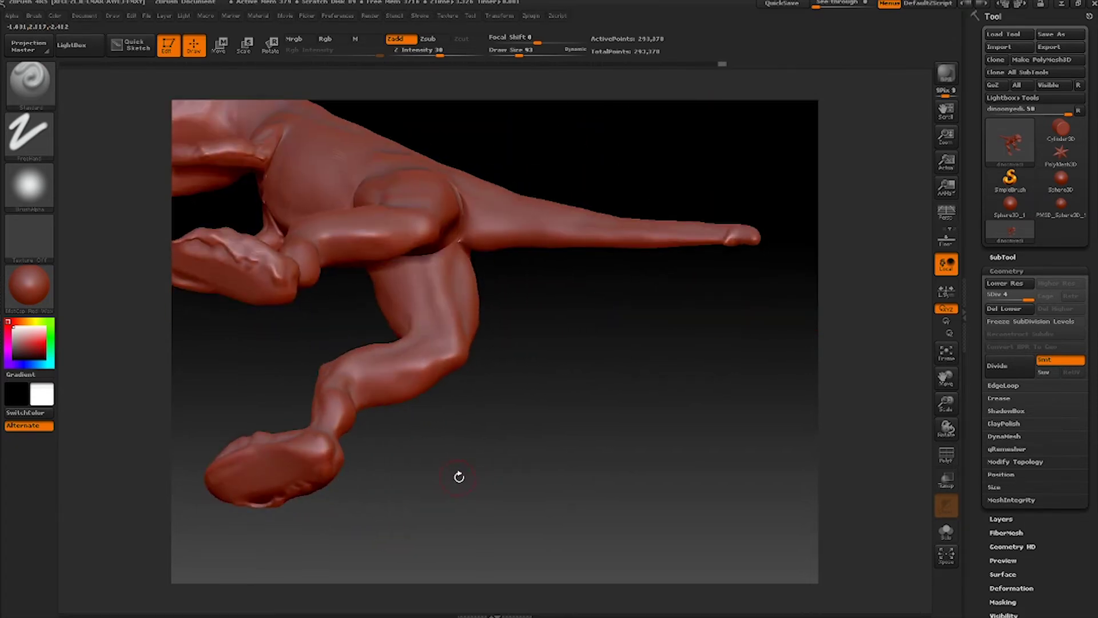
left_click_drag(343, 493, 302, 490, "shift")
left_click_drag(220, 470, 345, 472)
left_click_drag(477, 412, 473, 466)
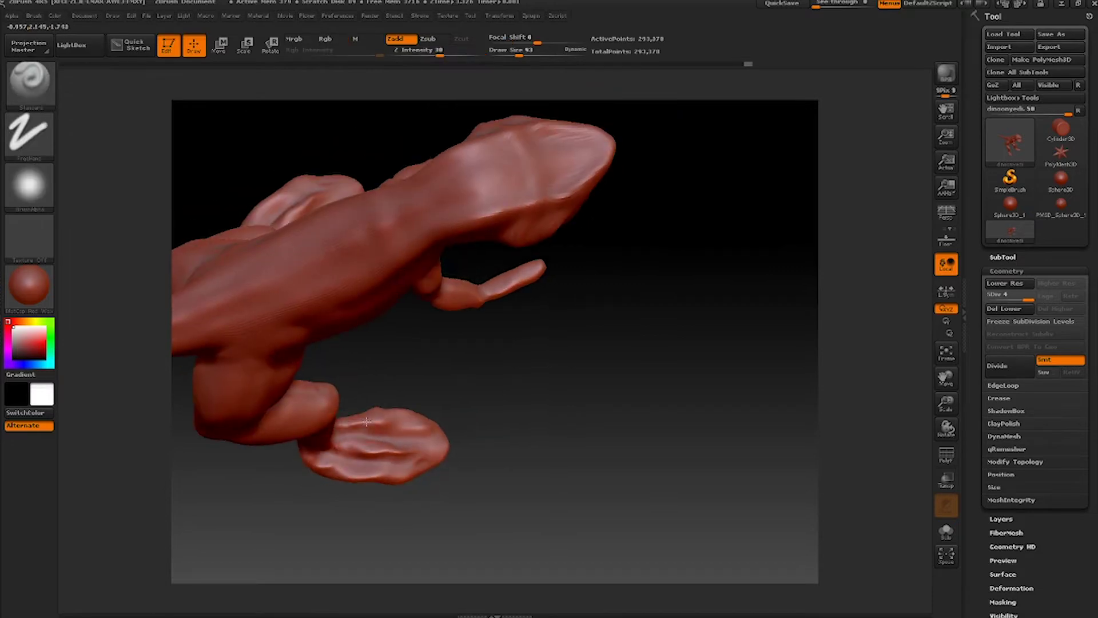
Add ridges on top of the foot near the ankle and smooth its rear edge
left_click_drag(345, 426, 375, 423)
mouse_move(343, 452)
left_mouse_down()
mouse_move(389, 443)
mouse_move(329, 468)
left_mouse_up()
left_click_drag(343, 473, 317, 475, "shift")
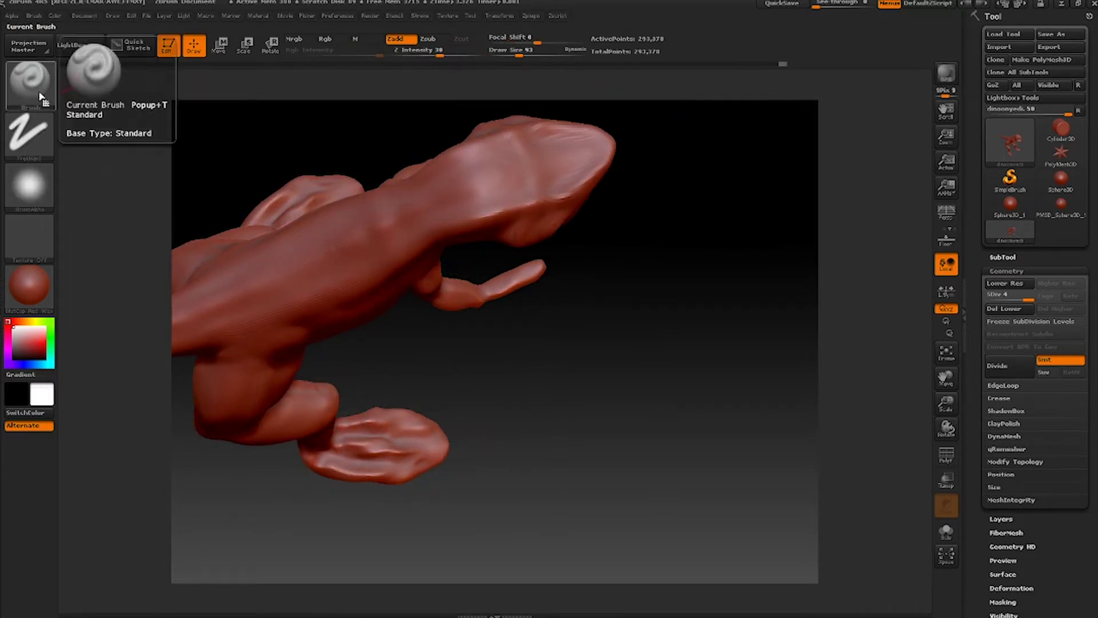
Switch to the Move brush with a draw size of about 105 and reshape the front edge of the foot
left_click(29, 80)
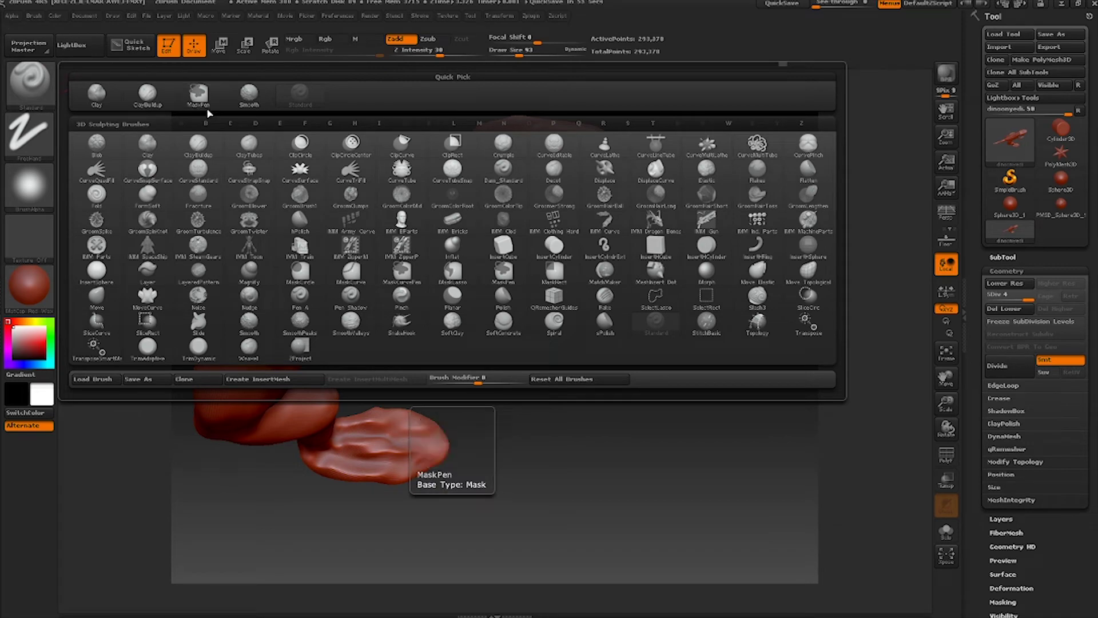
left_click(96, 298)
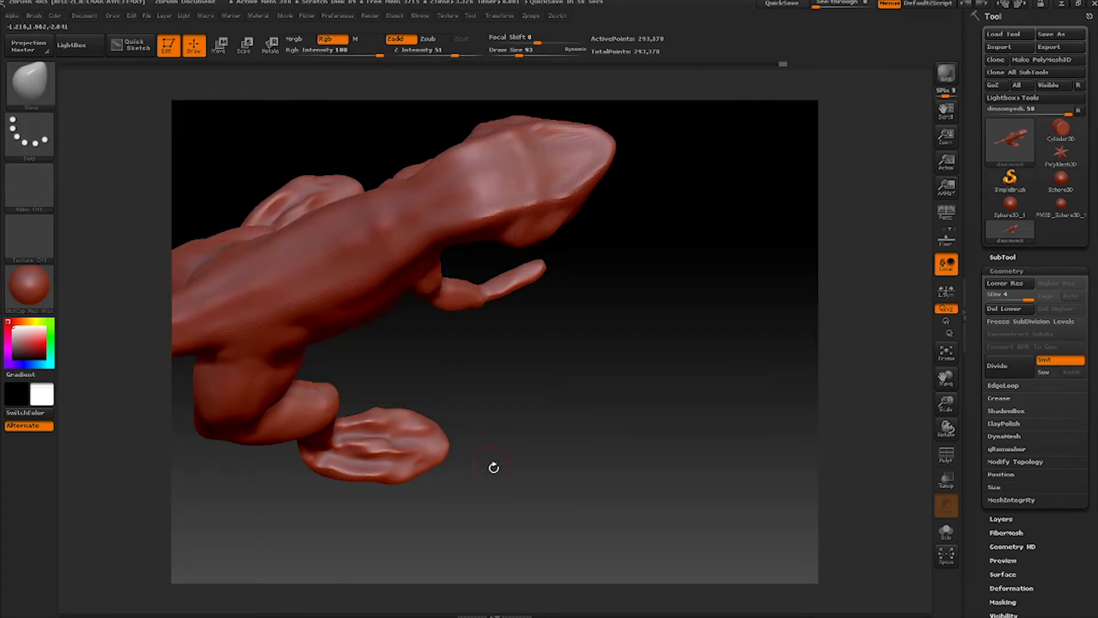
left_click(522, 52)
mouse_move(417, 485)
left_mouse_down()
mouse_move(384, 295)
mouse_move(424, 468)
mouse_move(552, 505)
mouse_move(451, 438)
mouse_move(404, 441)
mouse_move(443, 431)
mouse_move(492, 440)
mouse_move(457, 446)
left_mouse_up()
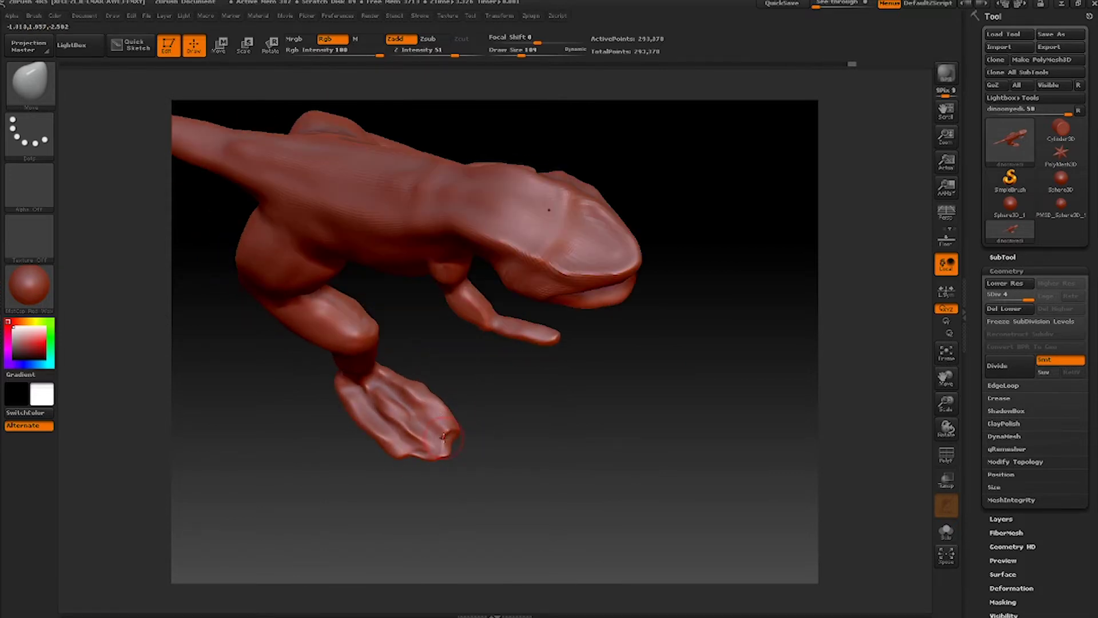
Soften the toe ridges across the top of the foot with the Smooth brush
key("shift")
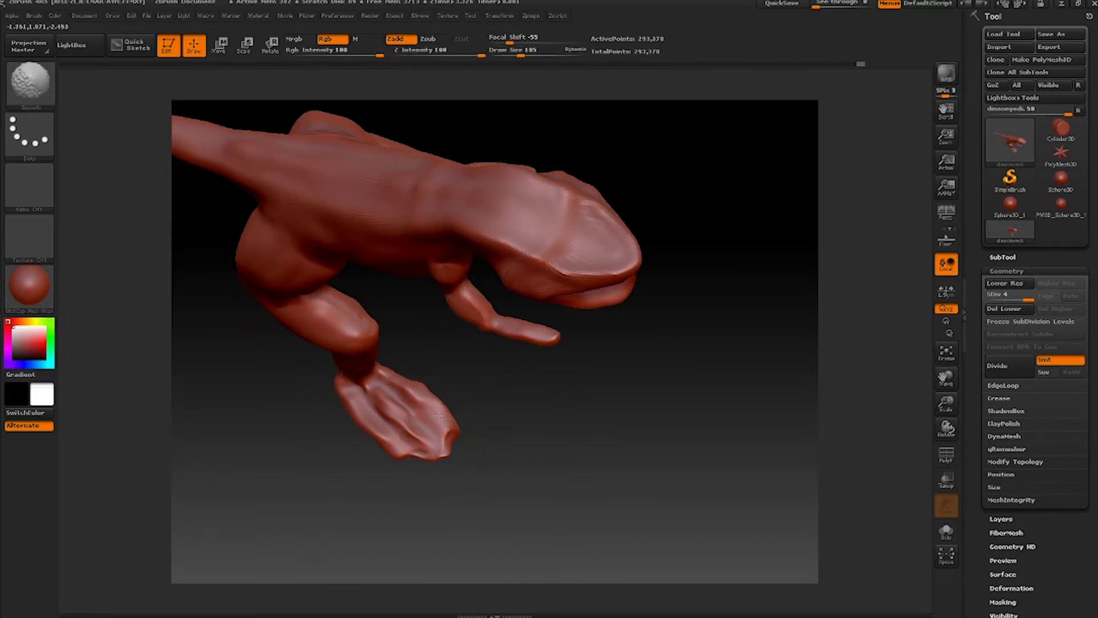
left_click_drag(379, 403, 416, 436, "shift")
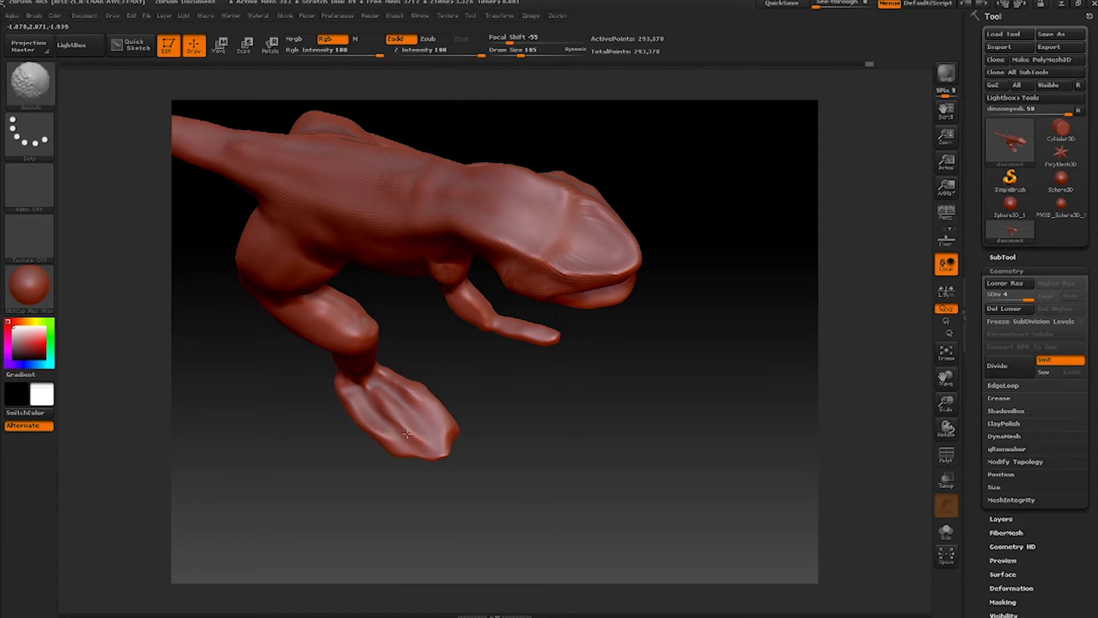
mouse_move(494, 480)
left_mouse_down()
mouse_move(505, 435)
mouse_move(494, 450)
mouse_move(421, 453)
mouse_move(412, 370)
left_mouse_up()
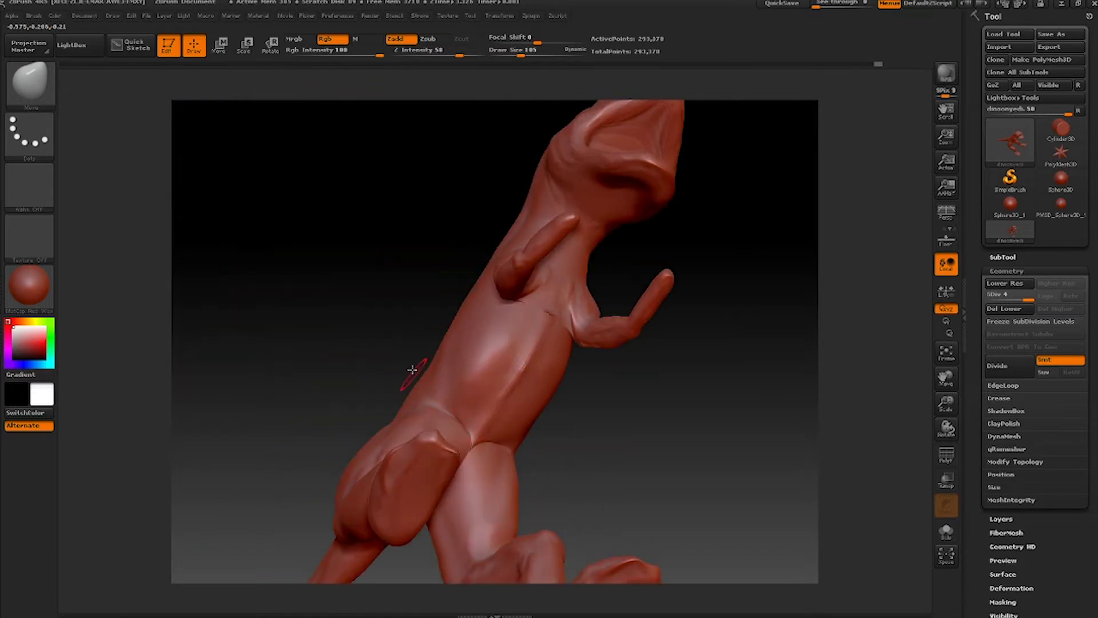
left_click_drag(441, 452, 527, 429)
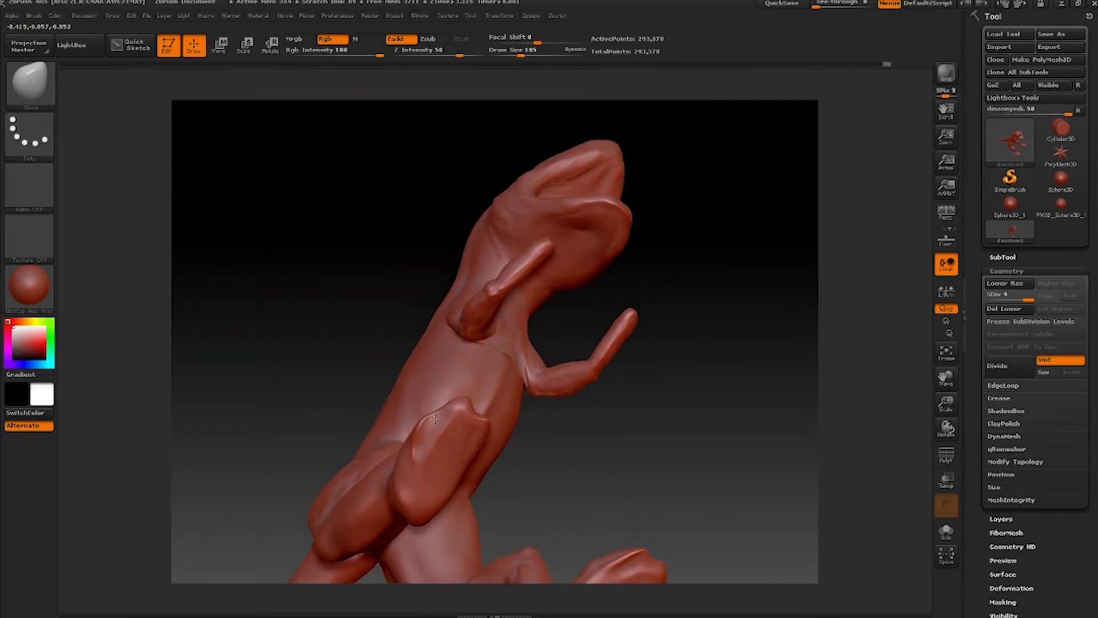
Reshape the sole and toe edges of the foot with the Move brush, enlarging the draw size to about 175
left_click_drag(434, 419, 494, 421)
left_click_drag(444, 370, 589, 405)
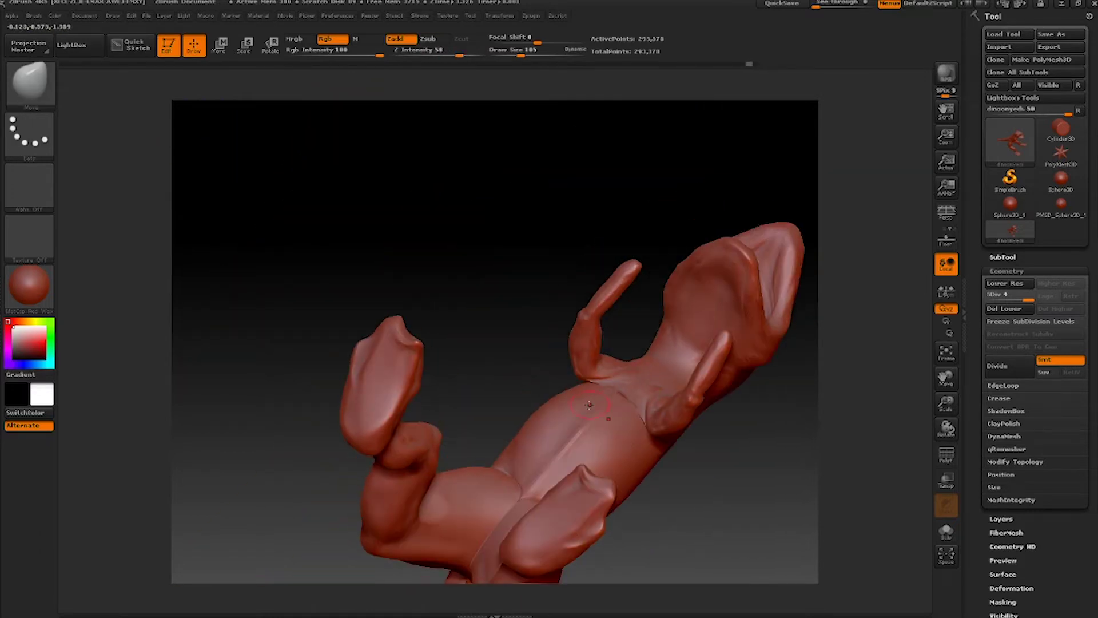
mouse_move(406, 340)
left_mouse_down()
mouse_move(493, 446)
mouse_move(397, 378)
mouse_move(338, 432)
mouse_move(355, 340)
mouse_move(418, 343)
left_mouse_up()
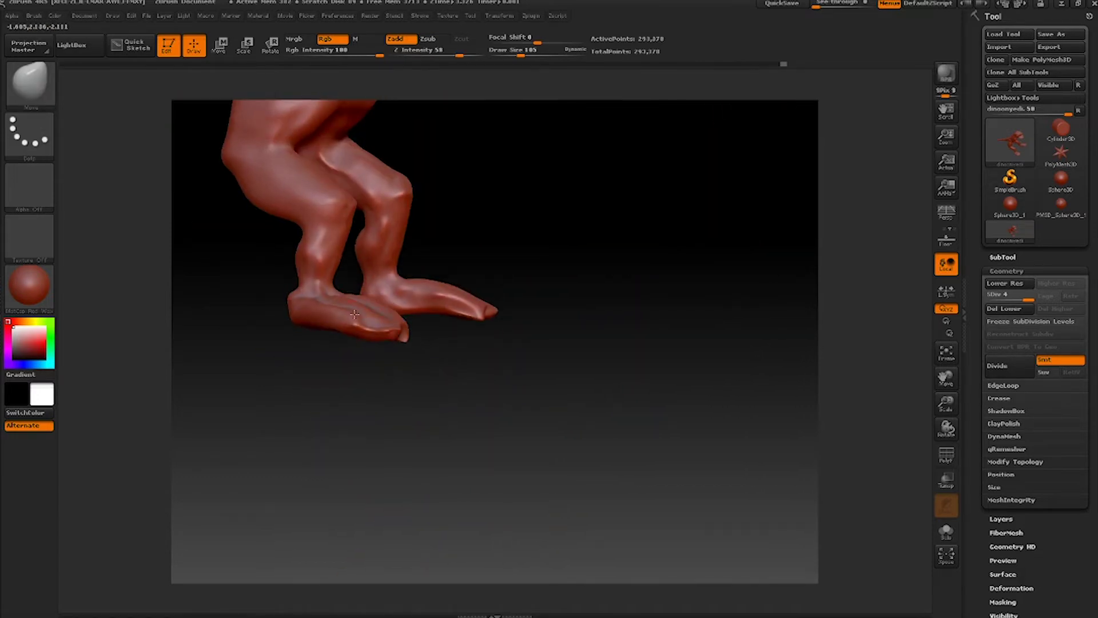
left_click_drag(332, 340, 451, 215)
left_click(529, 52)
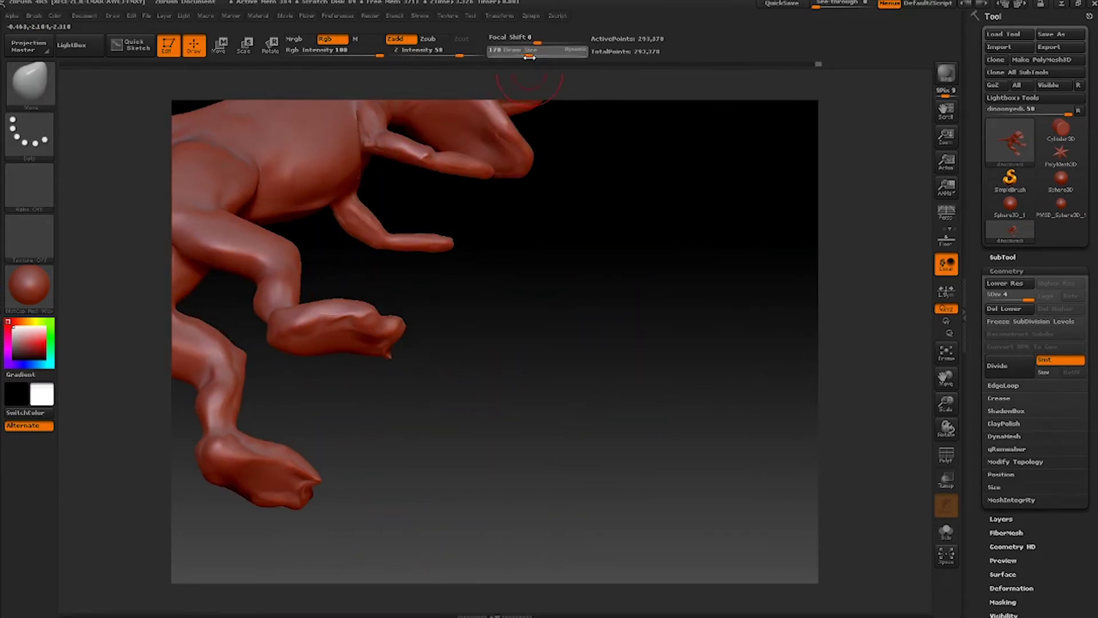
mouse_move(301, 336)
left_mouse_down()
mouse_move(286, 345)
mouse_move(334, 367)
mouse_move(307, 374)
mouse_move(332, 341)
mouse_move(281, 350)
left_mouse_up()
Set the Move brush's stroke to FreeHand with a soft round alpha for shaping the front of the foot
left_click(28, 136)
left_click(194, 150)
left_click(29, 186)
left_click(299, 197)
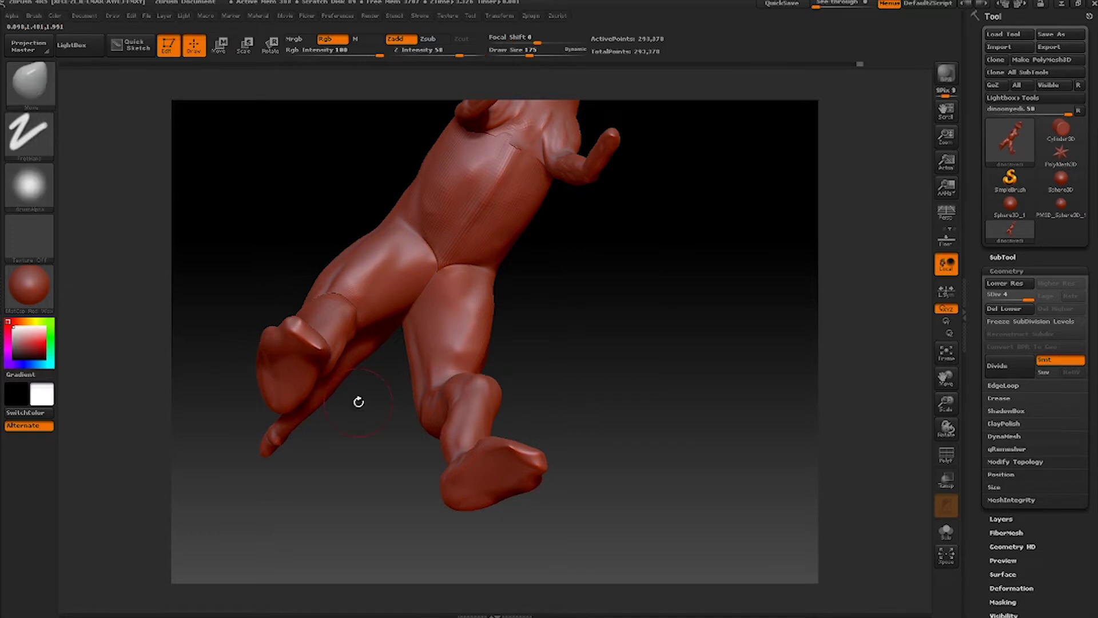
left_click_drag(359, 403, 294, 322)
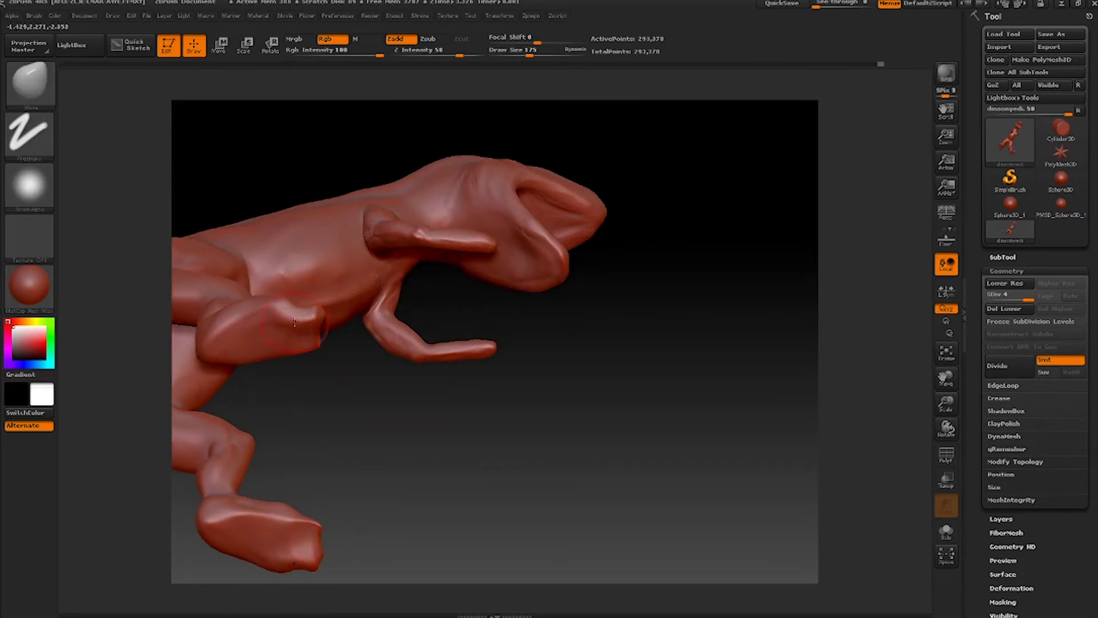
Reduce the draw size to 82 and pull the front of the foot out into separate toe tips
left_click(517, 52)
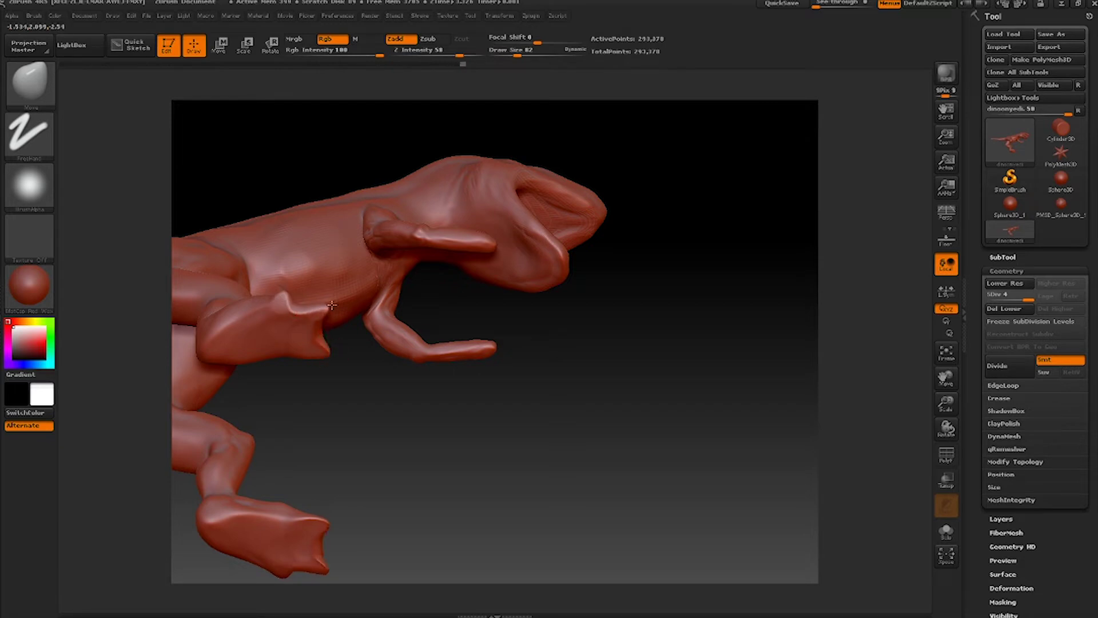
mouse_move(331, 305)
left_mouse_down()
mouse_move(400, 380)
mouse_move(380, 299)
mouse_move(298, 302)
mouse_move(347, 298)
left_mouse_up()
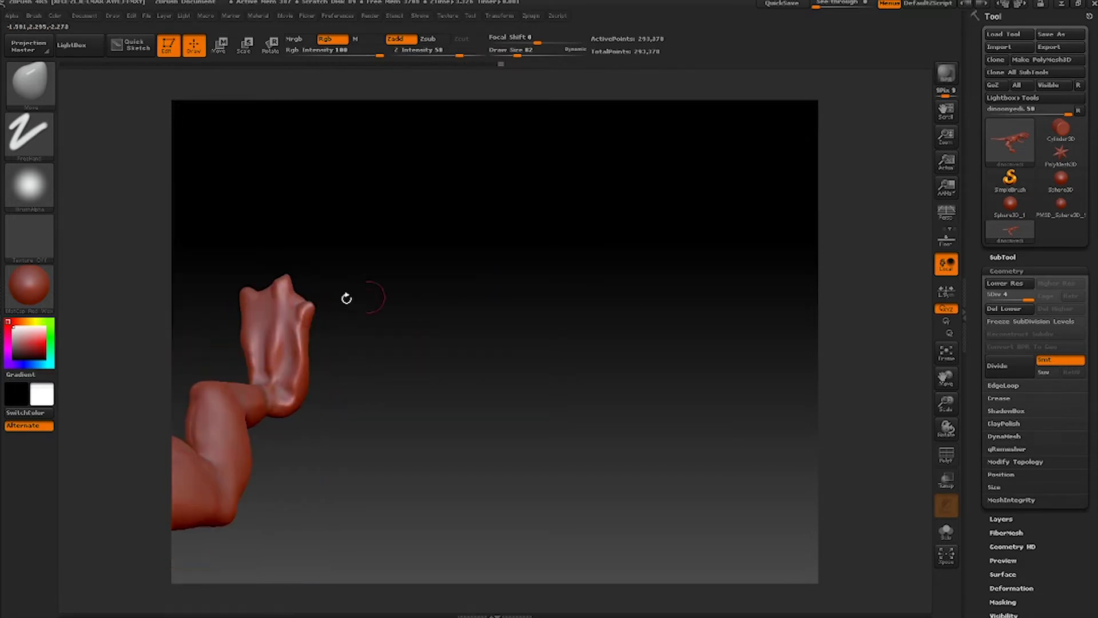
mouse_move(283, 271)
left_mouse_down()
mouse_move(354, 267)
mouse_move(295, 275)
left_mouse_up()
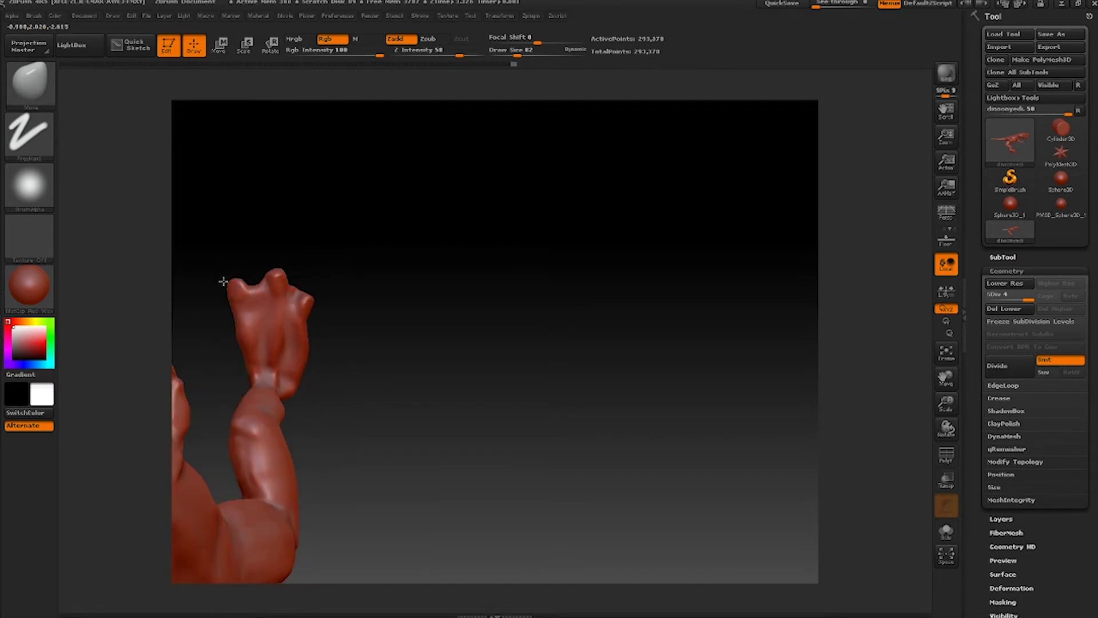
left_click_drag(223, 281, 235, 274)
left_click_drag(318, 297, 323, 265)
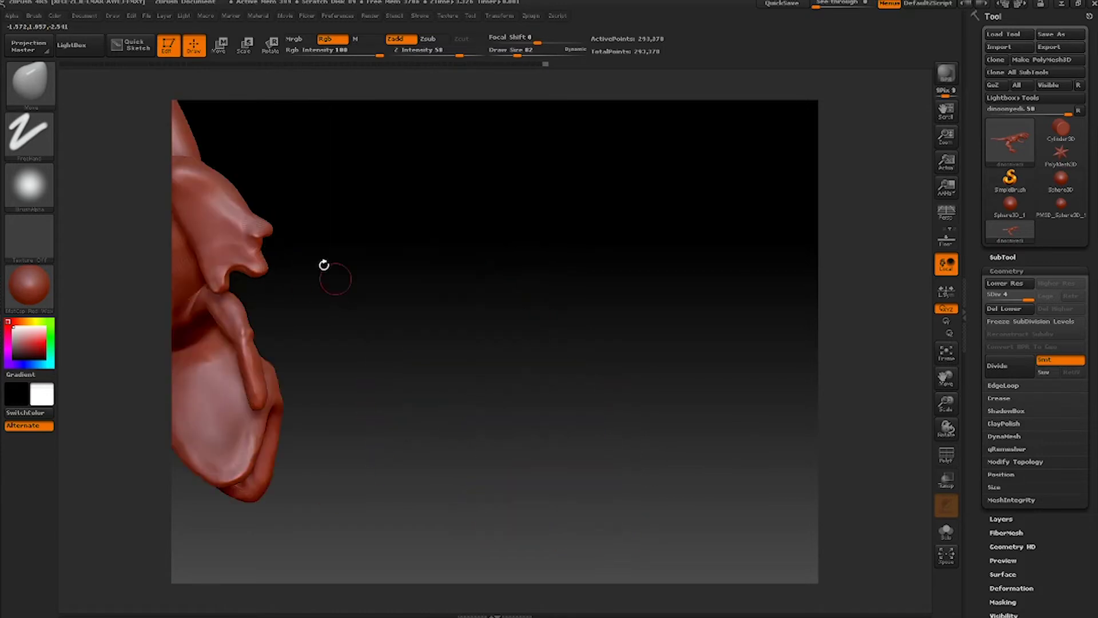
left_click_drag(277, 232, 386, 314)
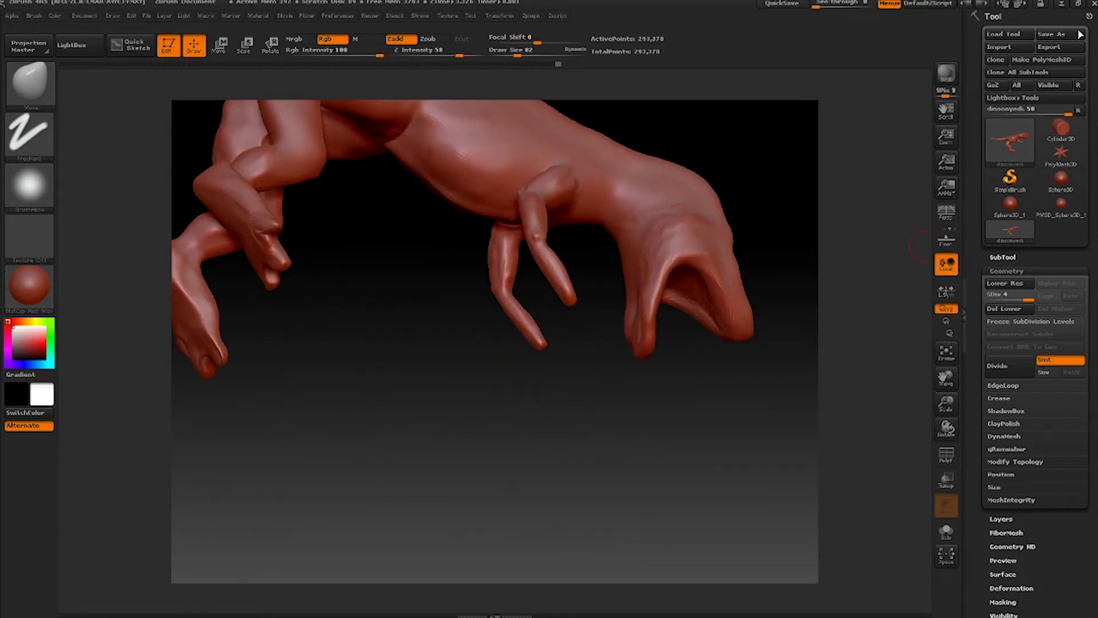
Save the tool under the file name dinoonsekiz
key("ctrl+s")
key("BackSpace")
key("BackSpace")
type("sekiz")
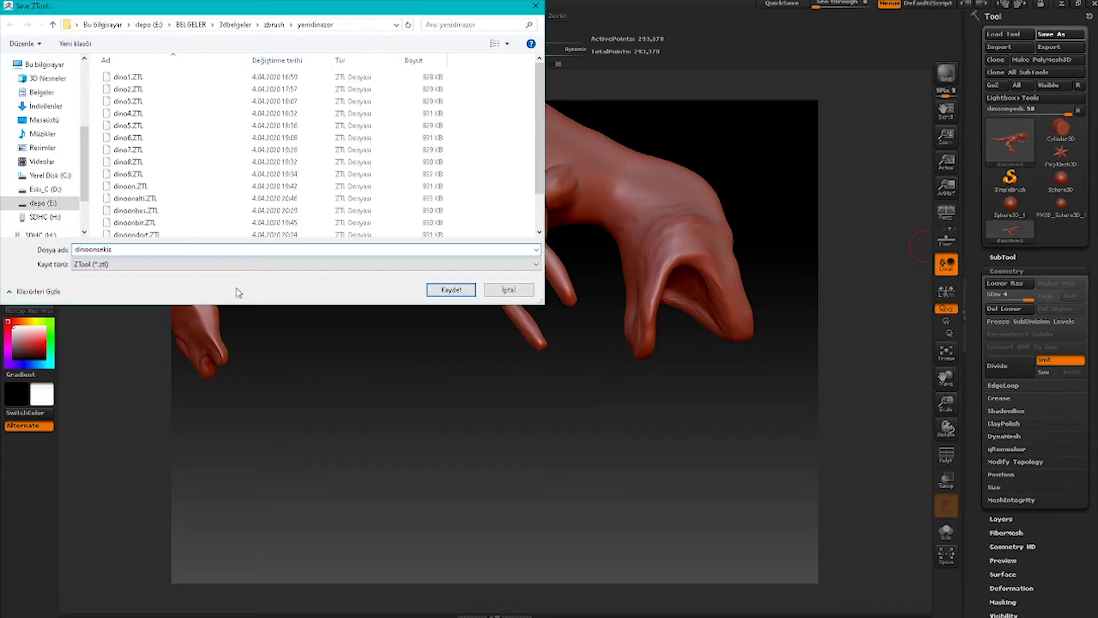
key("Return")
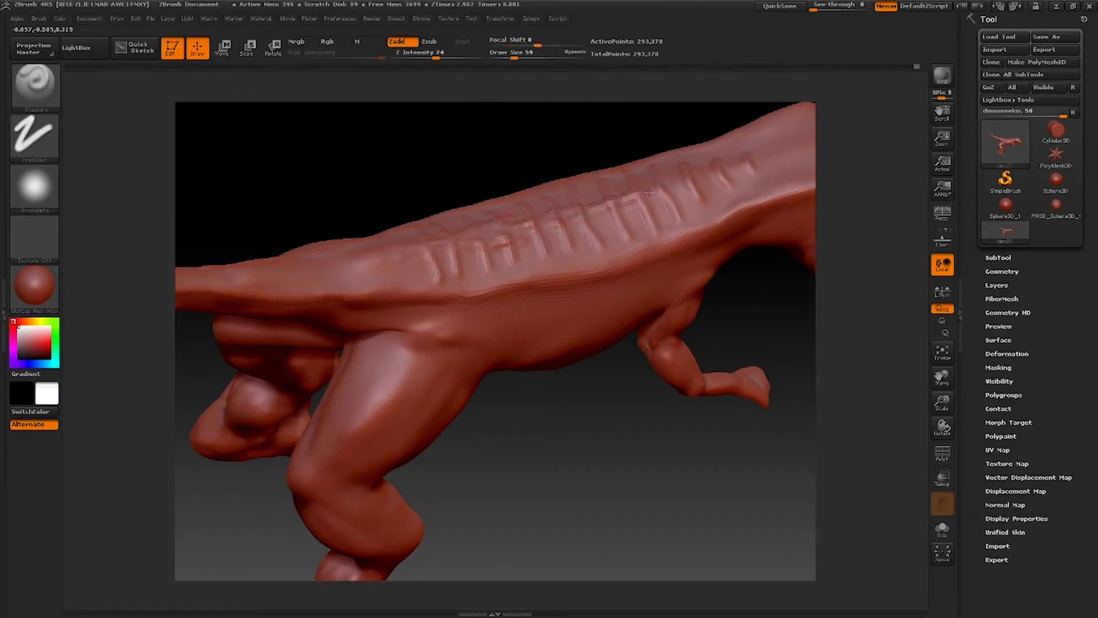
Smooth the ridges along the back and sculpt a brow ridge on the head with the Standard brush at draw size 45
key("shift")
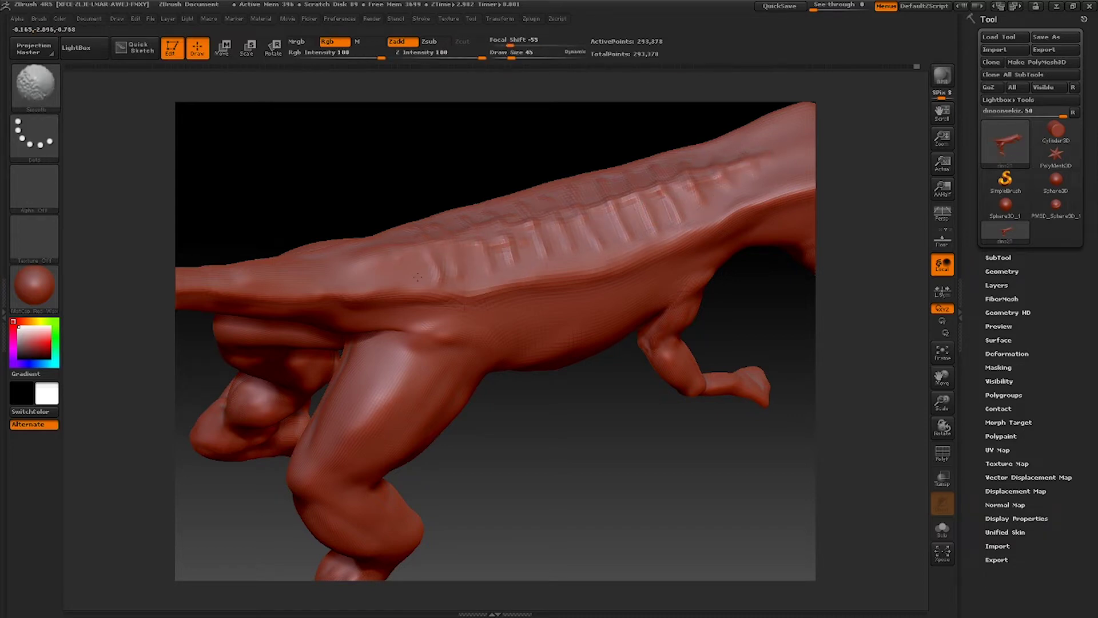
mouse_move(386, 150)
left_mouse_down()
mouse_move(372, 174)
mouse_move(393, 202)
mouse_move(433, 170)
left_mouse_up()
left_click(935, 345)
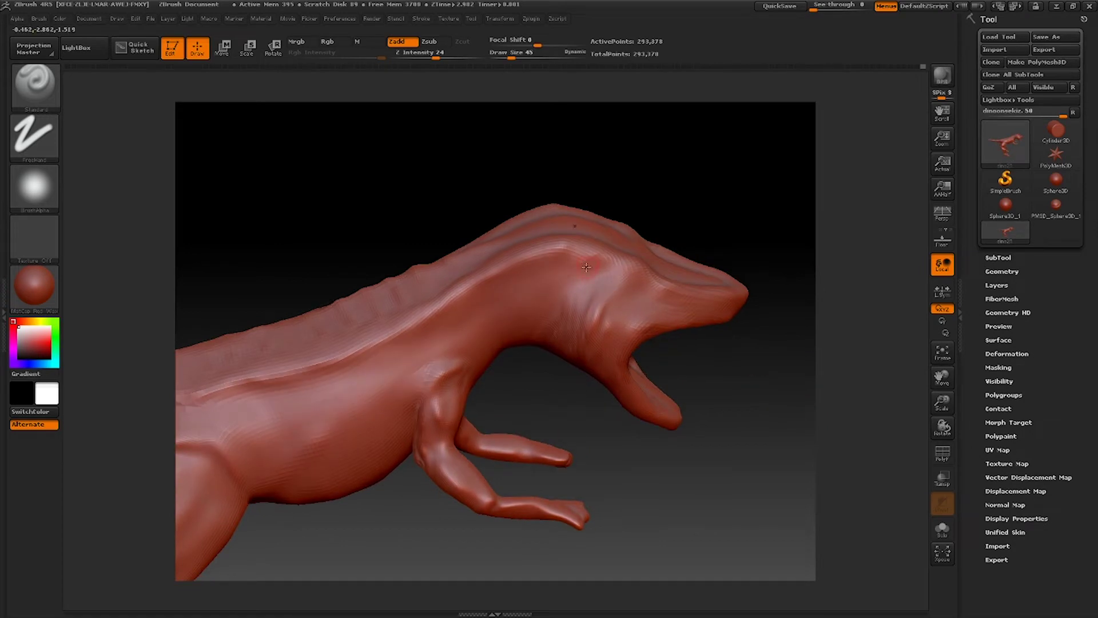
mouse_move(782, 376)
left_mouse_down()
mouse_move(740, 380)
mouse_move(761, 377)
left_mouse_up()
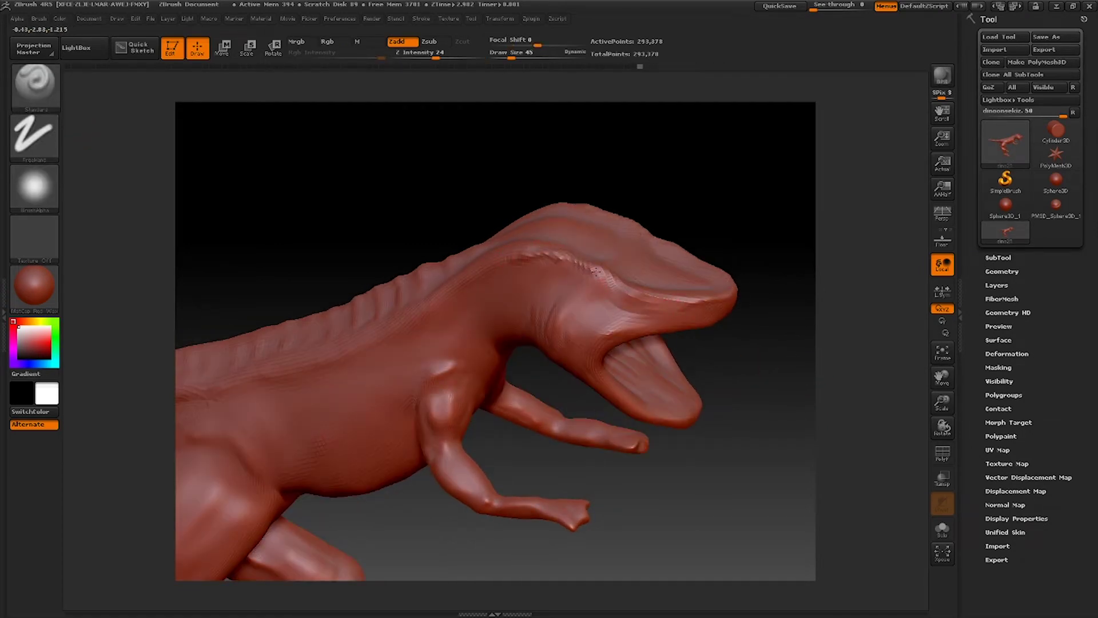
left_click_drag(726, 365, 696, 373)
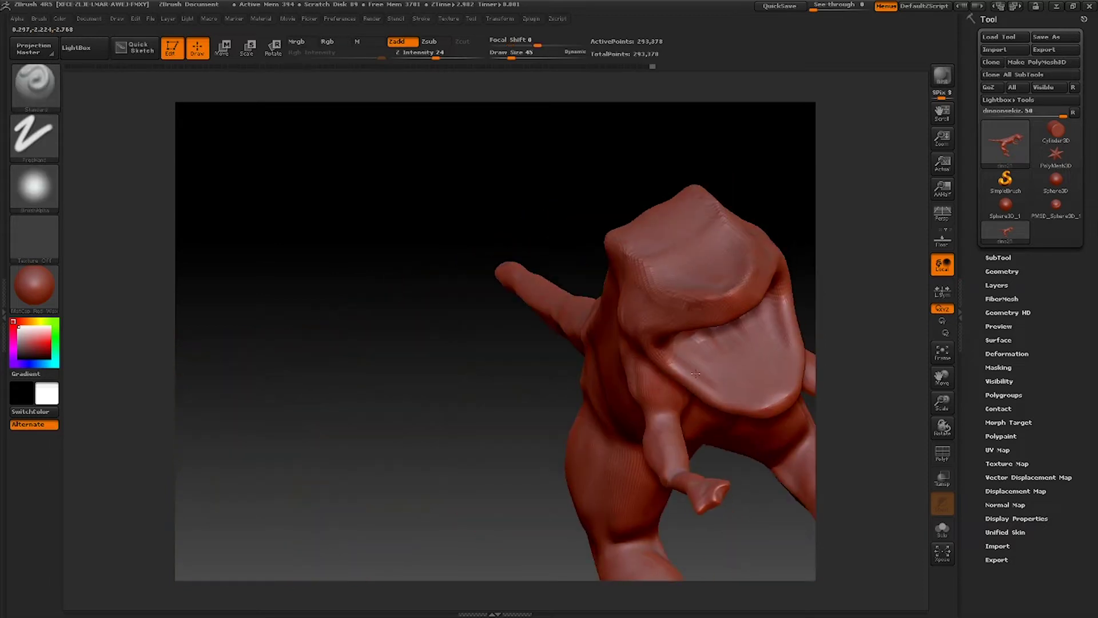
Switch to the Move brush and reshape the head and snout, using draw sizes of 197 and 97
left_click(35, 93)
left_click(443, 128)
left_click(532, 55)
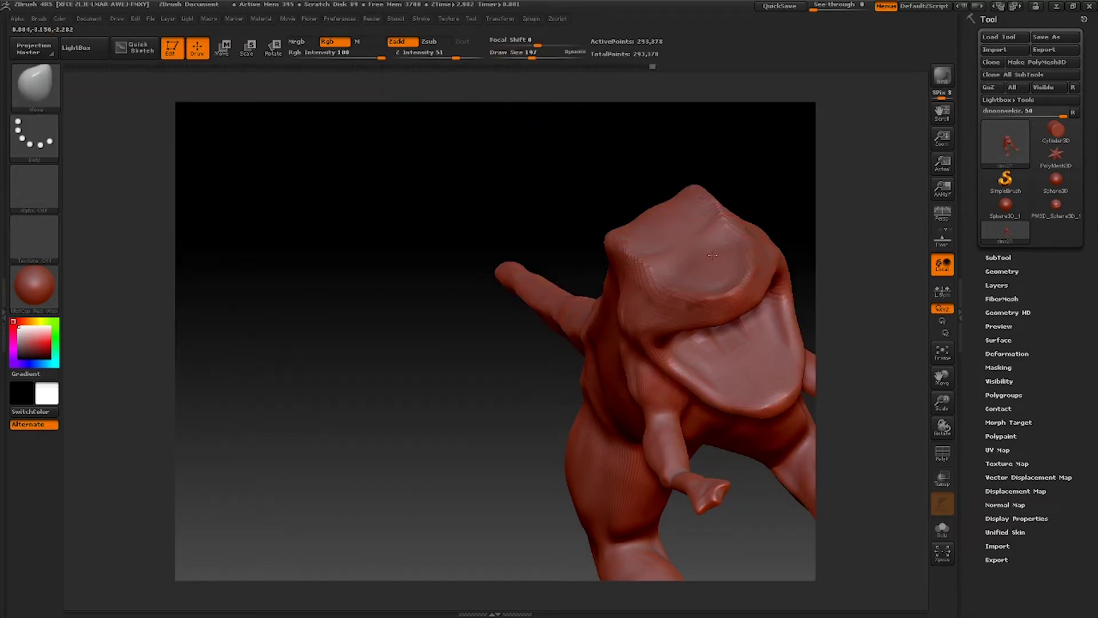
left_click_drag(309, 292, 378, 246)
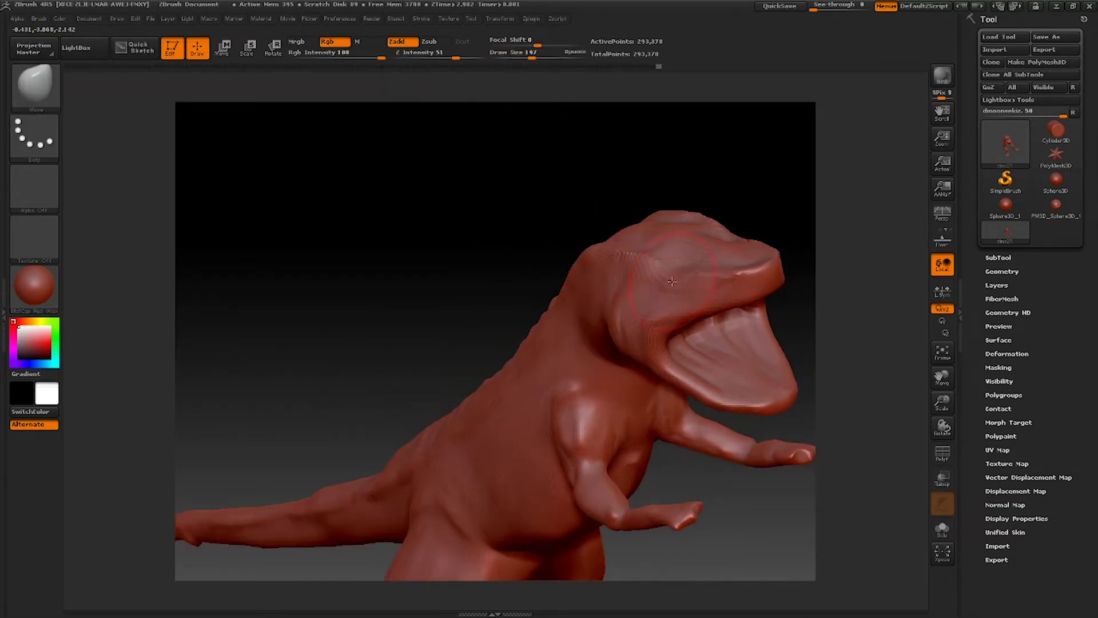
left_click(519, 56)
left_click_drag(418, 286, 375, 289)
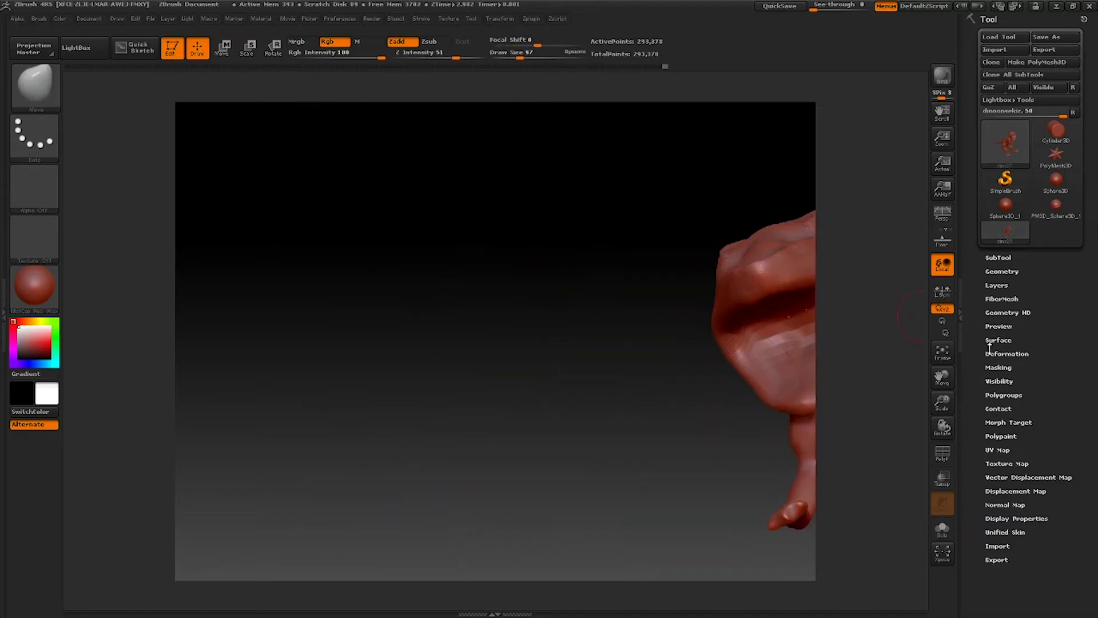
mouse_move(942, 377)
left_mouse_down()
mouse_move(829, 383)
mouse_move(844, 401)
left_mouse_up()
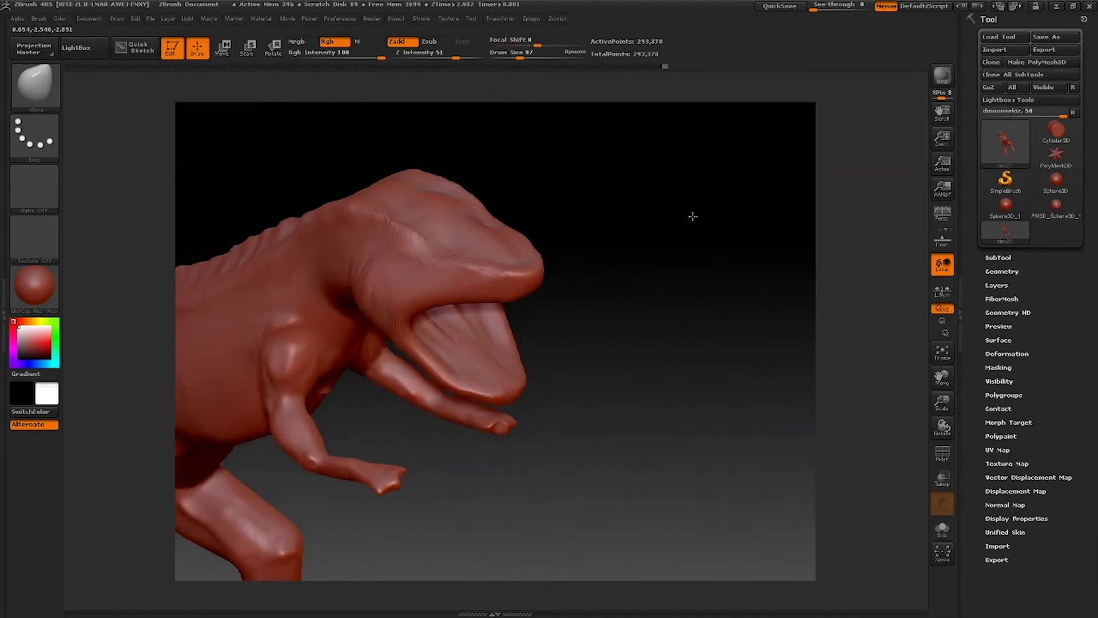
Sculpt skin folds on the neck behind the jaw with the Standard brush at draw size 32 and soften them
left_click(42, 87)
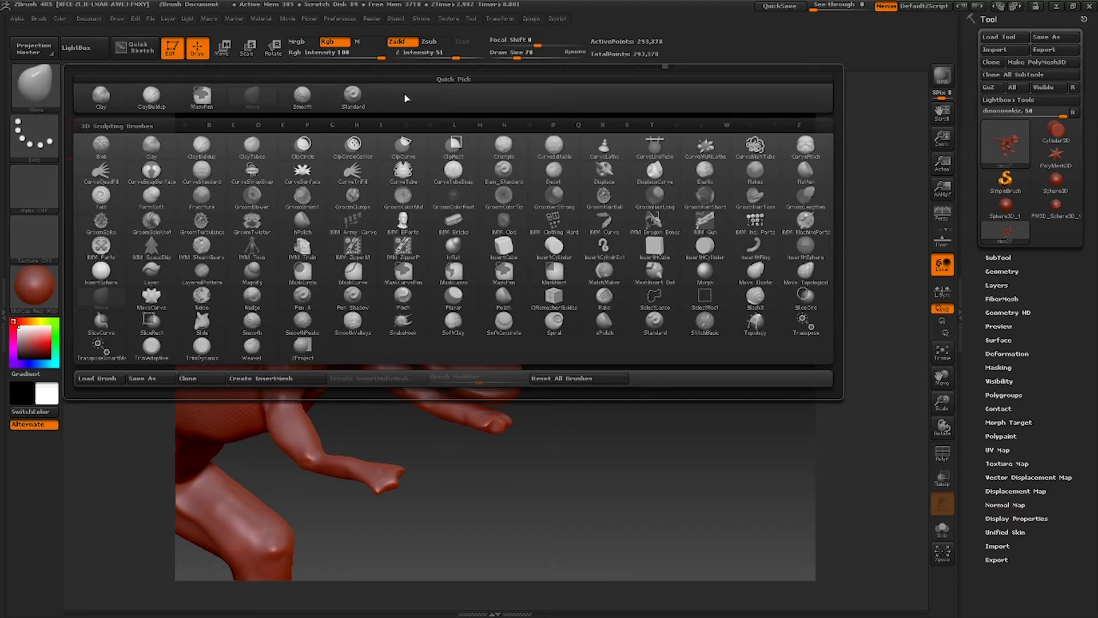
left_click(353, 95)
mouse_move(662, 277)
left_mouse_down()
mouse_move(657, 311)
mouse_move(667, 311)
left_mouse_up()
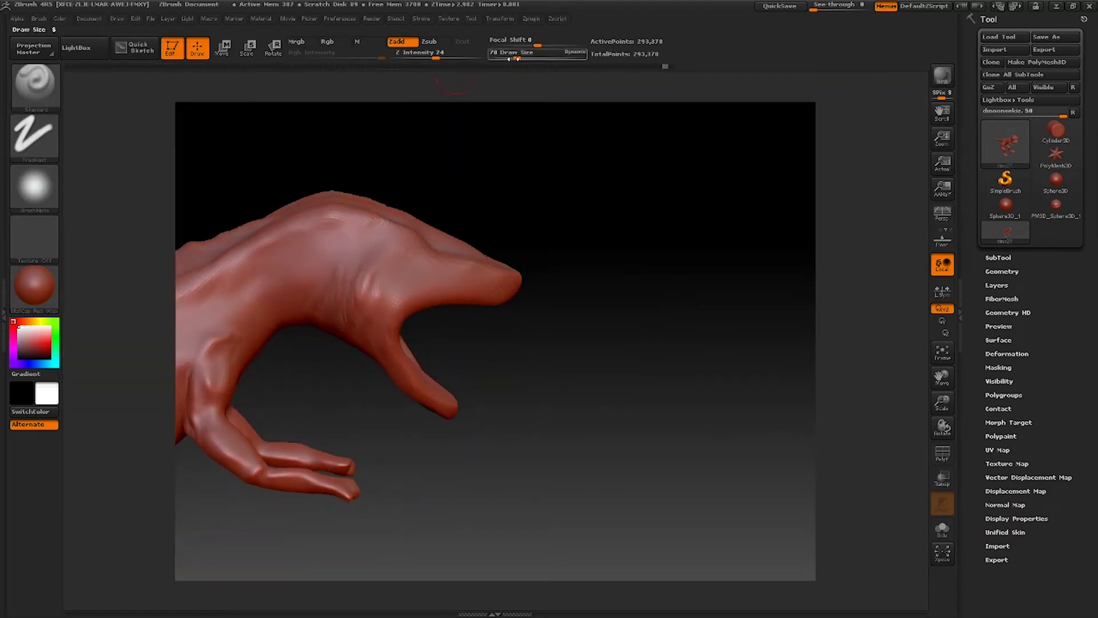
left_click_drag(518, 59, 504, 58)
left_click_drag(359, 267, 346, 319)
left_click_drag(504, 58, 508, 58)
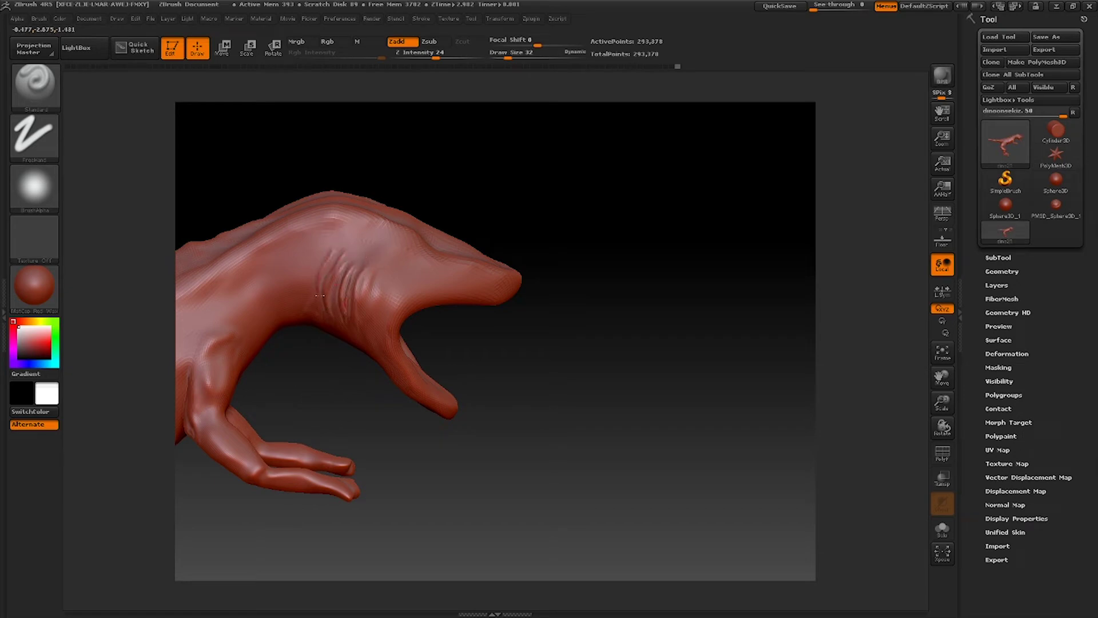
key("shift")
mouse_move(351, 279)
left_mouse_down()
mouse_move(483, 327)
mouse_move(709, 325)
left_mouse_up()
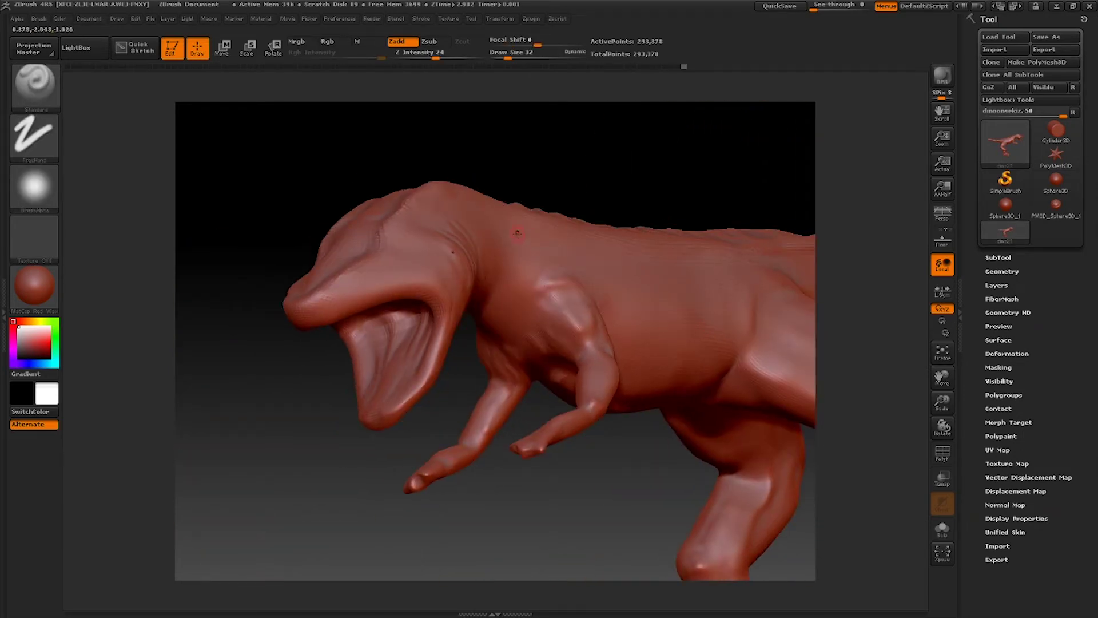
Add creases at the base of the neck and behind the arm, blending them with the Smooth brush
key("shift")
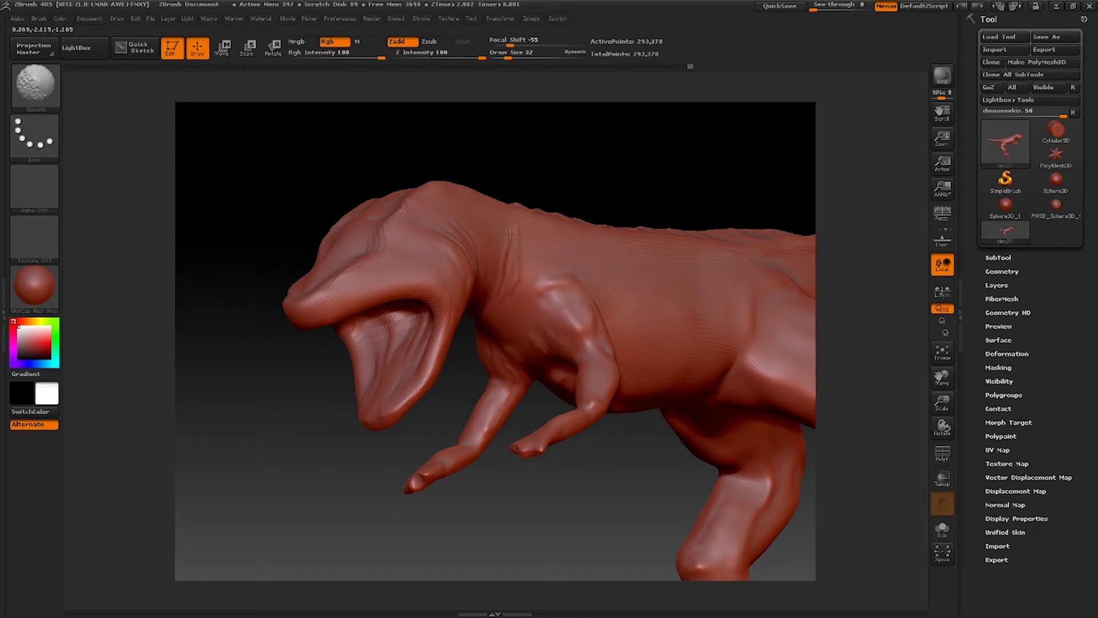
mouse_move(510, 234)
left_mouse_down()
mouse_move(601, 152)
mouse_move(337, 351)
left_mouse_up()
key("shift")
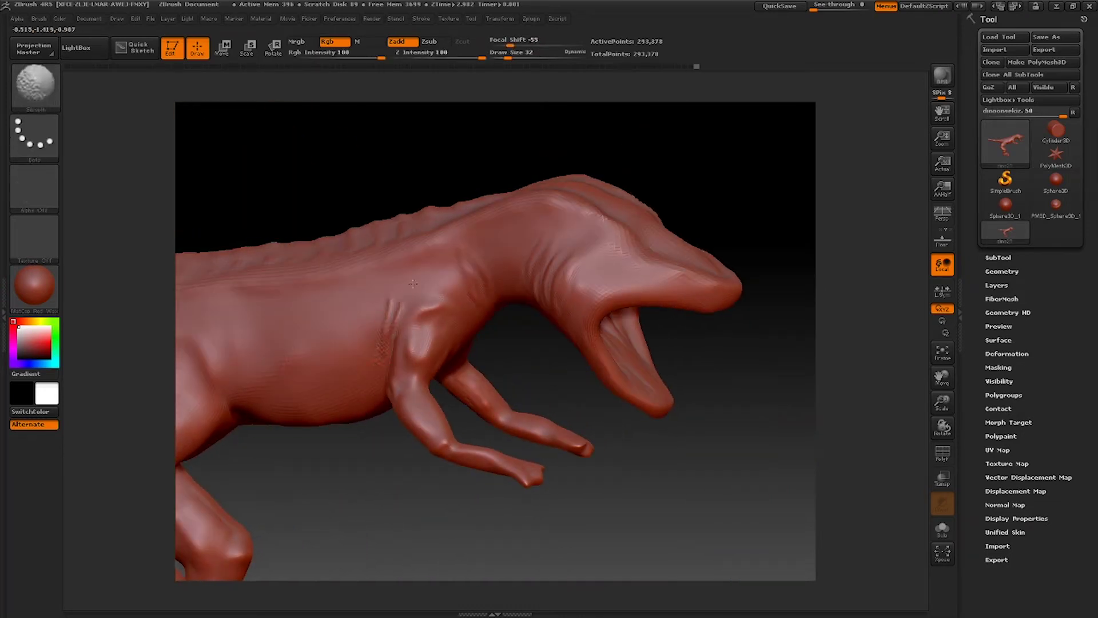
left_click_drag(420, 506, 355, 512)
Sculpt diagonal creases across the flank behind the arm and soften them with the Smooth brush
left_click_drag(276, 383, 338, 312)
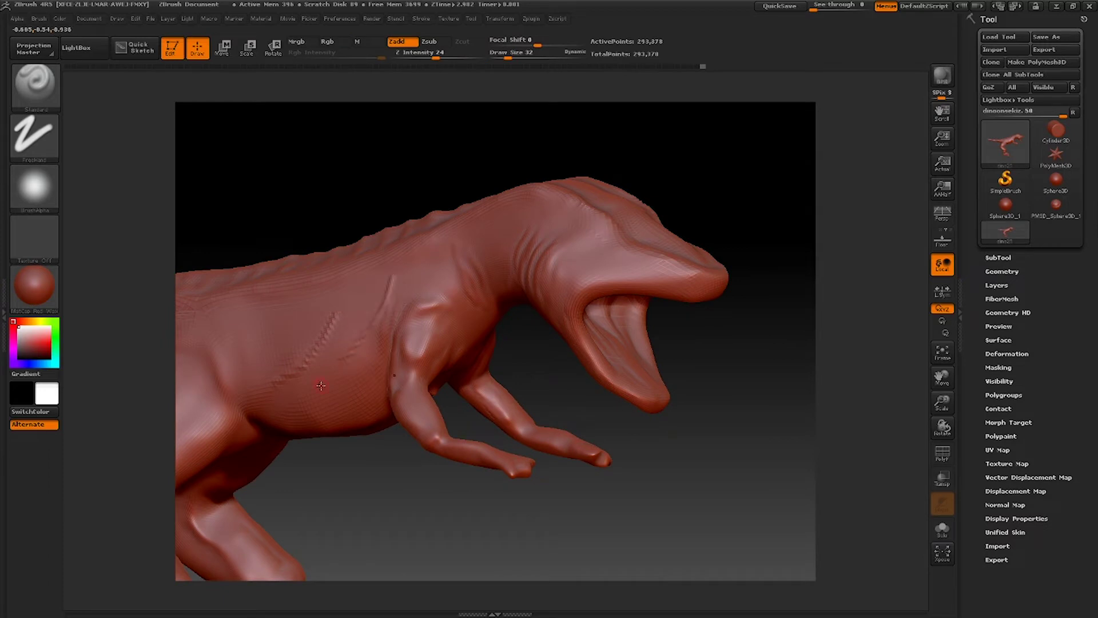
mouse_move(292, 375)
left_mouse_down("shift")
mouse_move(332, 323)
mouse_move(392, 285)
left_mouse_up("shift")
left_click_drag(455, 520, 409, 486)
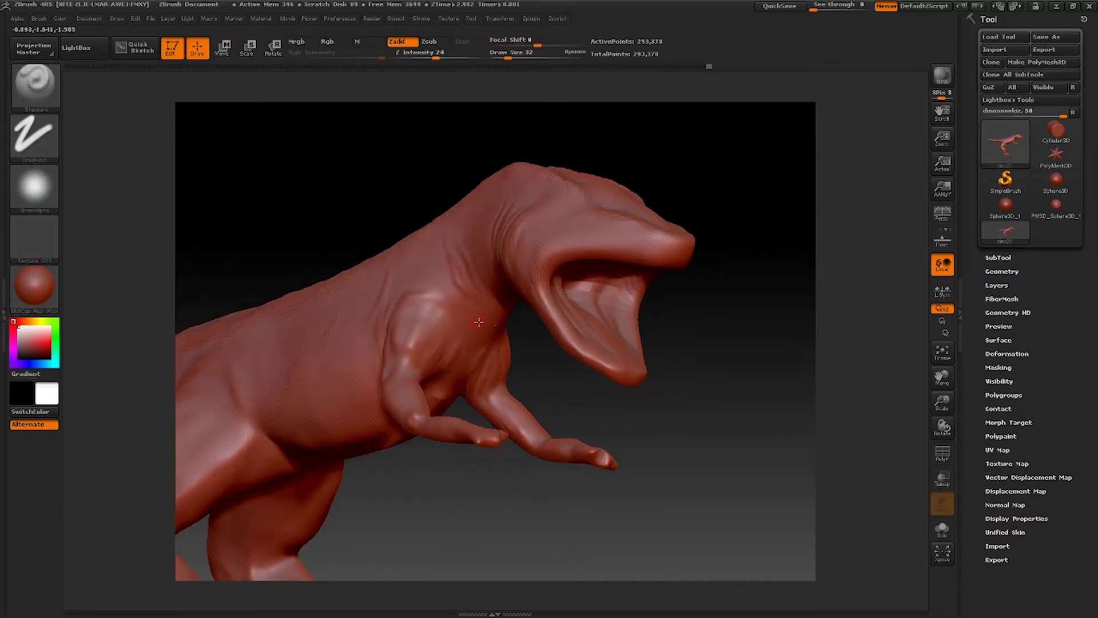
Smooth the folds on the chest and add creases to the lower flank near the thigh
key("shift")
left_click_drag(549, 389, 632, 403)
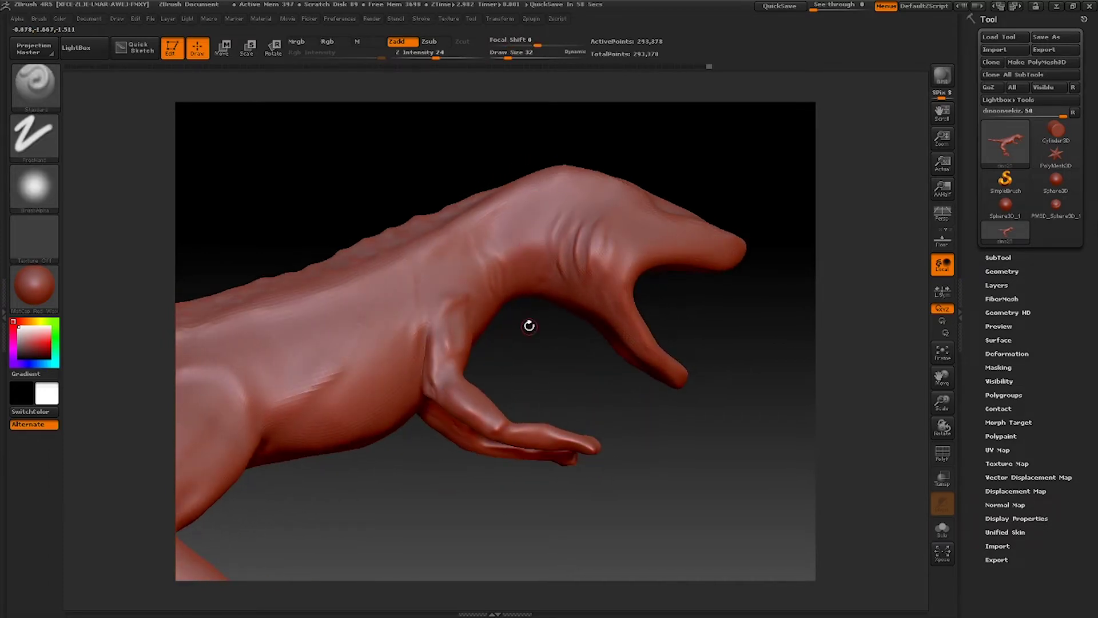
left_click_drag(529, 326, 484, 446, "alt")
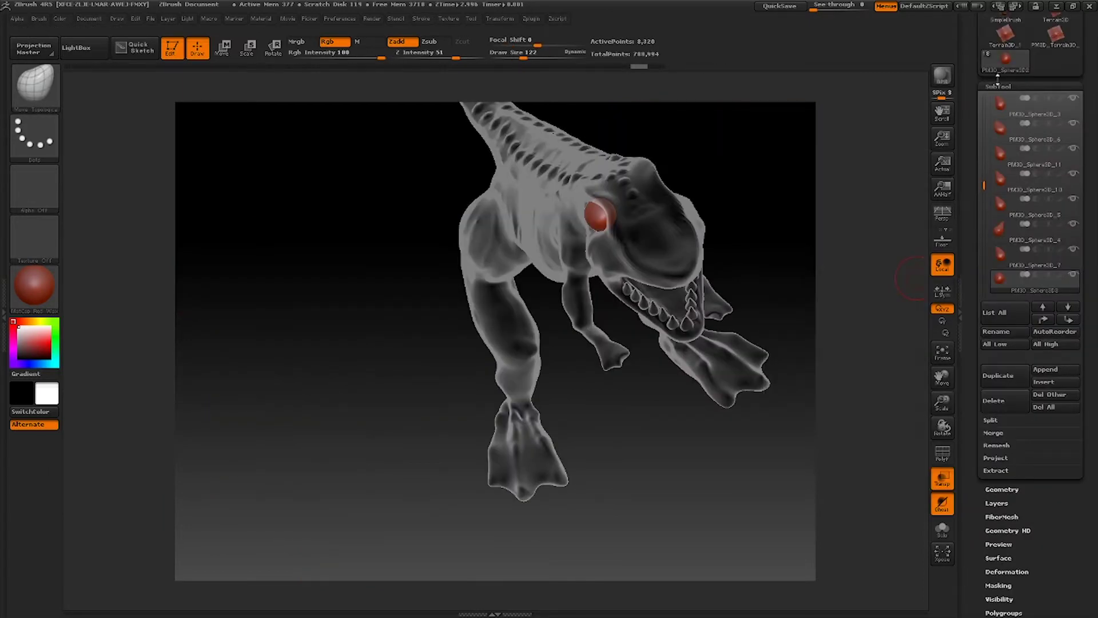
Mirror the eye sphere with the Deformation settings and turn off the transparent display
left_click(998, 85)
left_click(1006, 182)
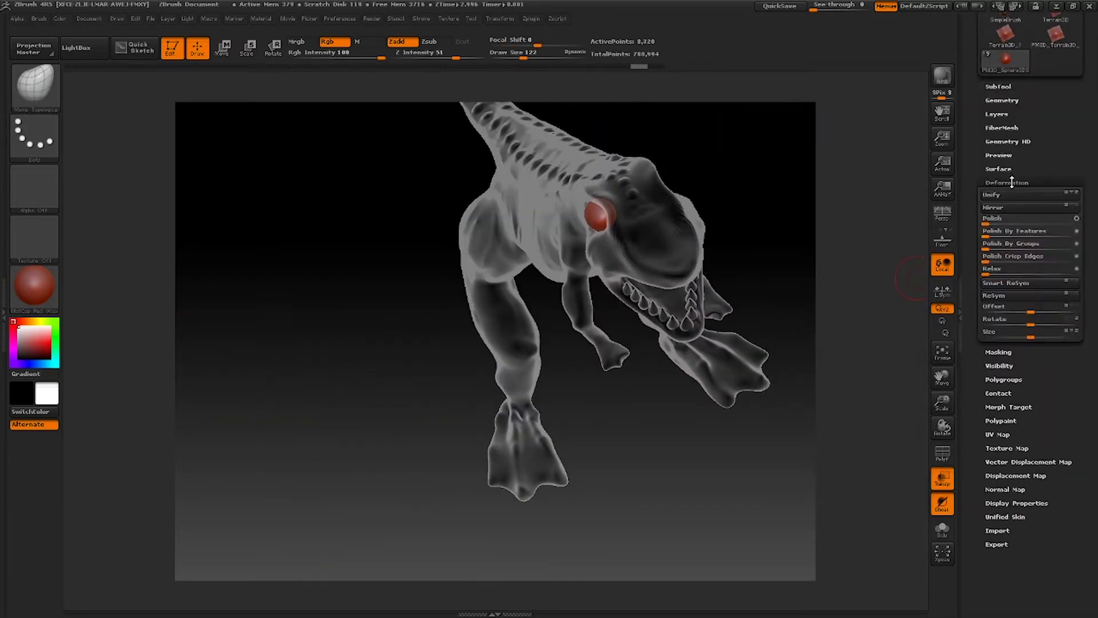
left_click(995, 207)
left_click(943, 478)
left_click_drag(744, 446, 699, 484)
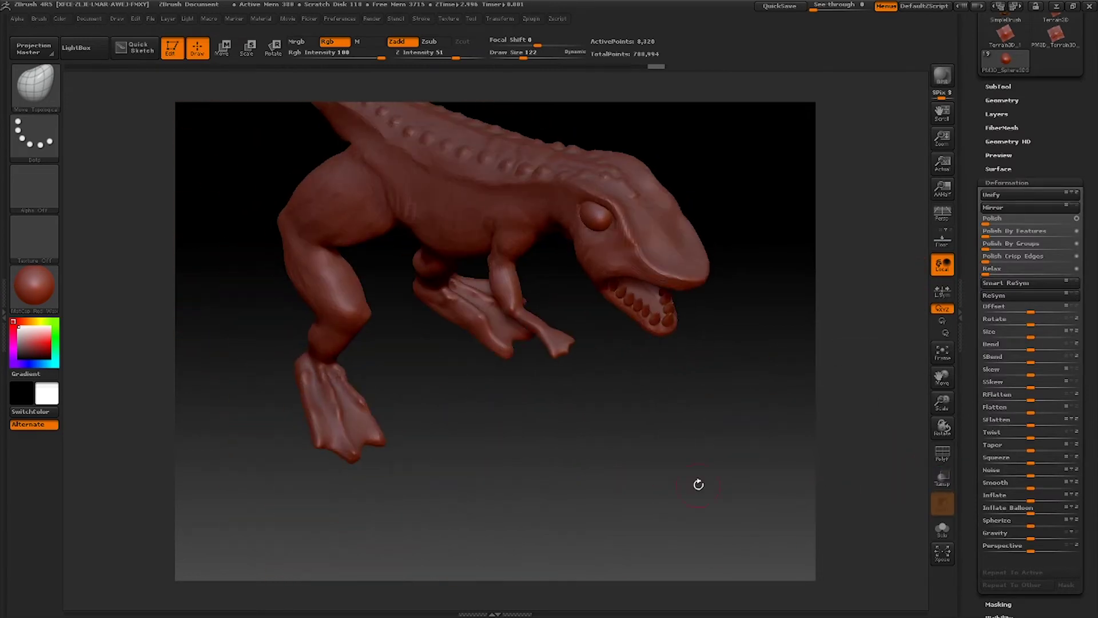
Save the tool as a new version with its file name ending in 2
mouse_move(875, 383)
left_mouse_down()
mouse_move(761, 366)
mouse_move(694, 294)
mouse_move(660, 214)
mouse_move(634, 218)
mouse_move(681, 255)
mouse_move(728, 368)
mouse_move(659, 426)
mouse_move(682, 373)
mouse_move(660, 316)
left_mouse_up()
left_click_drag(1071, 89, 1071, 260)
left_click(1047, 37)
left_click(106, 248)
key("BackSpace")
type("2")
left_click(473, 288)
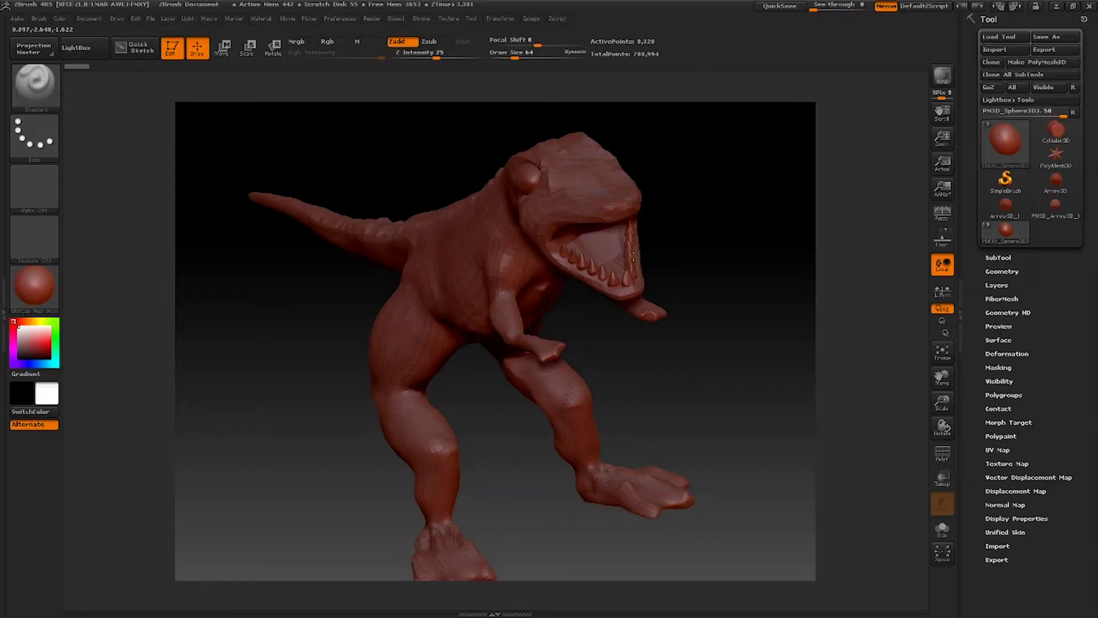
Assign a soft round alpha to the Standard brush and set its draw size to 17 for detailing the open mouth
left_click(29, 188)
left_click(117, 194)
left_click_drag(667, 238, 435, 252)
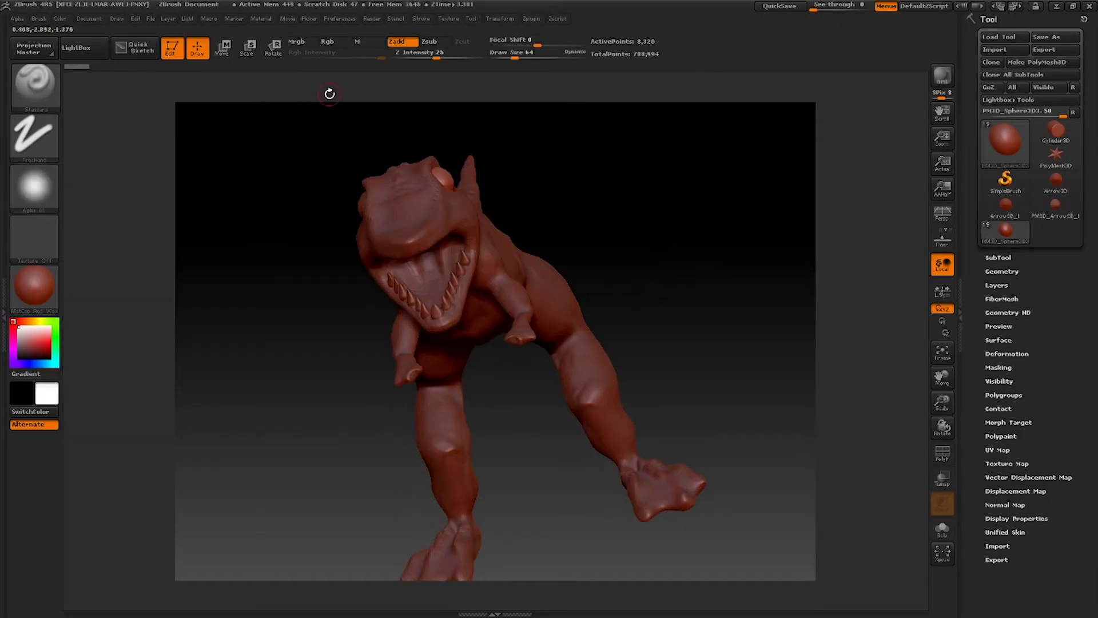
left_click_drag(514, 56, 511, 56)
mouse_move(943, 403)
left_mouse_down()
mouse_move(961, 467)
mouse_move(490, 233)
left_mouse_up()
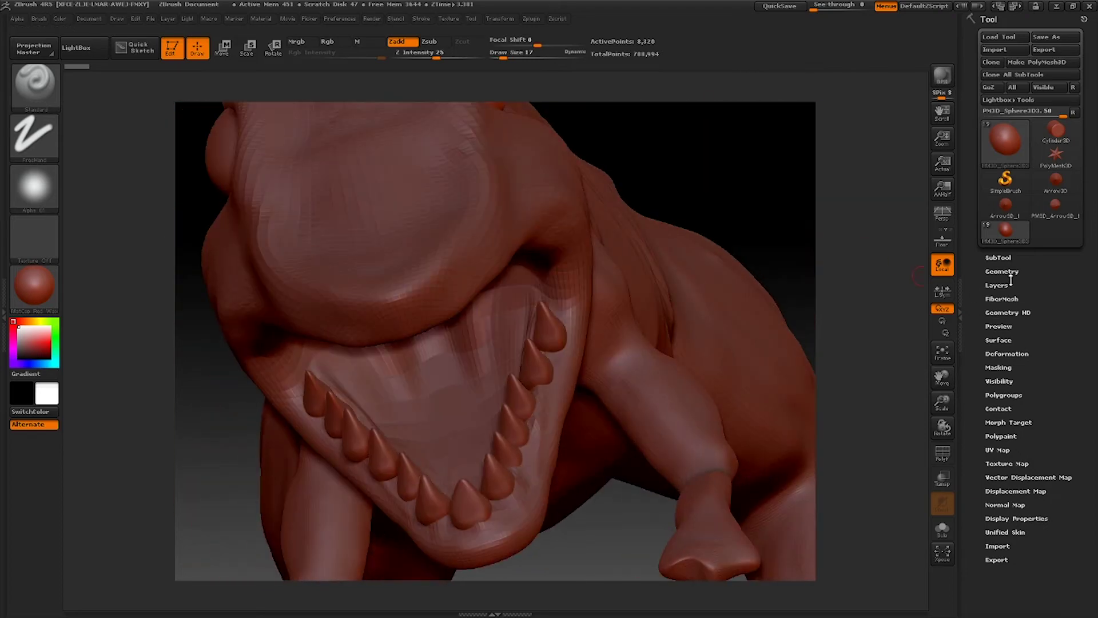
Make the dinosaur body the active subtool and set the Standard brush to Z Intensity 32 and draw size 35
left_click(998, 257)
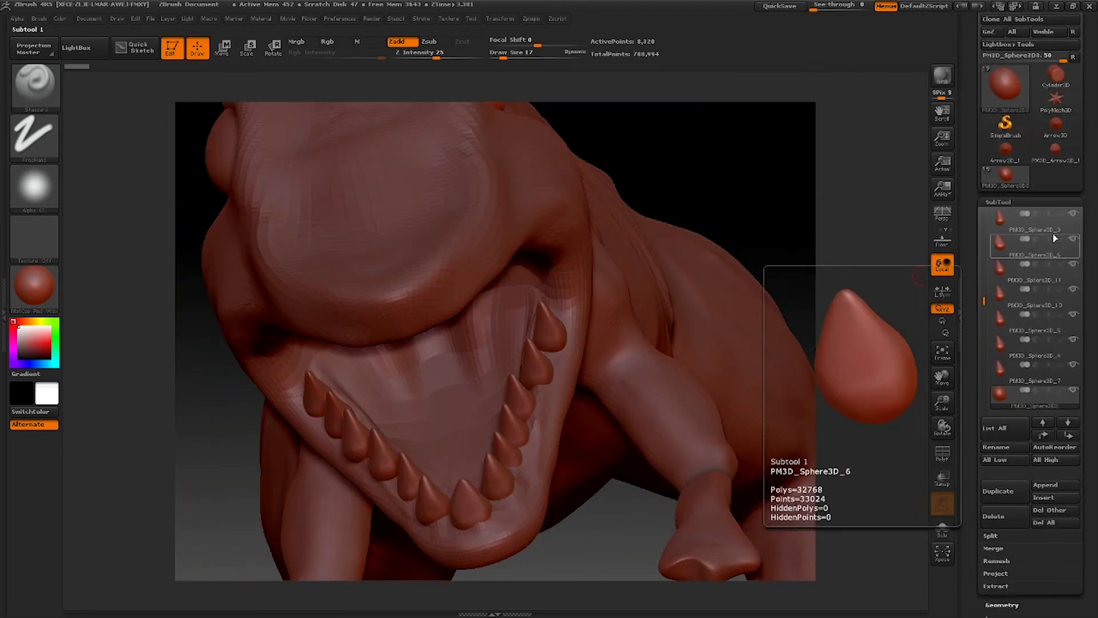
left_click(1048, 423)
left_click(1048, 423)
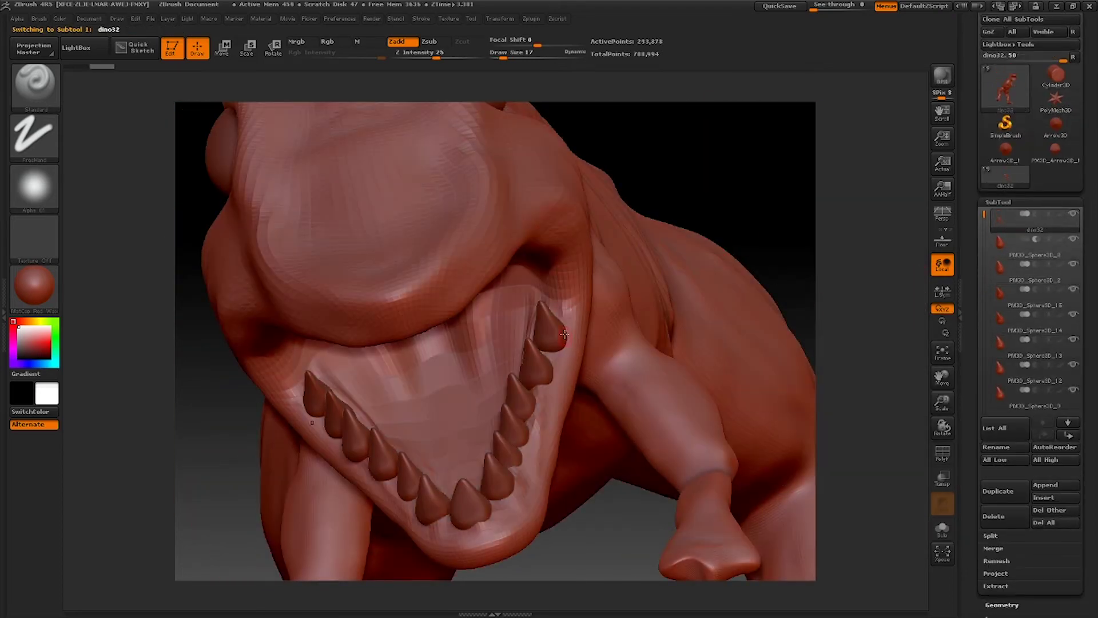
left_click_drag(505, 58, 507, 58)
left_click(442, 58)
left_click_drag(571, 313, 561, 354)
left_click(509, 57)
Sculpt a bumpy raised gum ridge around the bases of the lower teeth on both sides of the jaw
left_click_drag(561, 360, 543, 398)
mouse_move(542, 404)
left_mouse_down()
mouse_move(493, 507)
mouse_move(405, 508)
mouse_move(416, 519)
mouse_move(409, 511)
left_mouse_up()
left_click_drag(689, 194, 792, 177)
mouse_move(339, 473)
left_mouse_down()
mouse_move(460, 531)
mouse_move(257, 429)
mouse_move(418, 499)
left_mouse_up()
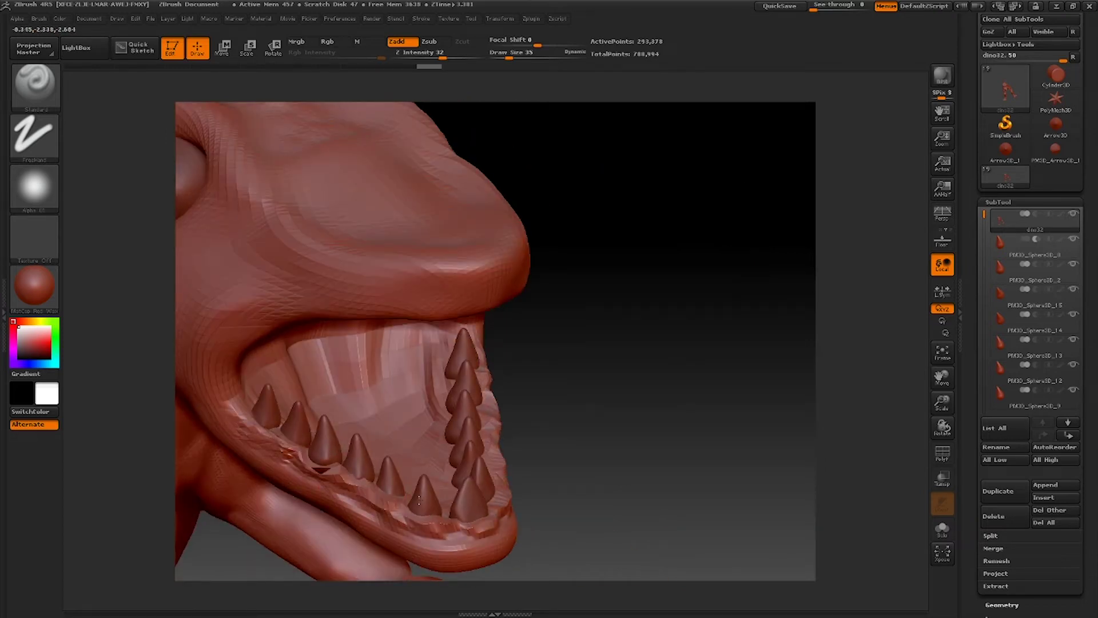
left_click_drag(681, 321, 590, 338)
left_click_drag(516, 461, 561, 399)
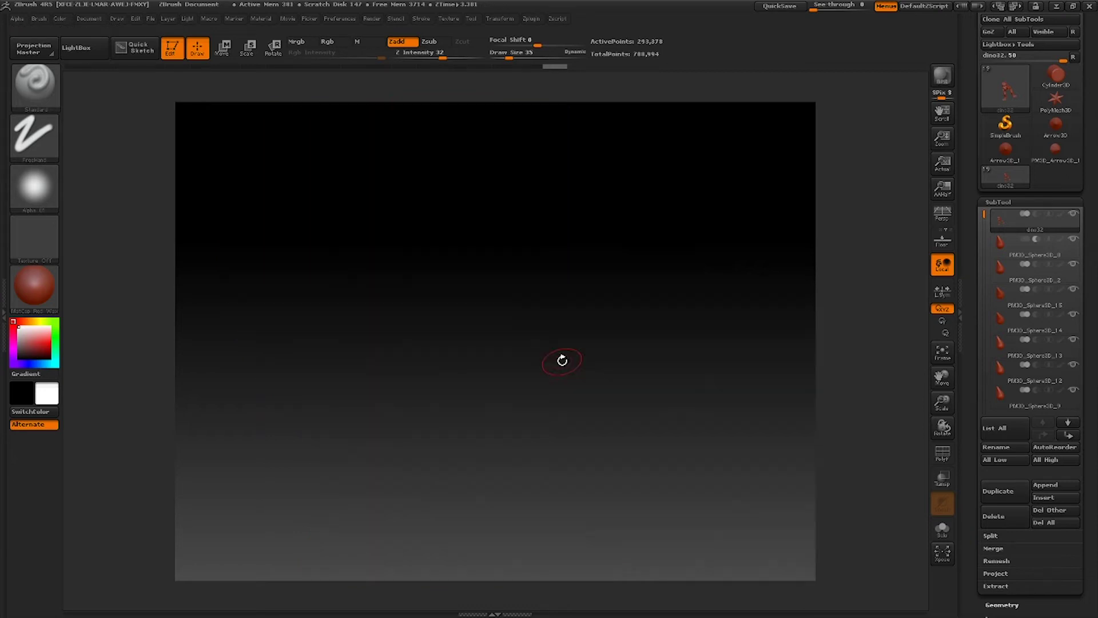
left_click_drag(857, 259, 746, 201)
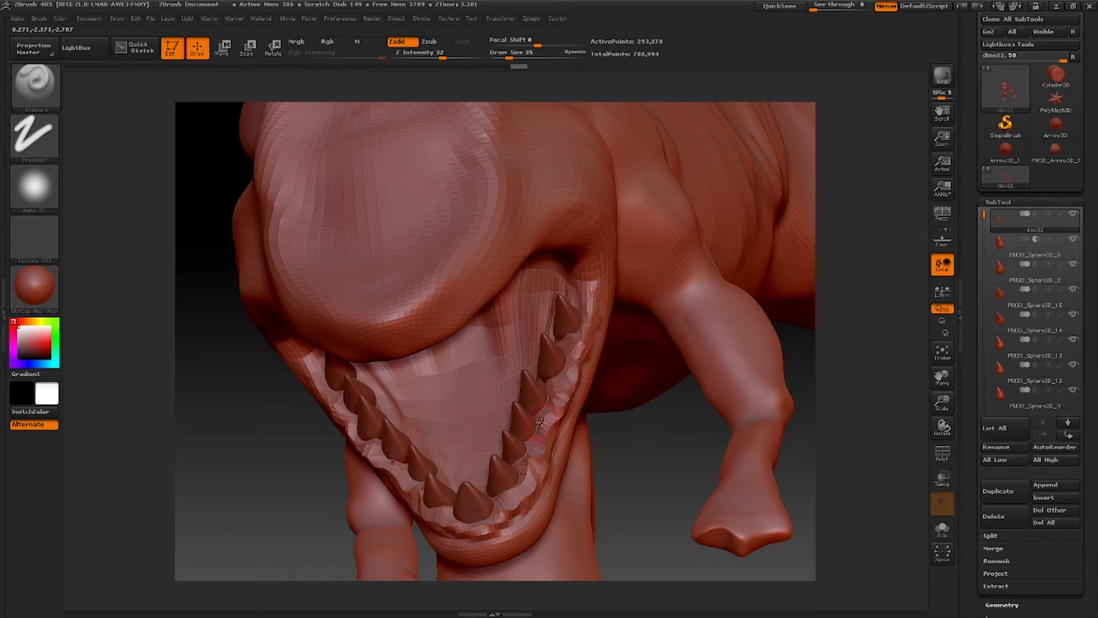
left_click_drag(565, 339, 578, 352)
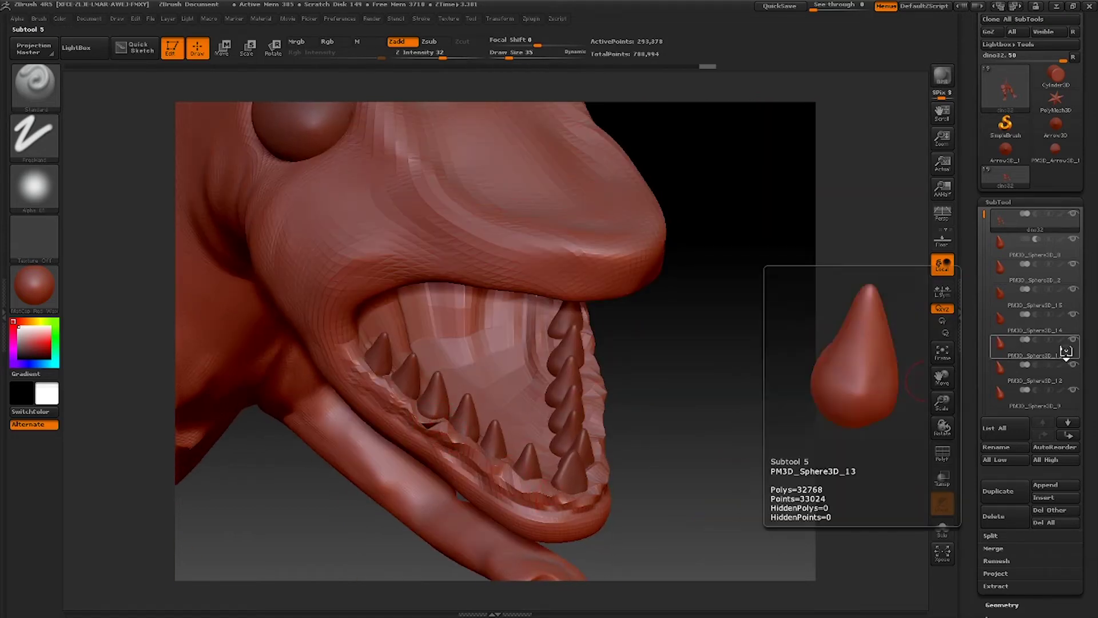
left_click(1039, 377)
left_click(1015, 326)
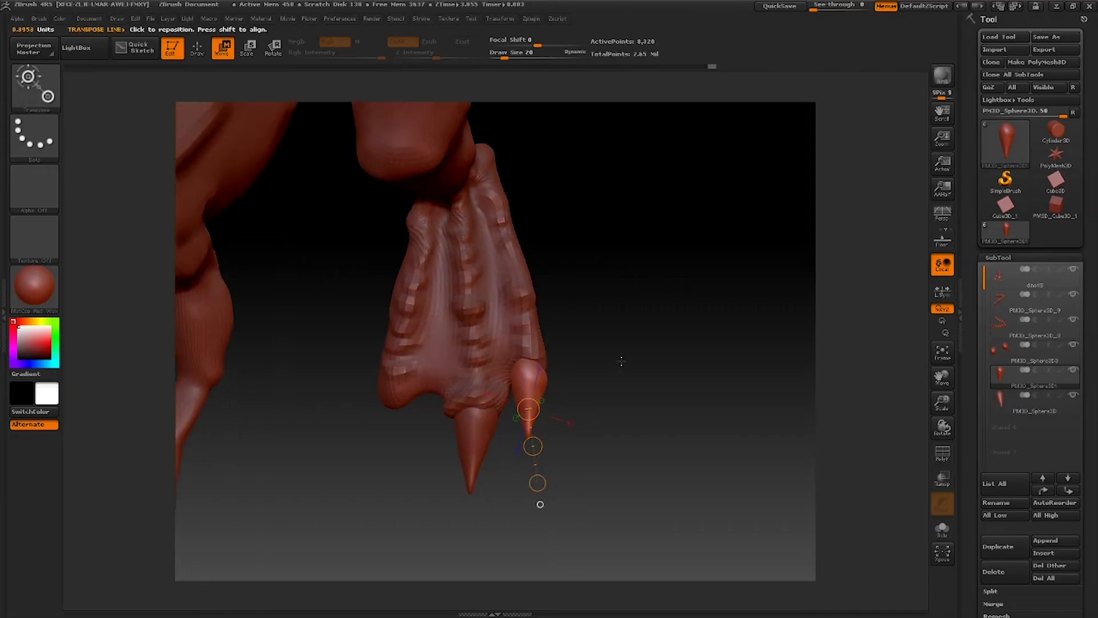
Switch to the ClayBuildup brush, activate the body subtool and start a skin fold over the outer toe claw, undoing the stray stroke across the foot
left_click(34, 83)
left_click(520, 166)
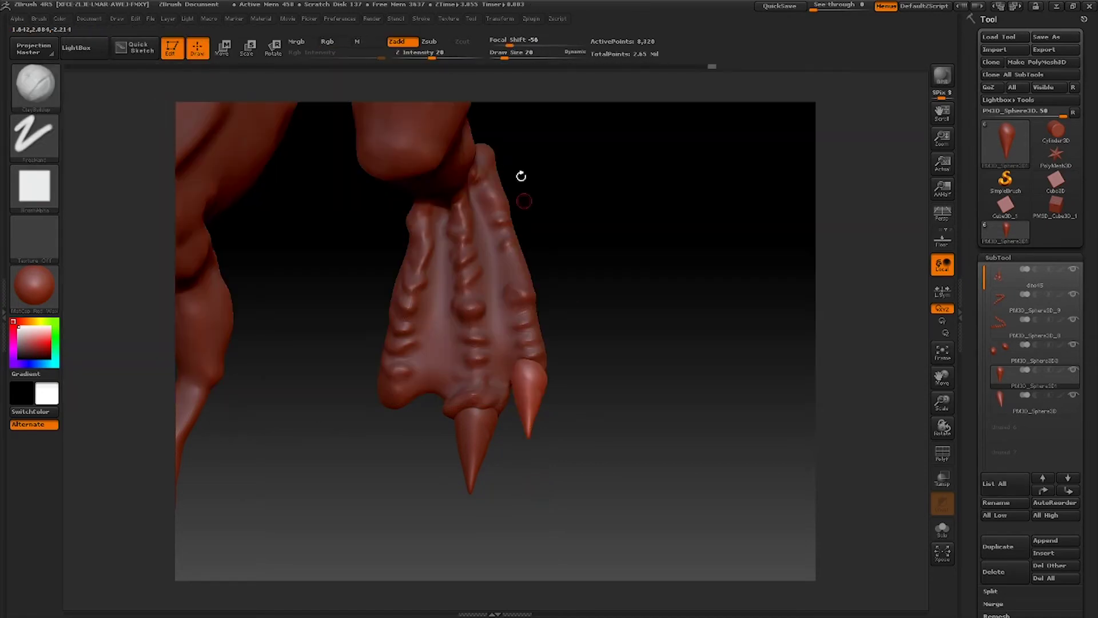
left_click(540, 352, "alt")
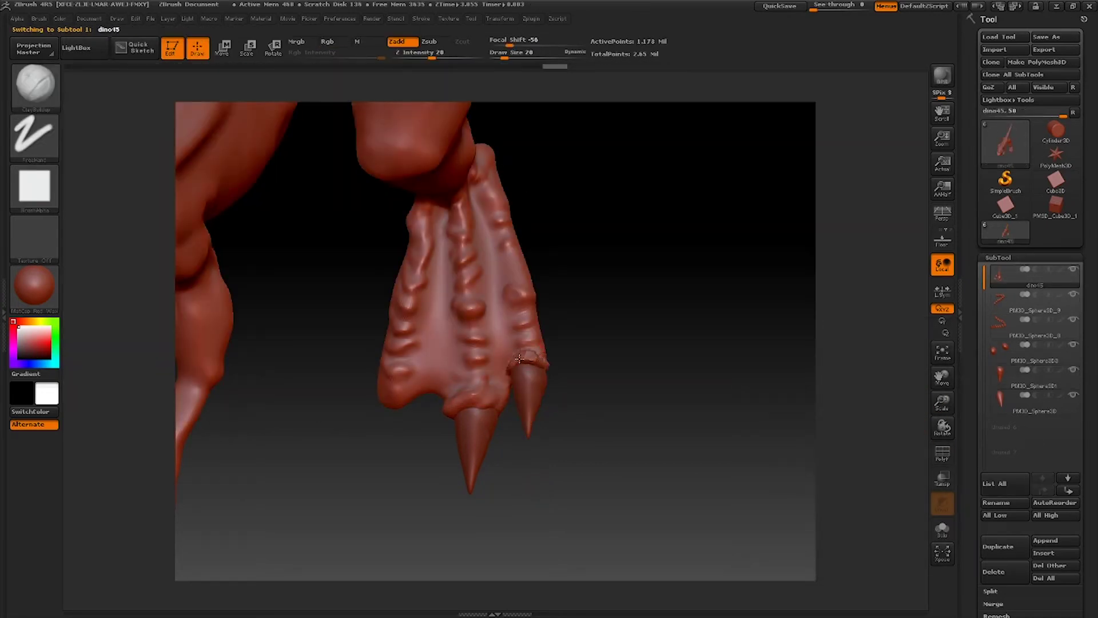
mouse_move(532, 353)
left_mouse_down()
mouse_move(544, 364)
mouse_move(508, 361)
left_mouse_up()
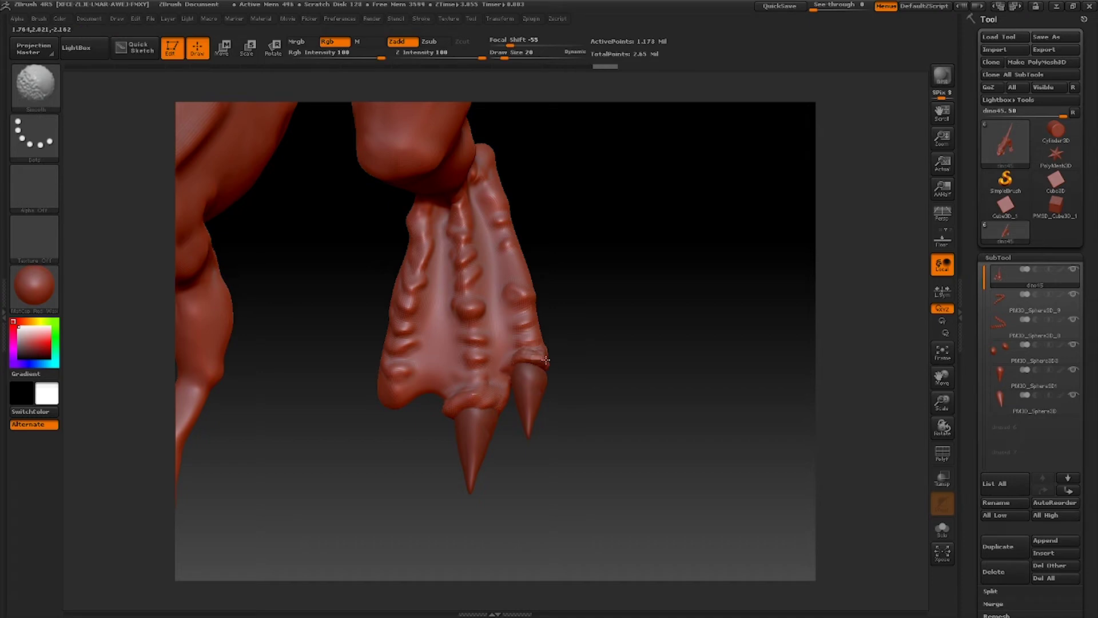
mouse_move(658, 375)
left_mouse_down()
mouse_move(559, 372)
mouse_move(627, 369)
left_mouse_up()
left_click_drag(553, 364, 468, 311)
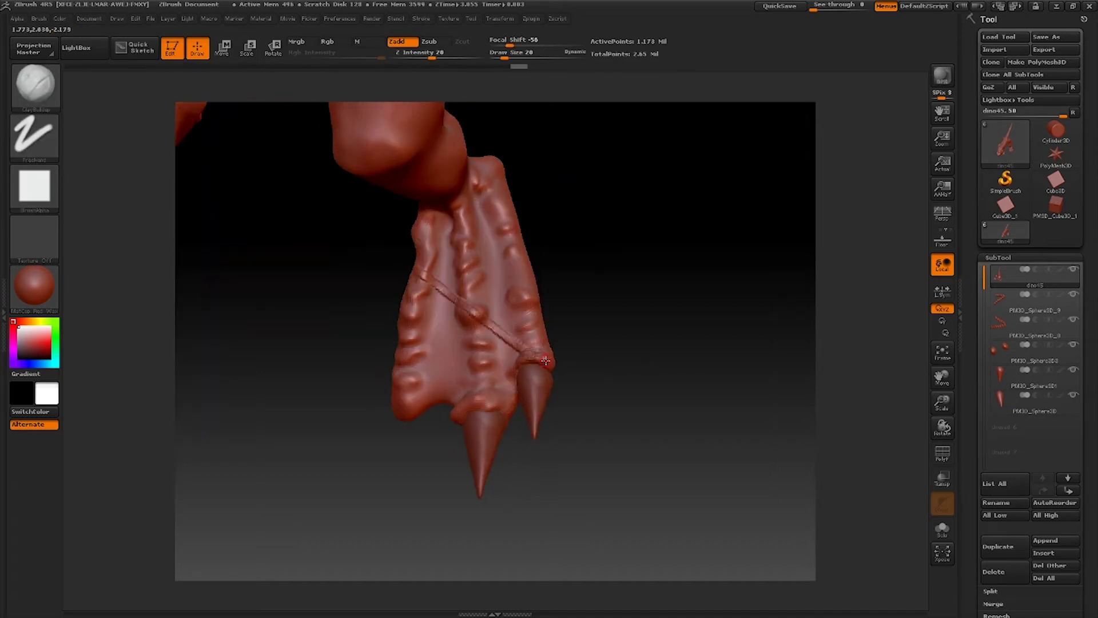
key("ctrl+z")
Build up the skin fold on the outer toe so it wraps around the base of the claw
mouse_move(640, 350)
left_mouse_down()
mouse_move(557, 372)
mouse_move(590, 364)
left_mouse_up()
left_click_drag(525, 364, 552, 361)
left_click_drag(541, 360, 555, 364)
left_click_drag(528, 363, 548, 360)
left_click_drag(541, 359, 548, 360)
left_click_drag(526, 365, 553, 364)
left_click_drag(608, 366, 569, 369)
left_click_drag(657, 356, 620, 372)
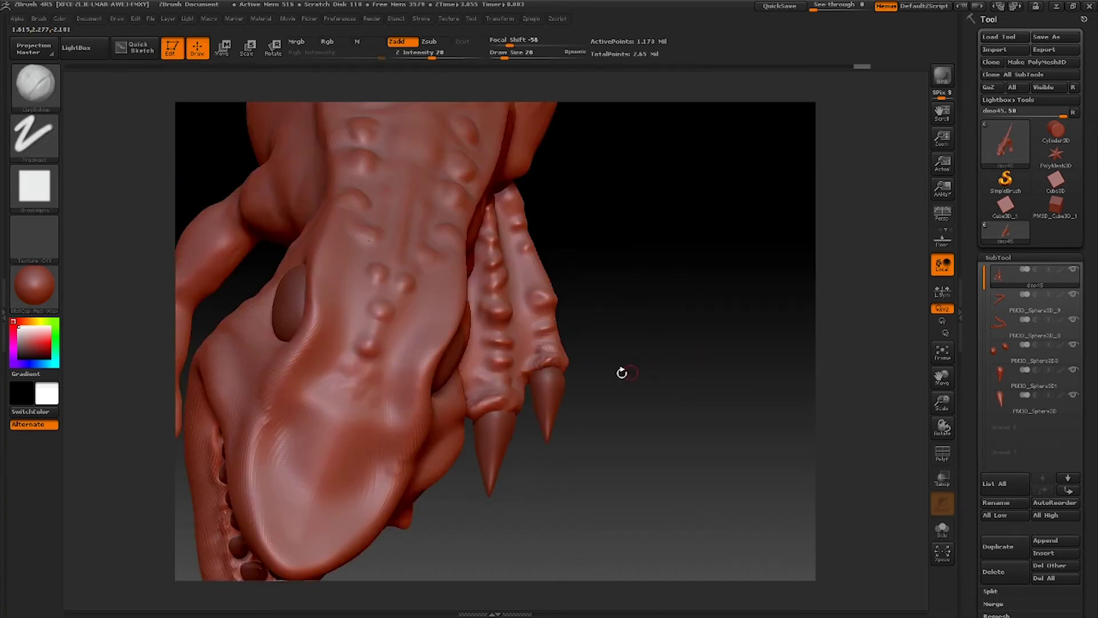
Extend the fold around the side and underside of the outer toe claw and smooth it into the toe
key("shift")
mouse_move(523, 368)
left_mouse_down()
mouse_move(645, 360)
mouse_move(611, 449)
mouse_move(587, 337)
left_mouse_up()
mouse_move(558, 387)
left_mouse_down()
mouse_move(481, 344)
mouse_move(506, 343)
left_mouse_up()
key("shift")
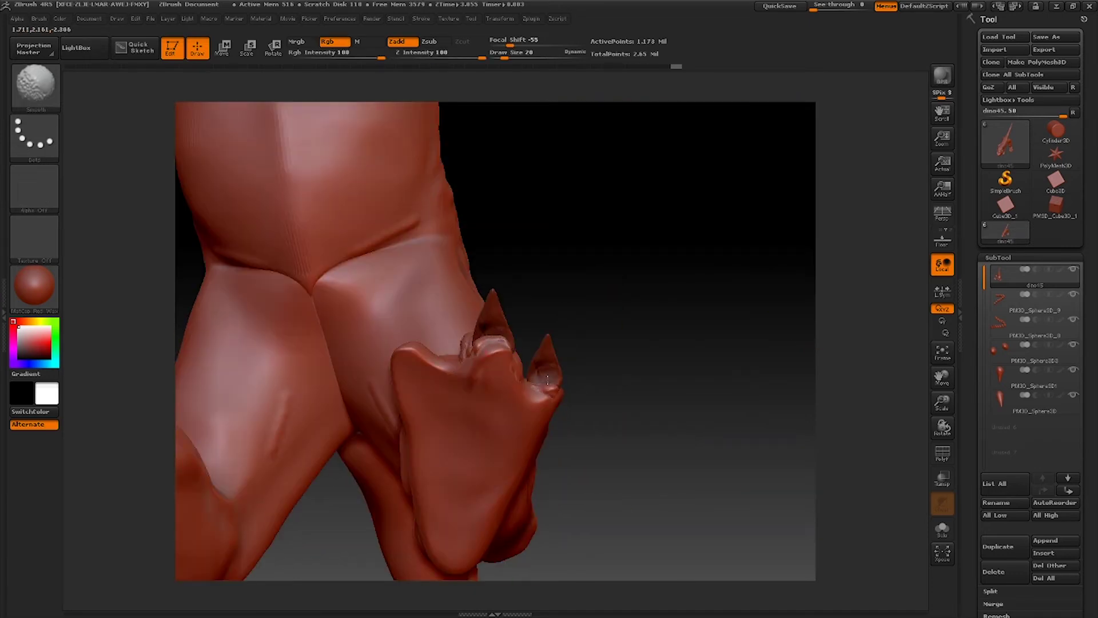
mouse_move(653, 349)
left_mouse_down()
mouse_move(679, 479)
mouse_move(599, 387)
left_mouse_up()
left_click_drag(519, 372, 548, 363, "shift")
left_click_drag(649, 375, 610, 387)
mouse_move(532, 361)
left_mouse_down()
mouse_move(567, 366)
mouse_move(522, 364)
mouse_move(532, 367)
left_mouse_up()
left_click_drag(648, 373, 687, 365)
Duplicate the outer toe's claw subtool and move the copy across to the inner toe
left_click(1025, 413)
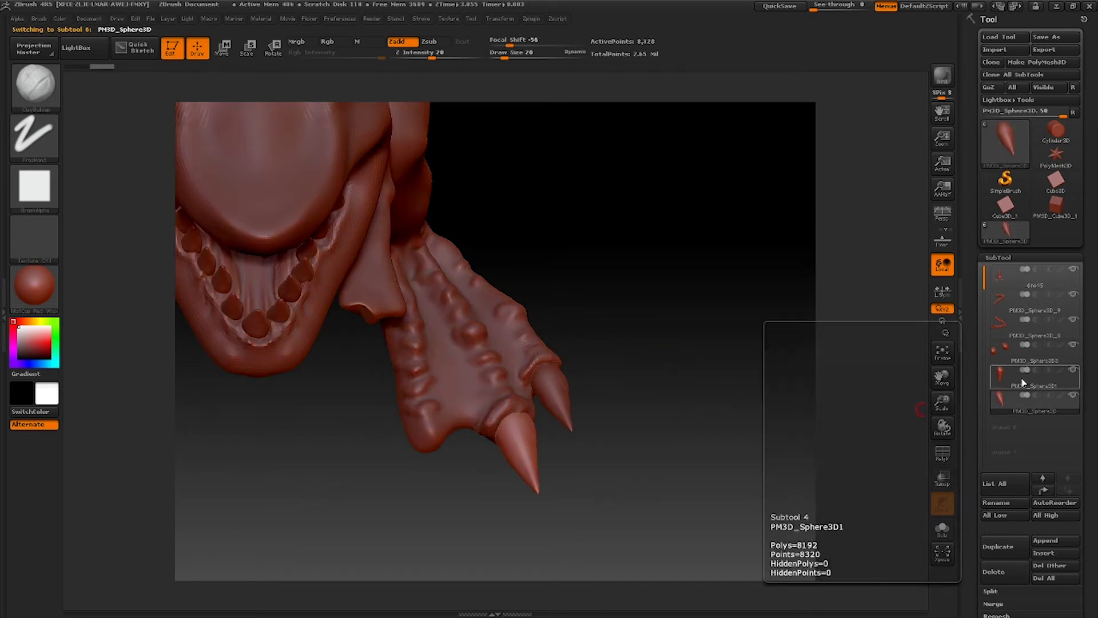
left_click(1023, 382)
left_click(1008, 550)
left_click(48, 87)
left_click(223, 50)
left_click_drag(552, 384, 413, 458)
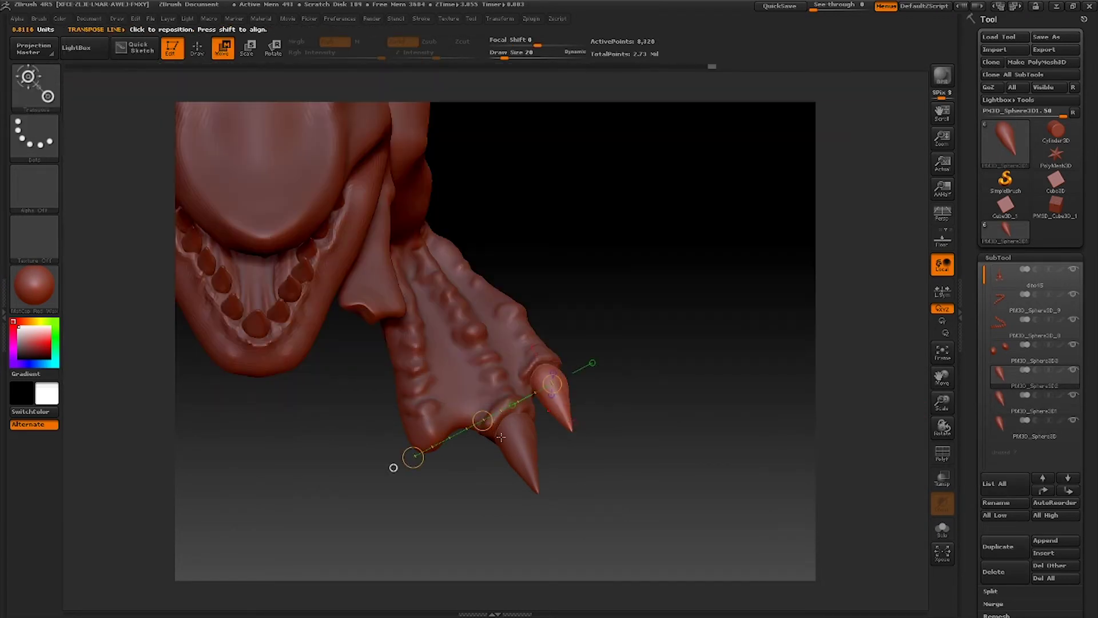
mouse_move(483, 421)
left_mouse_down()
mouse_move(361, 501)
mouse_move(376, 517)
left_mouse_up()
Adjust the copied claw's position so its base sits in the tip of the inner toe
left_click_drag(376, 520, 449, 515)
mouse_move(478, 463)
left_mouse_down()
mouse_move(524, 371)
mouse_move(433, 441)
mouse_move(451, 434)
left_mouse_up()
left_click_drag(401, 475, 457, 457)
mouse_move(468, 433)
left_mouse_down()
mouse_move(429, 458)
mouse_move(441, 459)
left_mouse_up()
mouse_move(412, 487)
left_mouse_down()
mouse_move(366, 487)
mouse_move(355, 452)
left_mouse_up()
mouse_move(473, 448)
left_mouse_down()
mouse_move(443, 457)
mouse_move(452, 450)
left_mouse_up()
Return to the body subtool with the ClayBuildup brush, sculpt and smooth a skin fold around the inner toe claw, and refine the claw bases from below
key("q")
key("b")
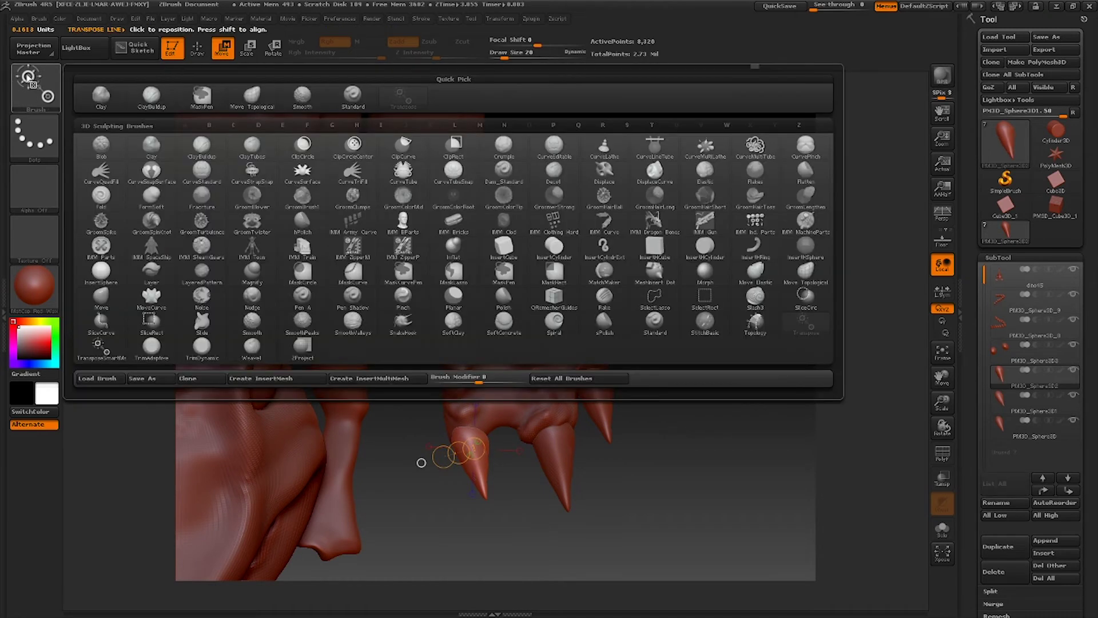
key("c")
key("b")
left_click(1068, 276)
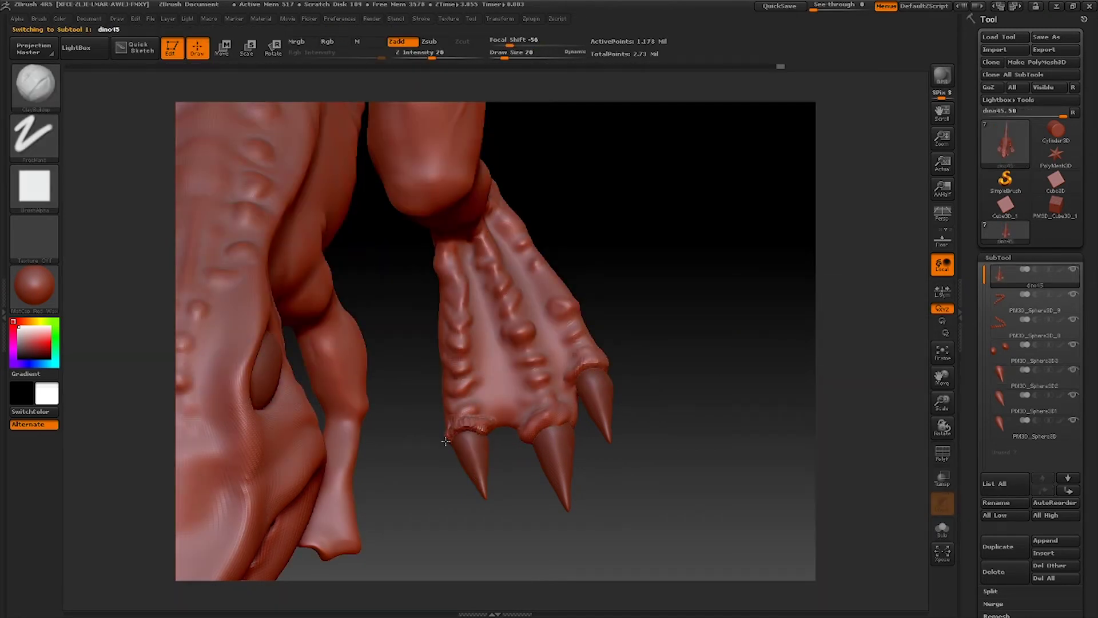
key("shift")
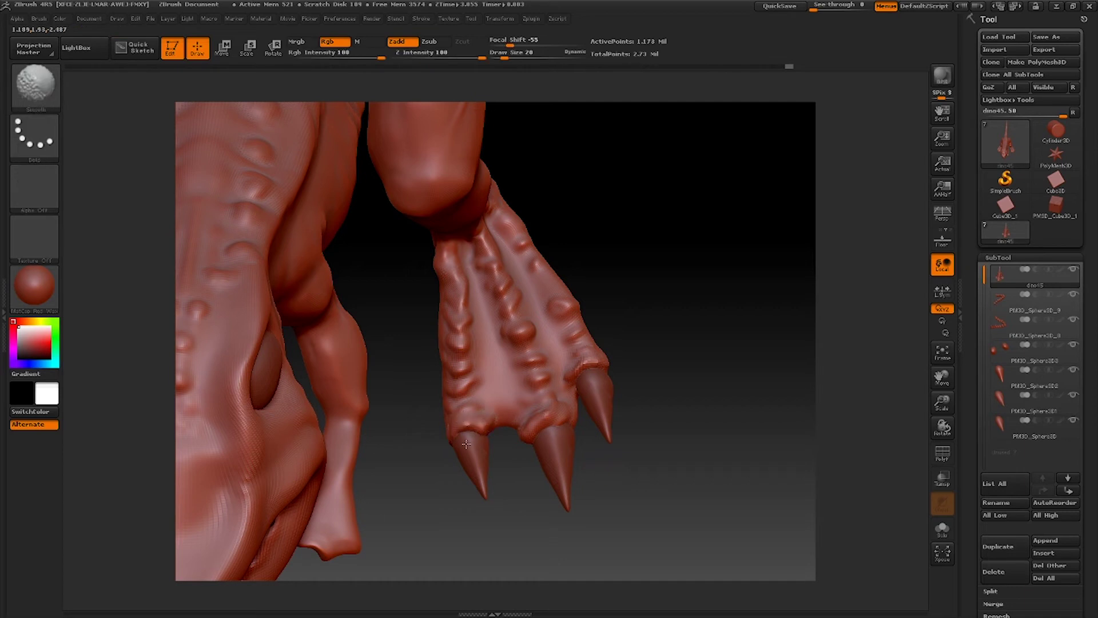
left_click_drag(466, 444, 483, 428, "shift")
mouse_move(509, 494)
left_mouse_down()
mouse_move(504, 447)
mouse_move(472, 423)
mouse_move(515, 483)
mouse_move(506, 434)
left_mouse_up()
left_click_drag(738, 406, 546, 415)
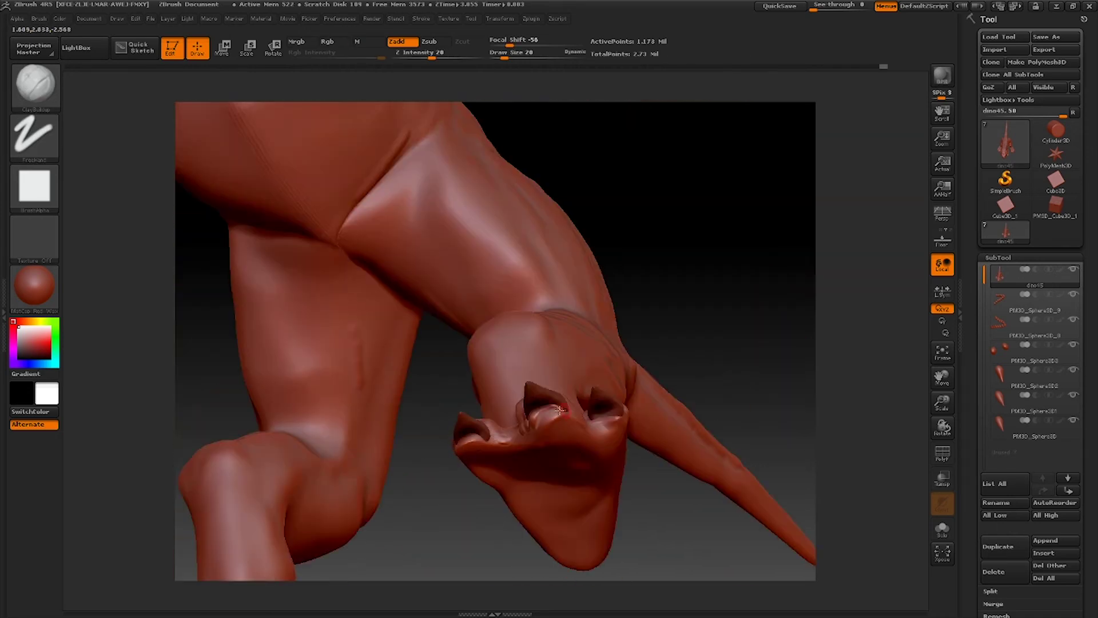
key("shift")
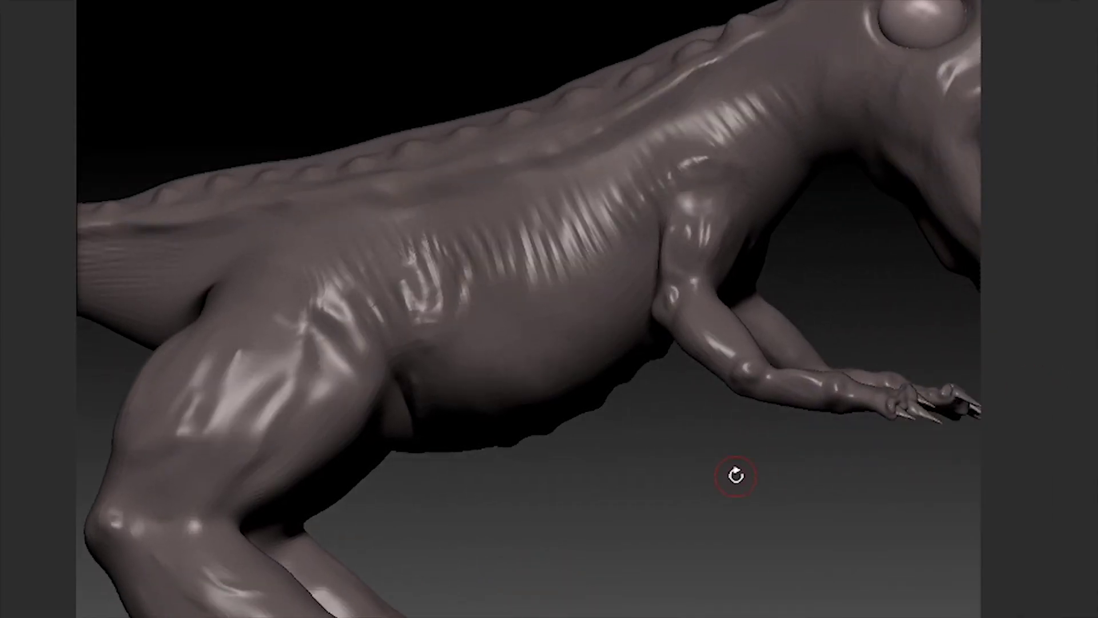
Examine the skin folds and muscle detail along the dinosaur's flank, hind leg and tail
left_click_drag(735, 473, 1020, 315)
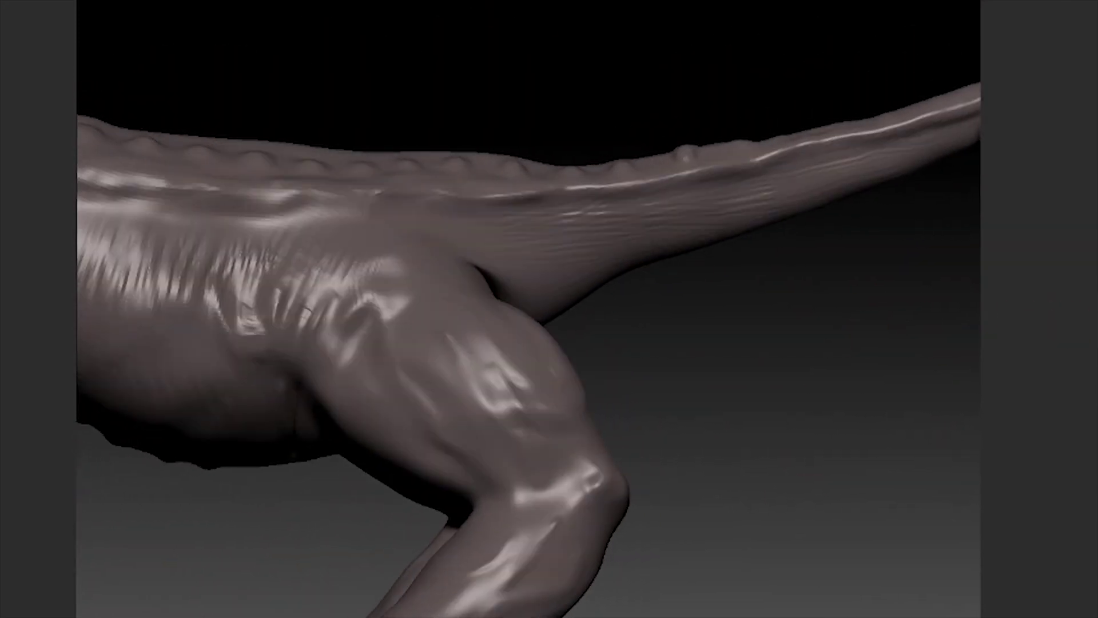
left_click_drag(312, 464, 661, 437, "alt")
left_click_drag(571, 498, 938, 434)
left_click_drag(1087, 433, 1088, 298, "alt")
left_click_drag(787, 324, 1074, 316)
mouse_move(483, 245)
left_mouse_down()
mouse_move(474, 262)
mouse_move(458, 257)
mouse_move(490, 247)
left_mouse_up()
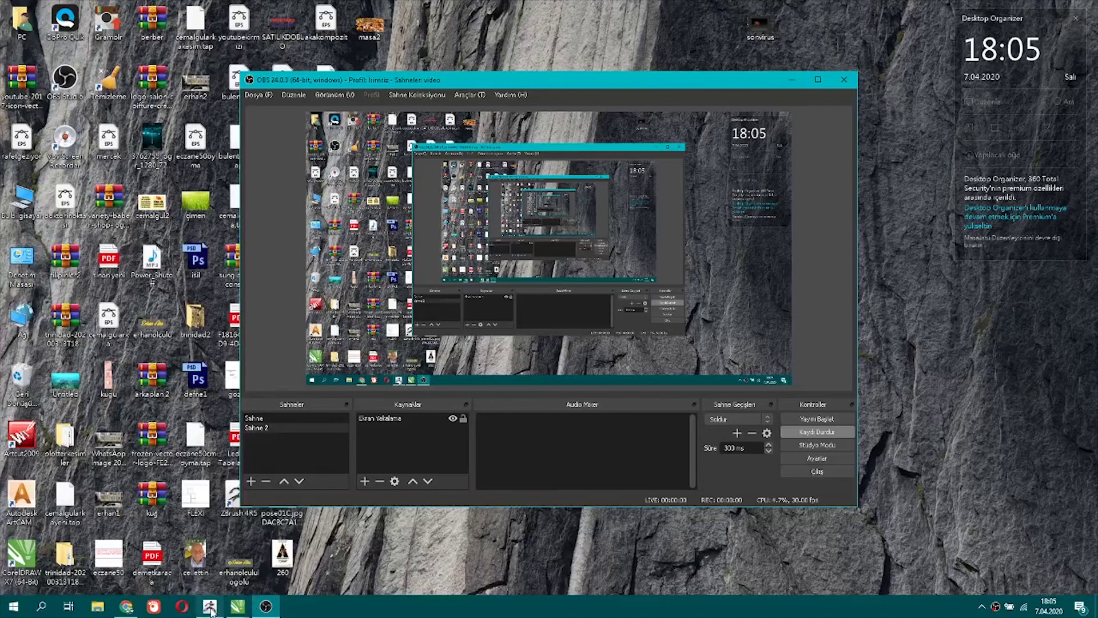
Switch back to ZBrush, fit the whole dinosaur in view and inspect it from both sides
left_click(210, 610)
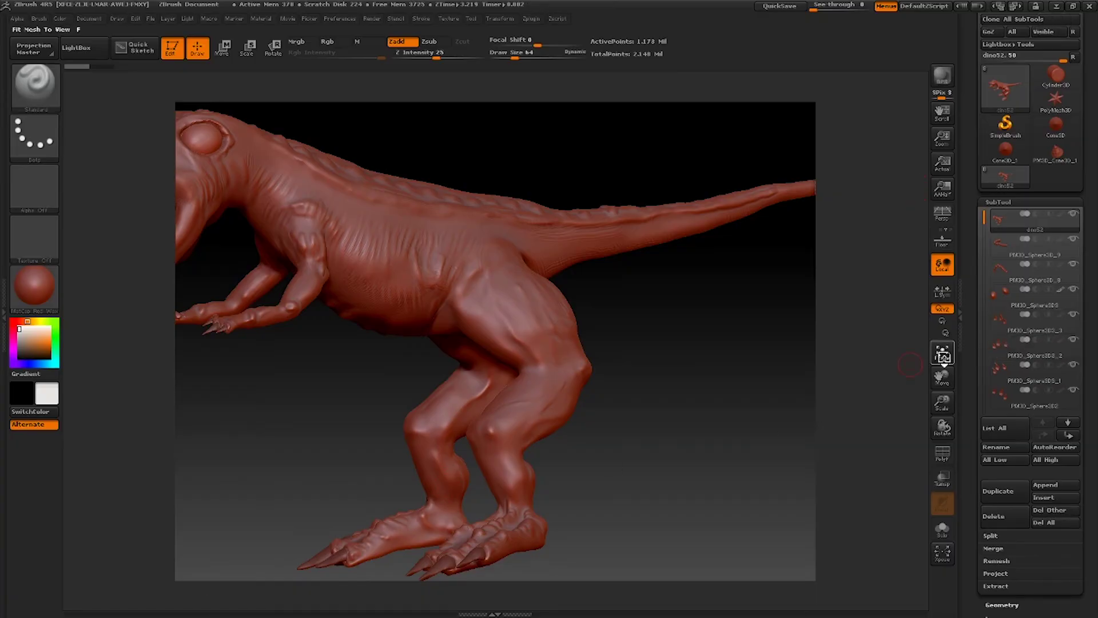
left_click(943, 355)
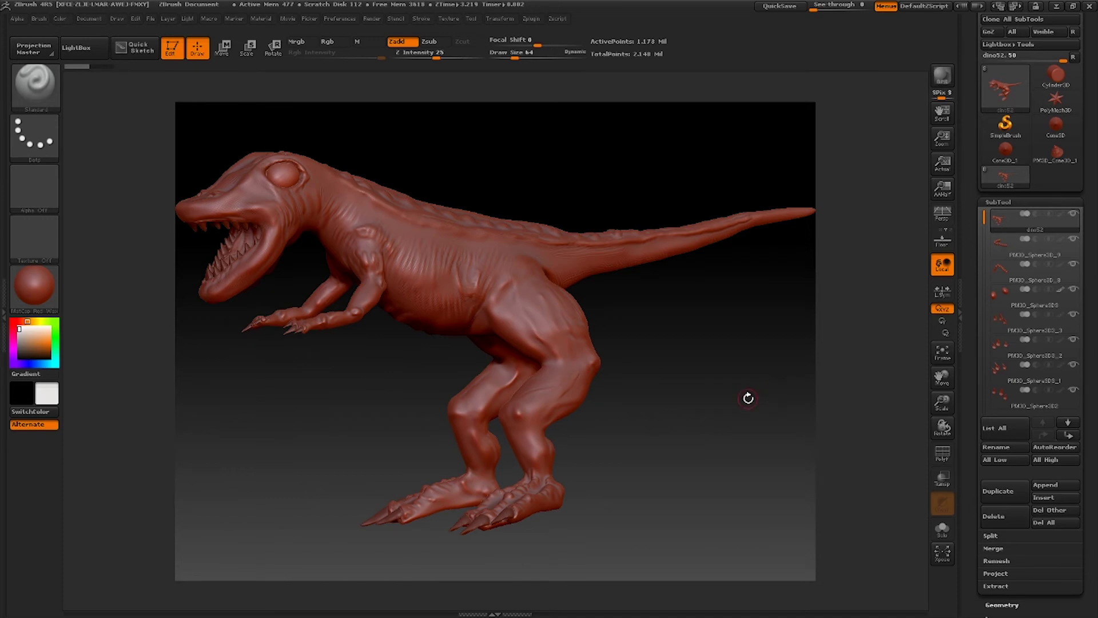
left_click_drag(748, 398, 670, 419)
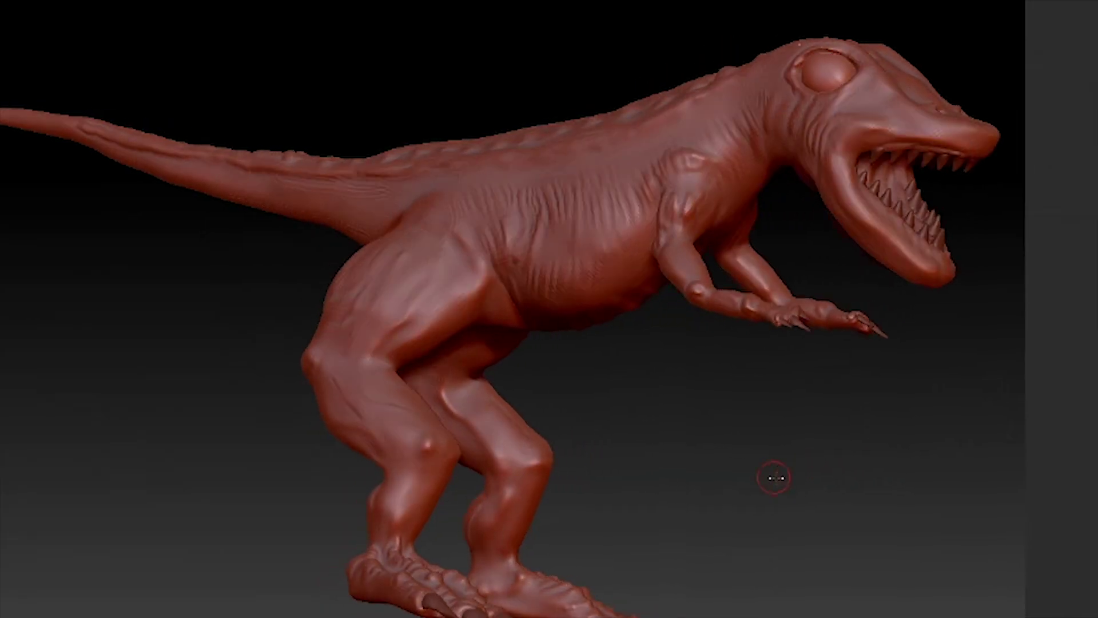
left_click_drag(775, 478, 828, 481)
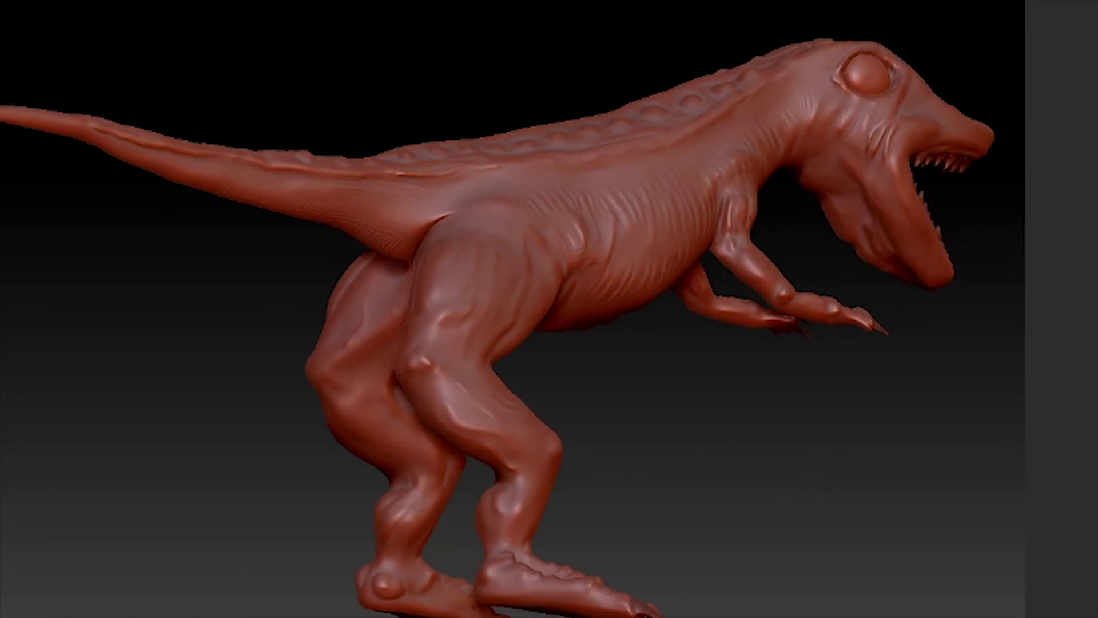
Try the Chrome A material on the dinosaur and replace it with Chrome BrightBlue to check the surface
key("m")
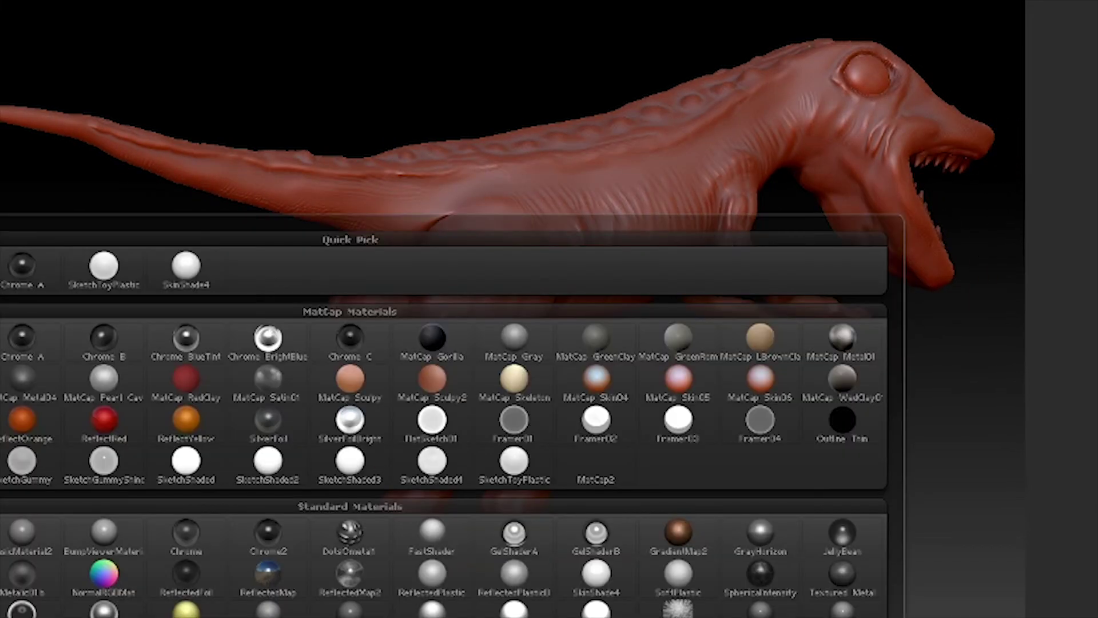
left_click(26, 285)
left_click_drag(887, 442, 924, 417)
key("F6")
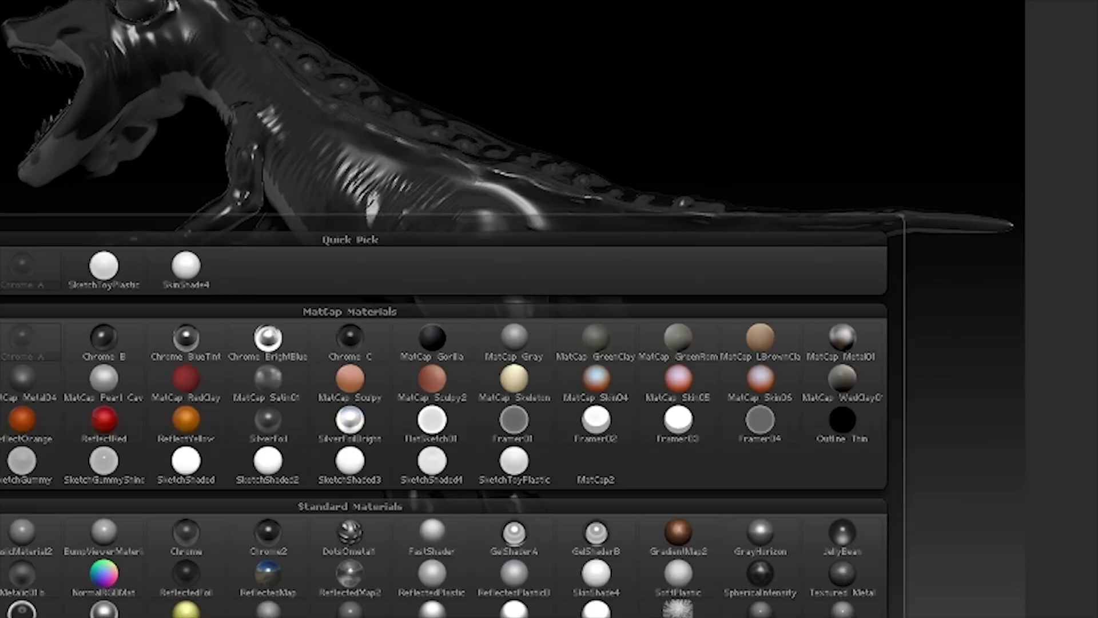
left_click(279, 342)
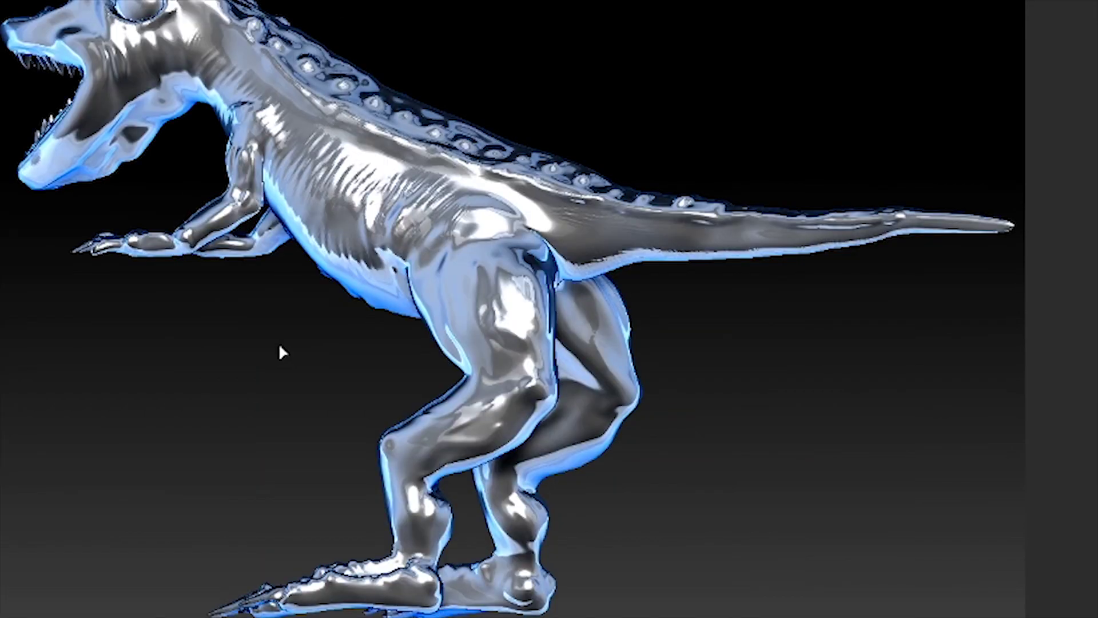
left_click_drag(732, 297, 941, 474)
Try to change the dinosaur's material to the SketchGummyShine MatCap
key("m")
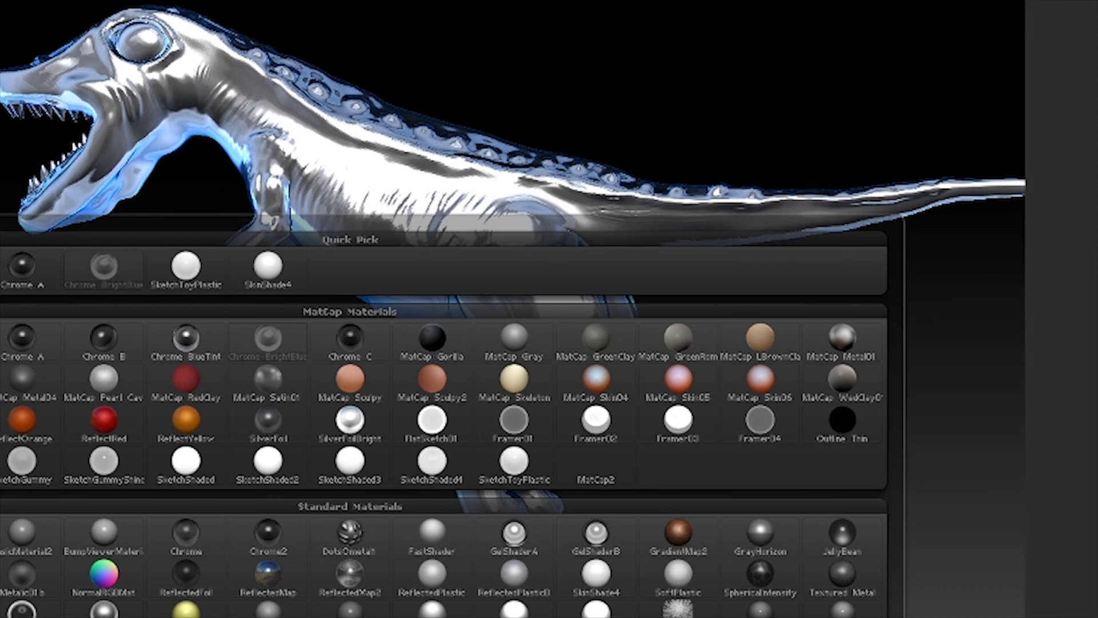
left_click(103, 465)
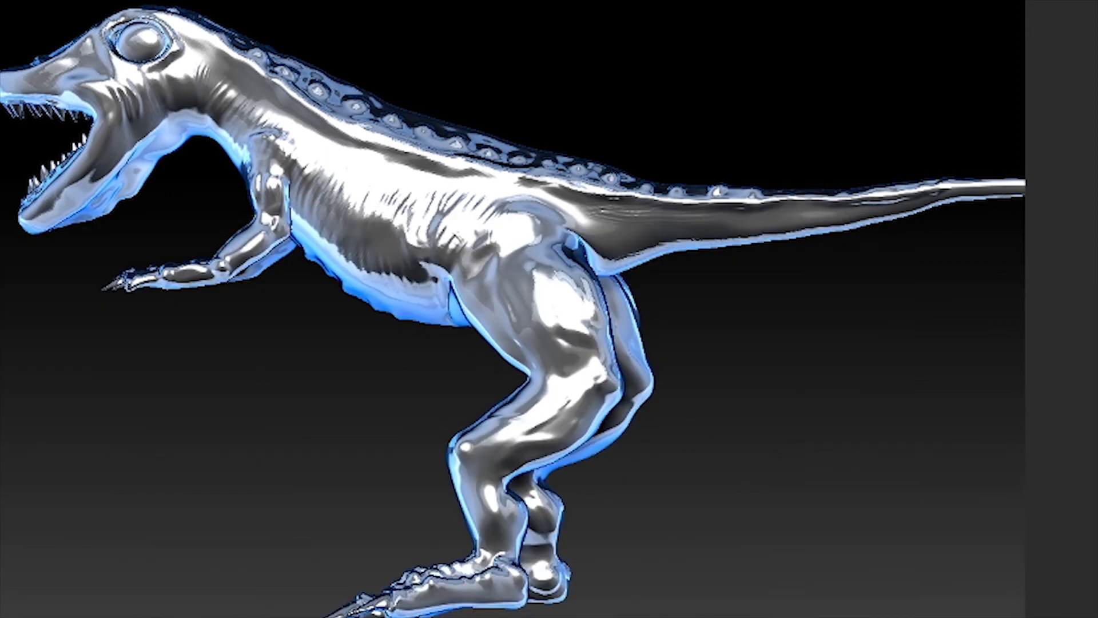
key("F6")
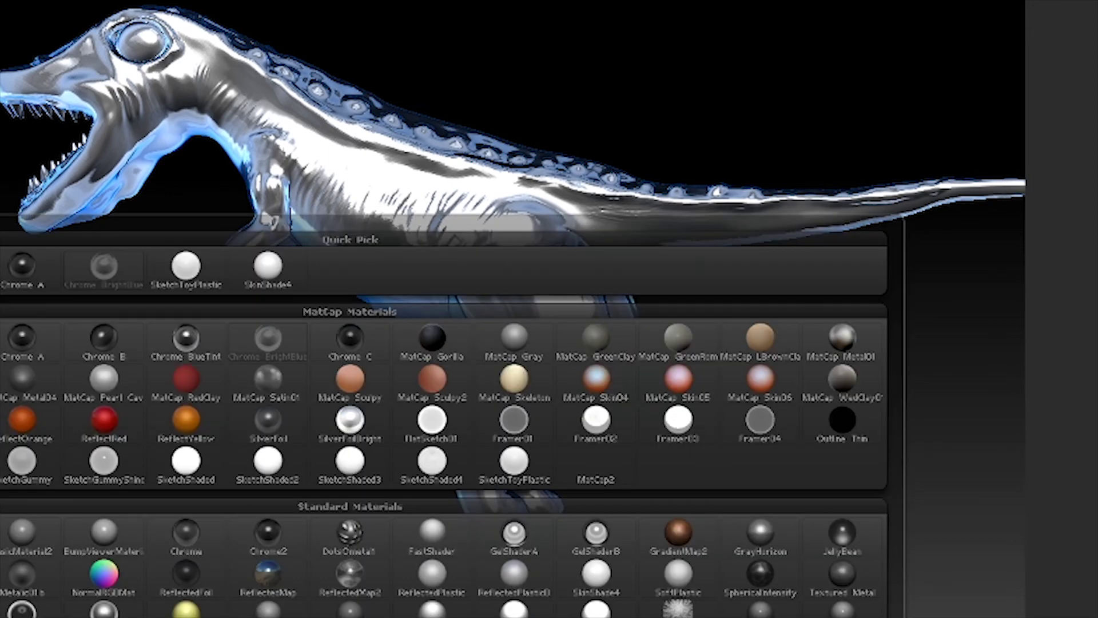